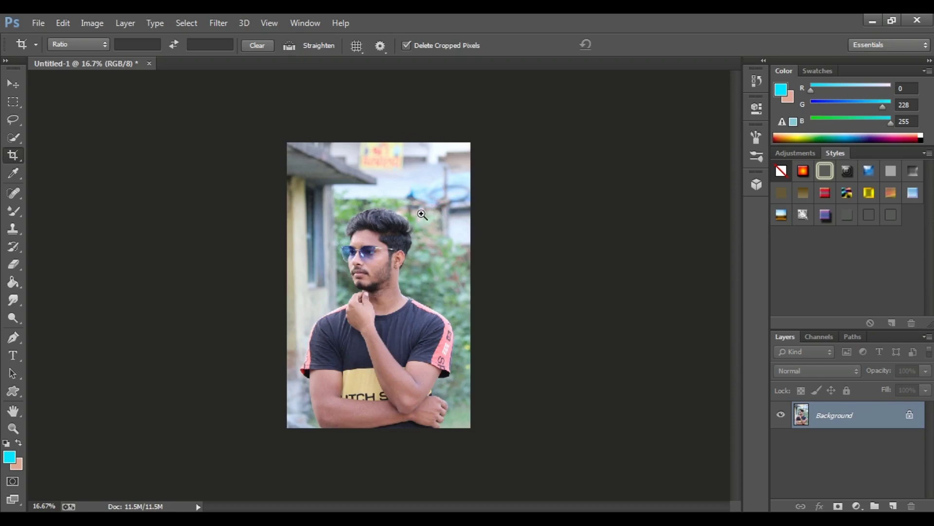
Open the photo in the Camera Raw filter and set both Whites and Highlights to -100
key("ctrl+plus")
left_click(226, 25)
left_click(237, 101)
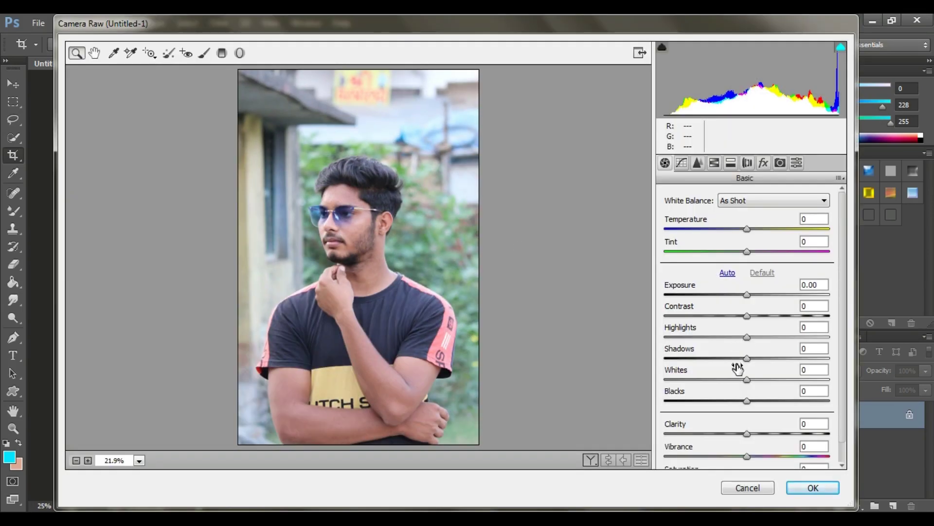
left_click_drag(746, 378, 655, 376)
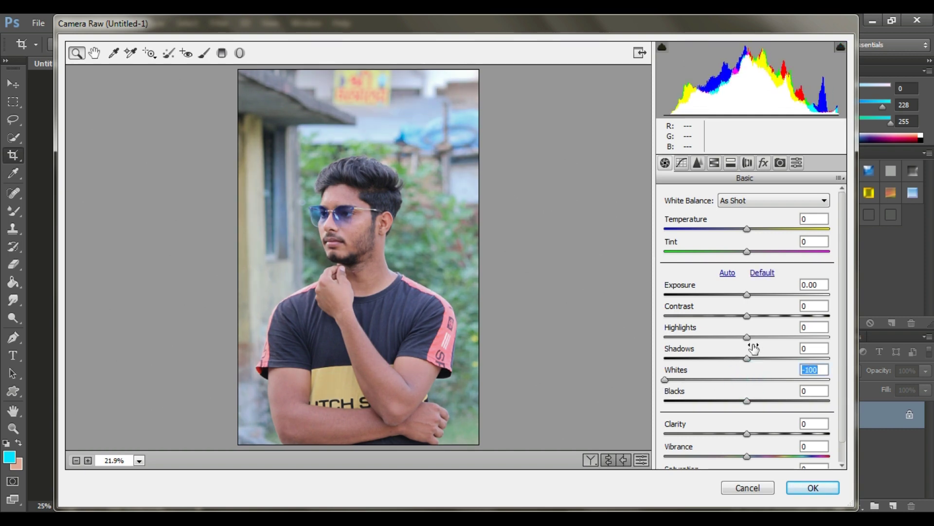
left_click_drag(749, 336, 648, 332)
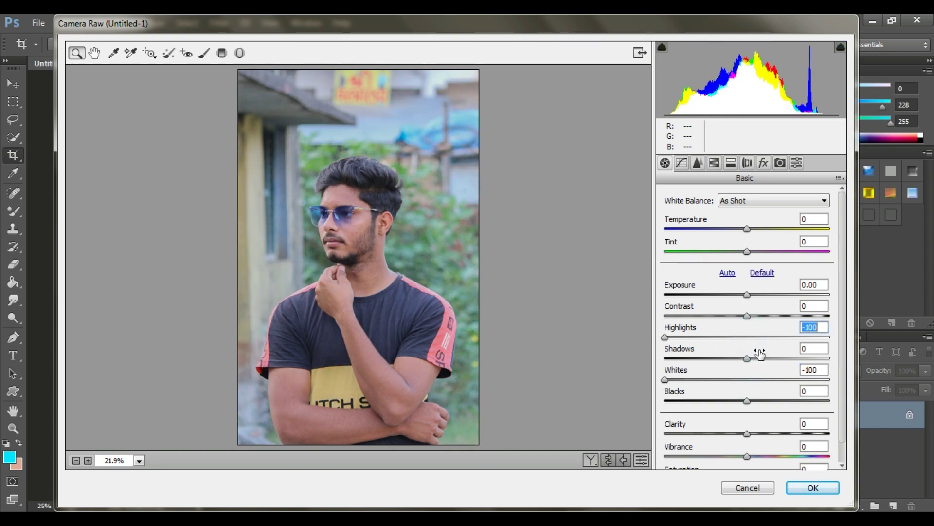
In the Camera Raw basic adjustments, set Shadows to +21, Contrast to +14, Clarity to +18 and Blacks to -13
left_click_drag(749, 357, 763, 357)
left_click_drag(744, 316, 759, 315)
scroll(764, 357, "down", 1)
left_click_drag(759, 411, 764, 411)
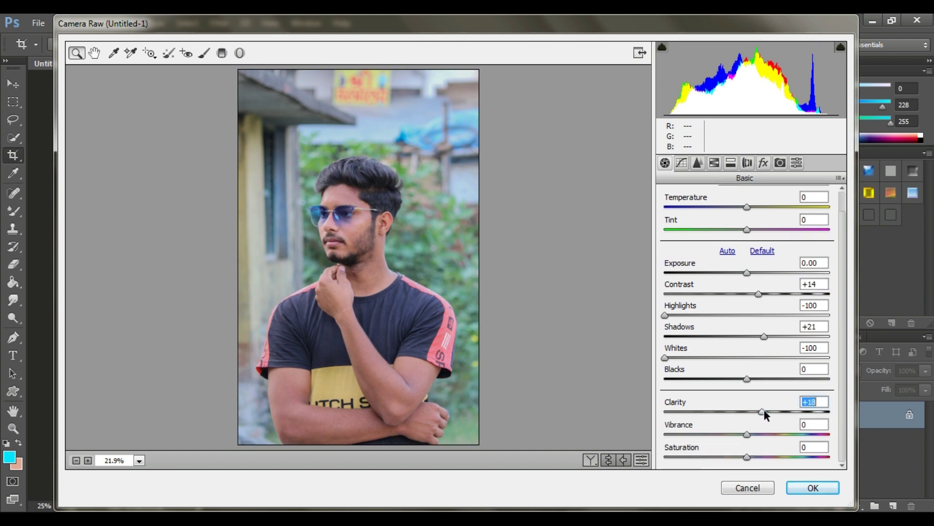
left_click_drag(750, 379, 745, 379)
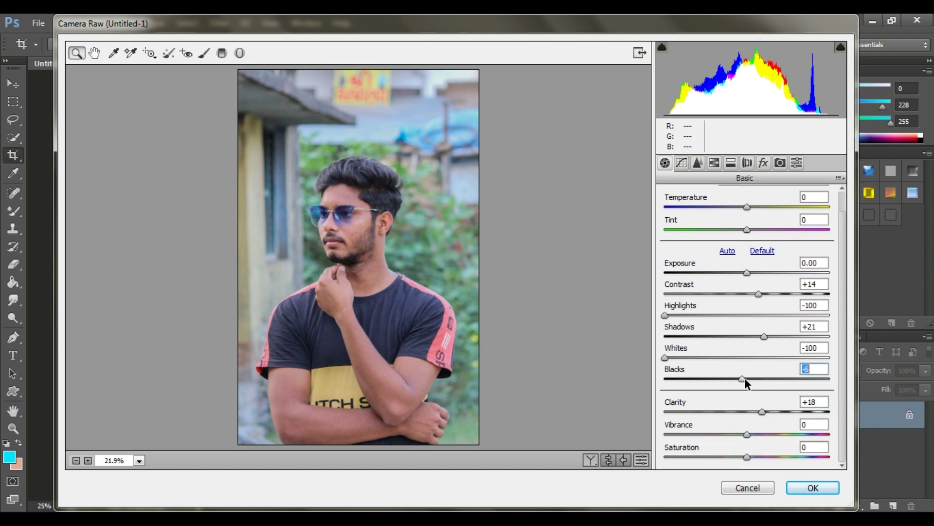
Set Oranges luminance to +20, Oranges saturation to -18 and Reds saturation to -7, and apply the Camera Raw filter
left_click(469, 213)
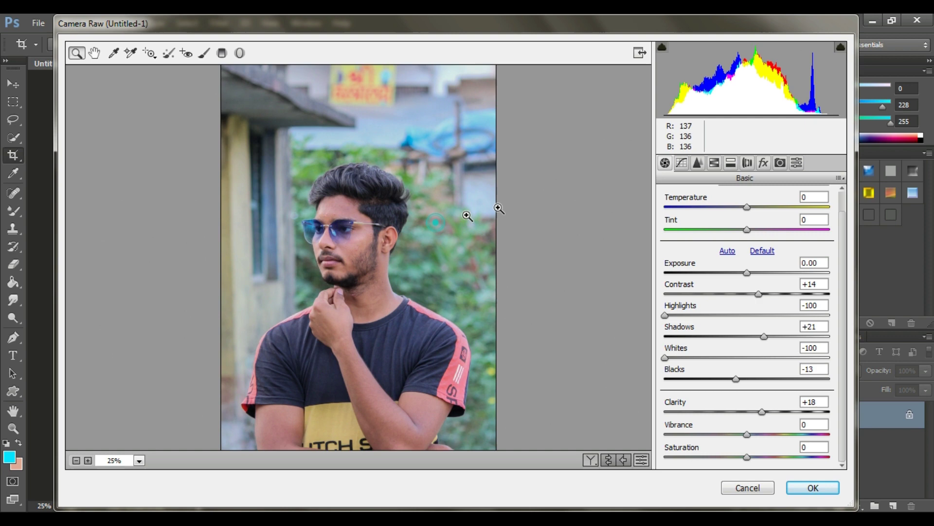
left_click(716, 162)
left_click_drag(757, 283, 769, 283)
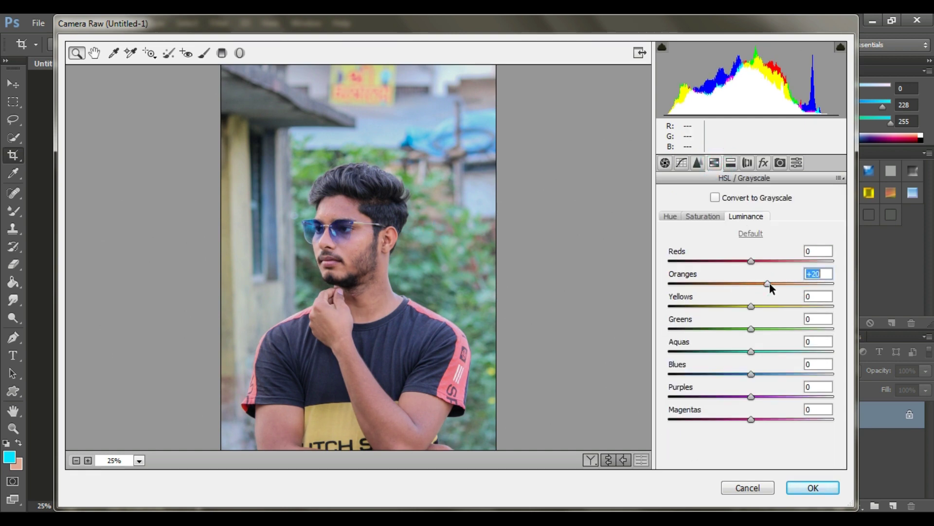
left_click(702, 216)
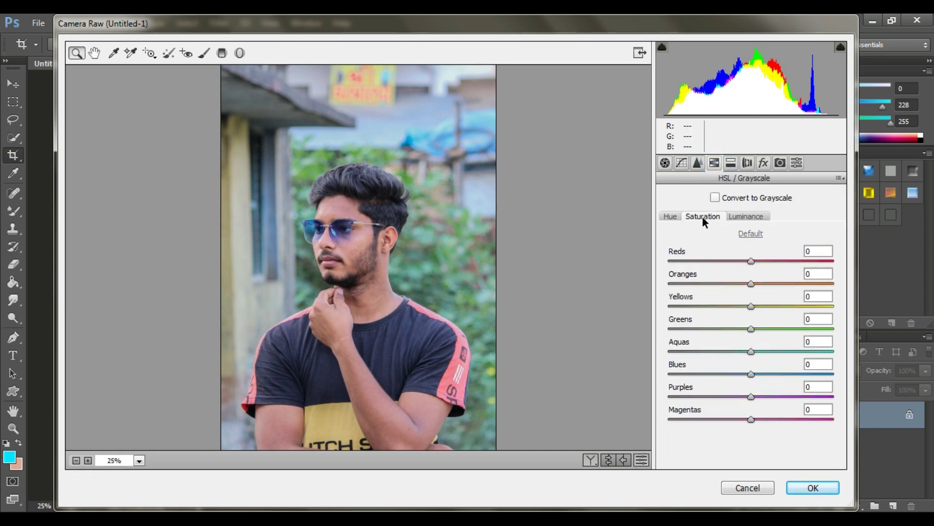
left_click_drag(753, 283, 745, 263)
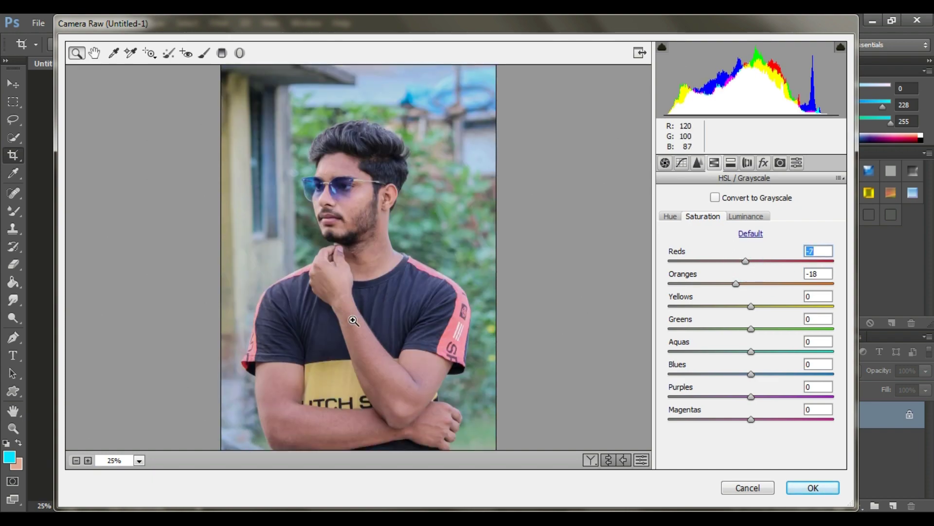
left_click(813, 488)
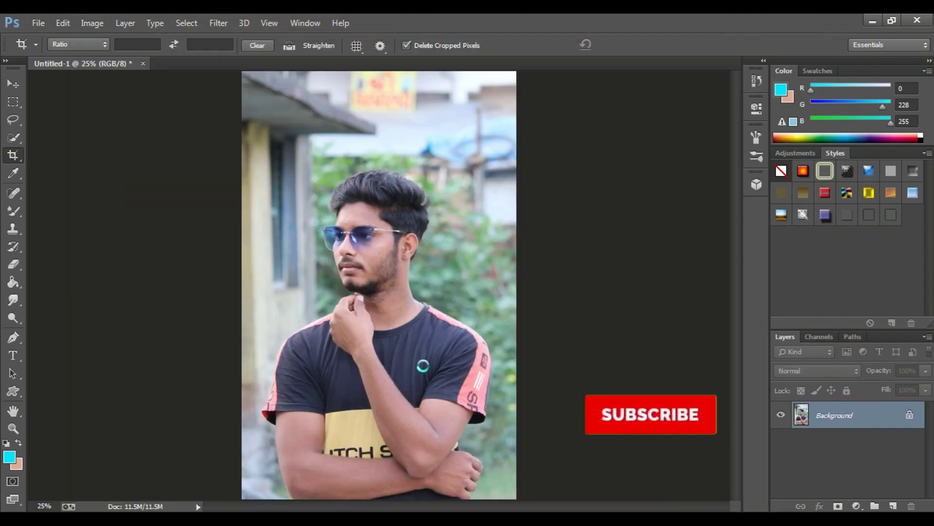
Start a Pen tool path where the elbow on the photo's left side meets the lower edge of the image
scroll(327, 417, "down", 1)
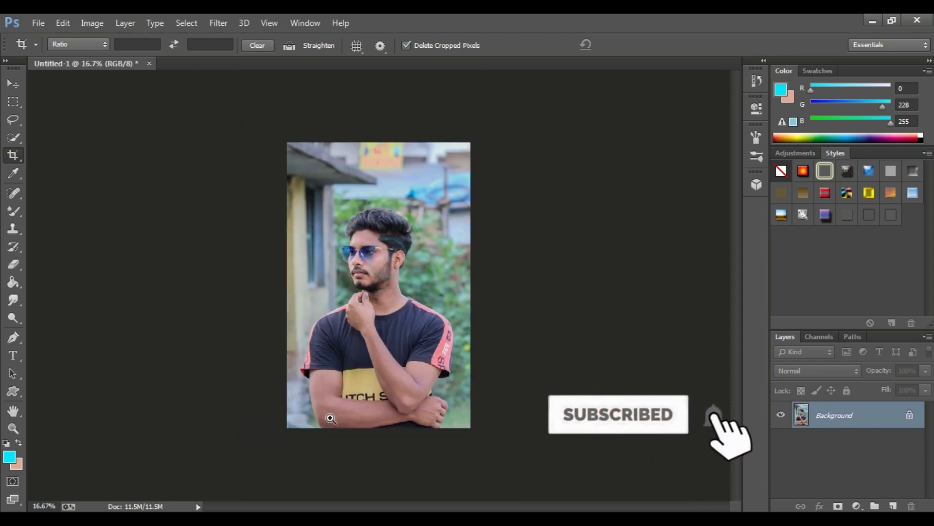
scroll(330, 415, "up", 2)
left_click_drag(335, 372, 368, 352)
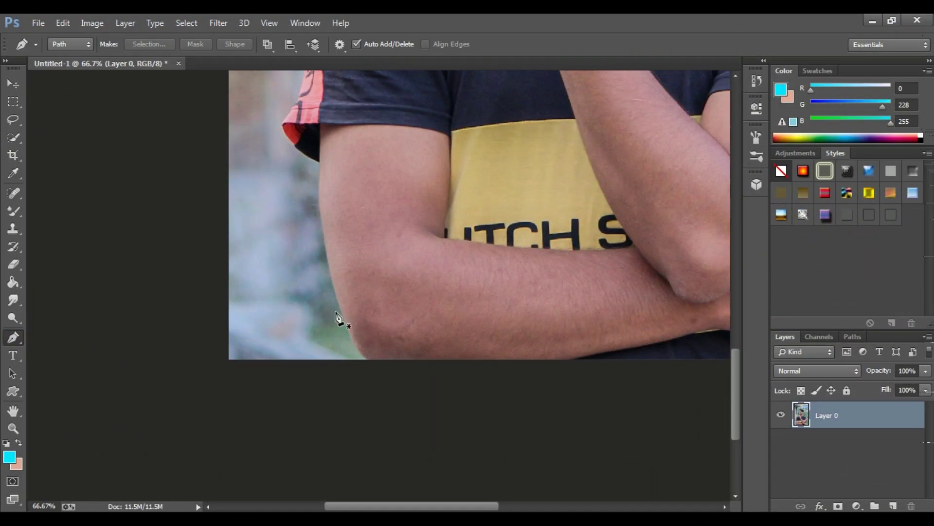
scroll(380, 384, "up", 1)
scroll(380, 384, "up", 1)
left_click_drag(377, 370, 375, 392)
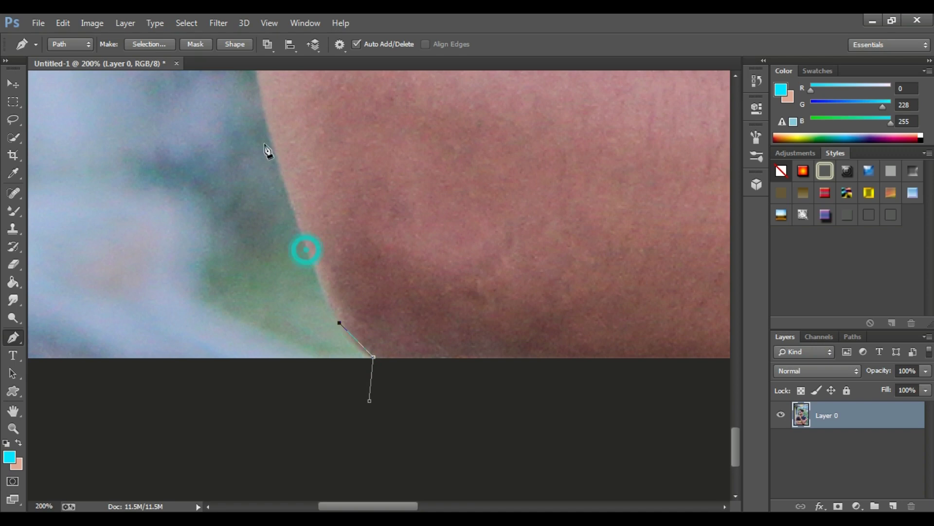
Continue the path up the outer edge of the arm to the underside of the sleeve
left_click(307, 249)
left_click(262, 98)
left_click_drag(262, 97, 277, 307)
left_click(250, 146)
left_click_drag(250, 146, 250, 368)
left_click(243, 191)
left_click_drag(243, 190, 283, 294)
Trace the path around the sleeve opening and up the outer edge of the pink sleeve stripe
left_click(247, 272)
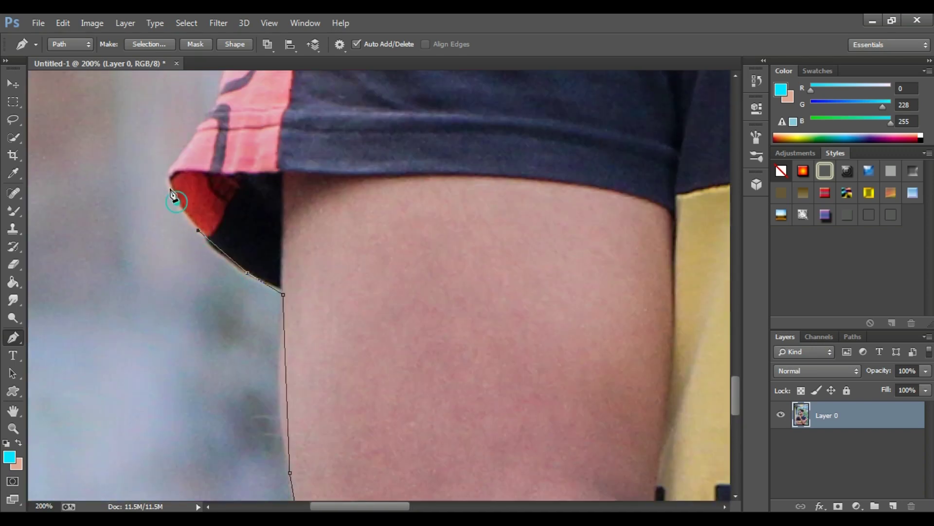
left_click(208, 117)
left_click_drag(208, 118, 214, 254)
left_click(240, 177)
left_click_drag(281, 136, 281, 272)
left_click(272, 198)
left_click_drag(278, 187, 281, 327)
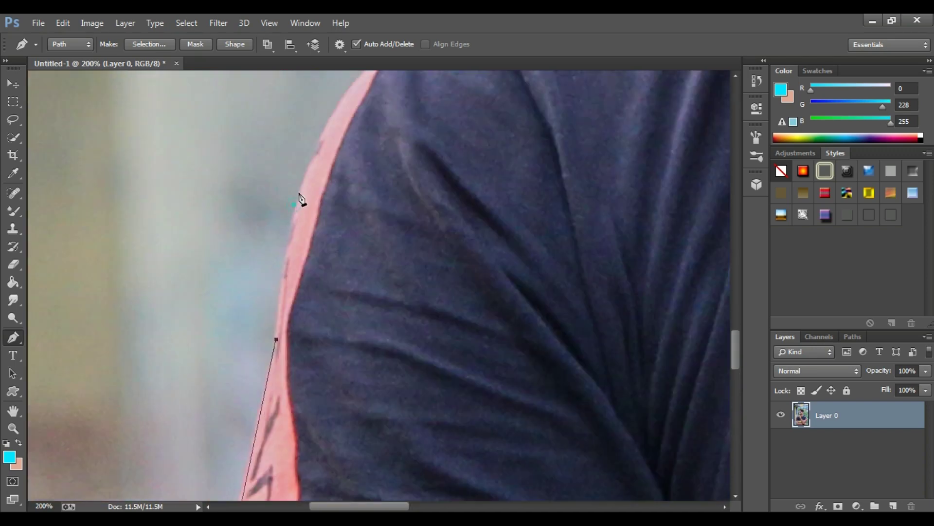
Extend the path over the shoulder along the pink stripe until it meets the raised hand
left_click(294, 204)
left_click(330, 119)
left_click(438, 141)
left_click_drag(553, 88, 477, 203)
left_click(557, 150)
left_click_drag(627, 123, 570, 272)
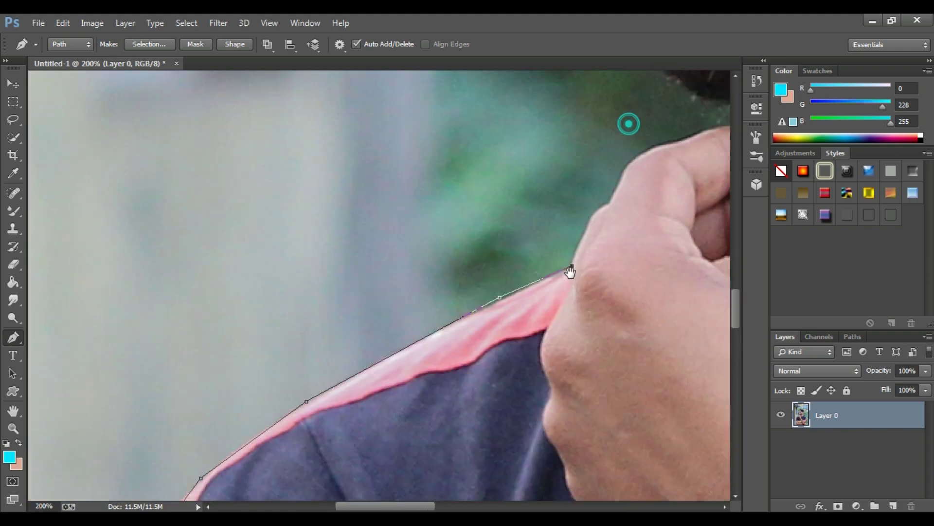
left_click(571, 268)
Trace the path along the outer edge of the raised hand and fingers towards the chin
left_click(588, 234)
left_click(627, 168)
left_click(646, 155)
left_click(684, 142)
left_click_drag(719, 135, 511, 225)
Trace the path around the bearded chin and up past the lips along the cheek to the sunglasses
left_click_drag(482, 206, 515, 300)
left_click(491, 296)
left_click(463, 277)
left_click_drag(459, 263, 438, 339)
left_click(440, 277)
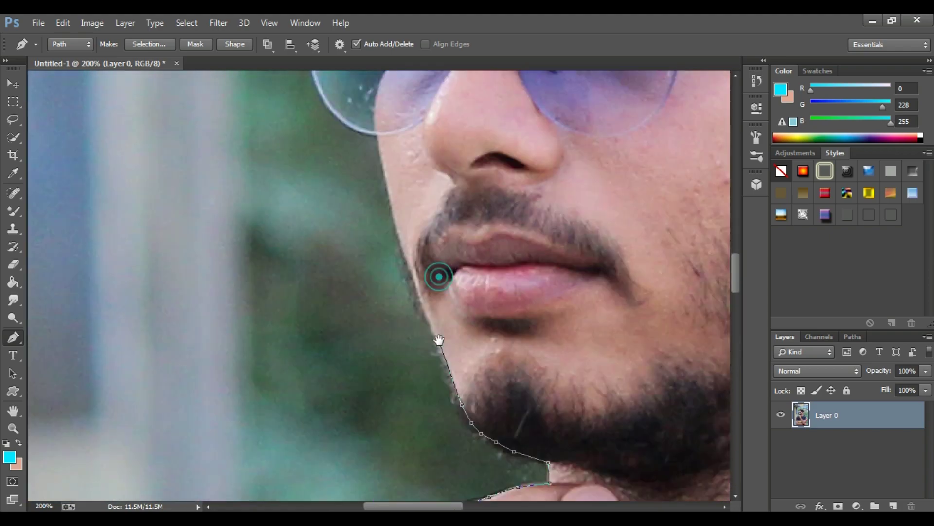
left_click(422, 298)
left_click(399, 228)
left_click_drag(385, 151, 392, 333)
Trace the path around the outer edge of the sunglasses lens to where its upper rim meets the forehead
left_click(392, 247)
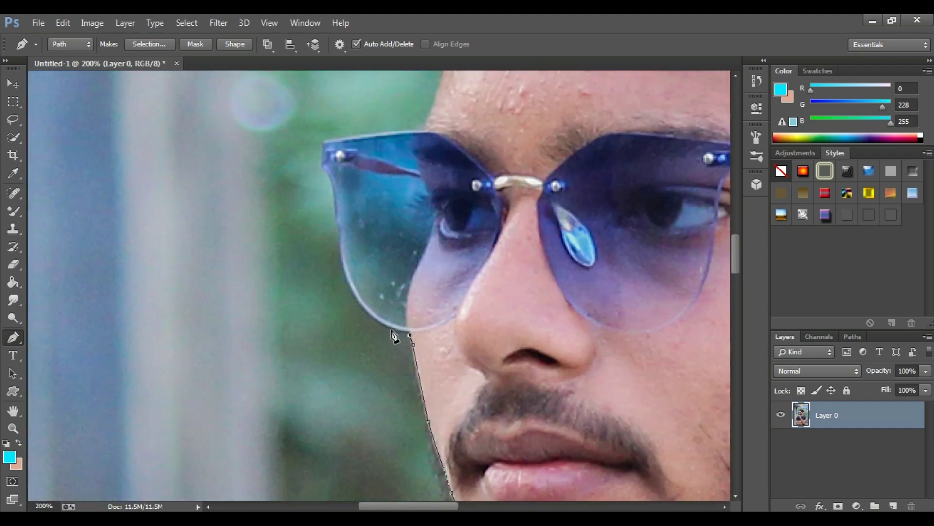
left_click(365, 312)
left_click_drag(340, 249, 337, 234)
left_click_drag(331, 222, 330, 232)
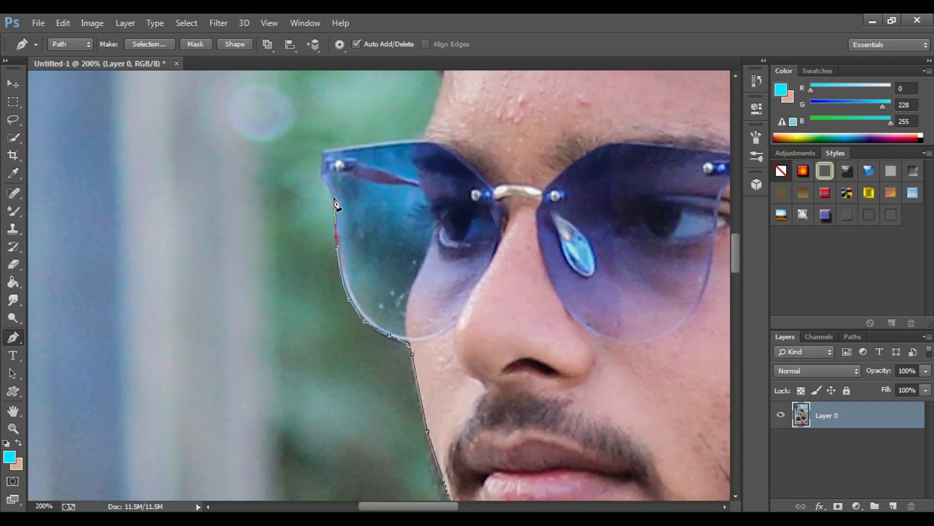
scroll(335, 205, "up", 2)
left_click(420, 195)
left_click_drag(422, 225, 425, 288)
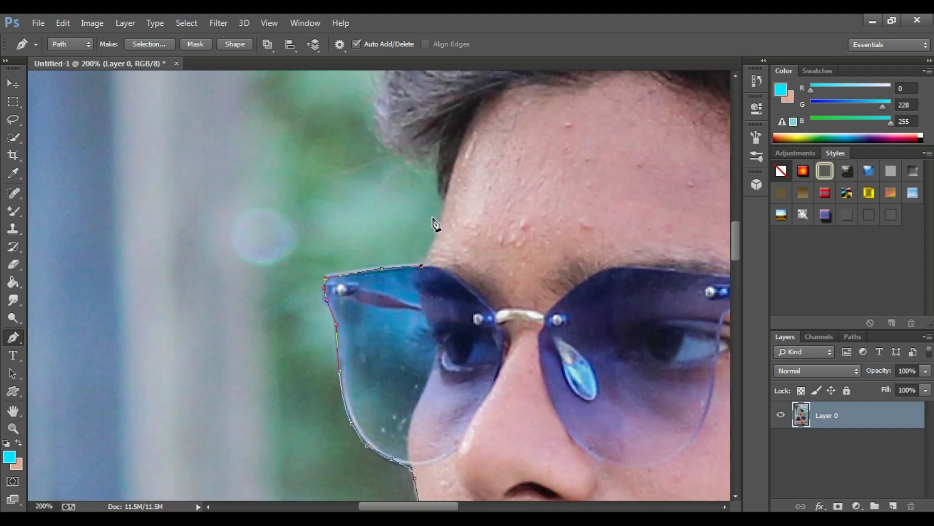
Continue the path up the forehead and around the lower front edge of the hair
left_click(442, 211)
left_click_drag(450, 193, 458, 267)
left_click(451, 259)
left_click(444, 233)
left_click(423, 225)
left_click(400, 219)
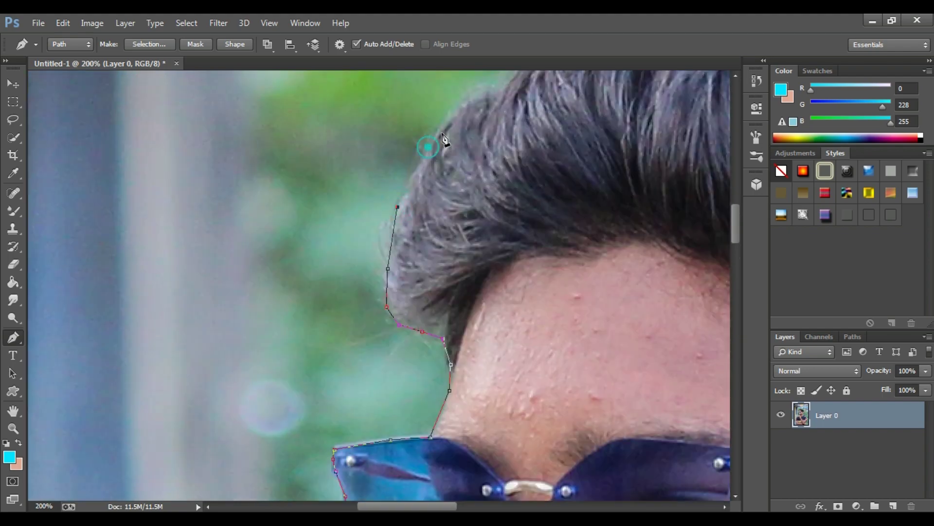
Trace the path up the front of the hair and along its upper outline to the crown
left_click(429, 147)
left_click(467, 100)
left_click_drag(468, 101, 399, 219)
left_click(441, 197)
left_click(474, 167)
left_click(517, 146)
left_click(548, 131)
left_click_drag(528, 148, 411, 180)
left_click(555, 137)
left_click(606, 135)
left_click_drag(667, 153, 438, 161)
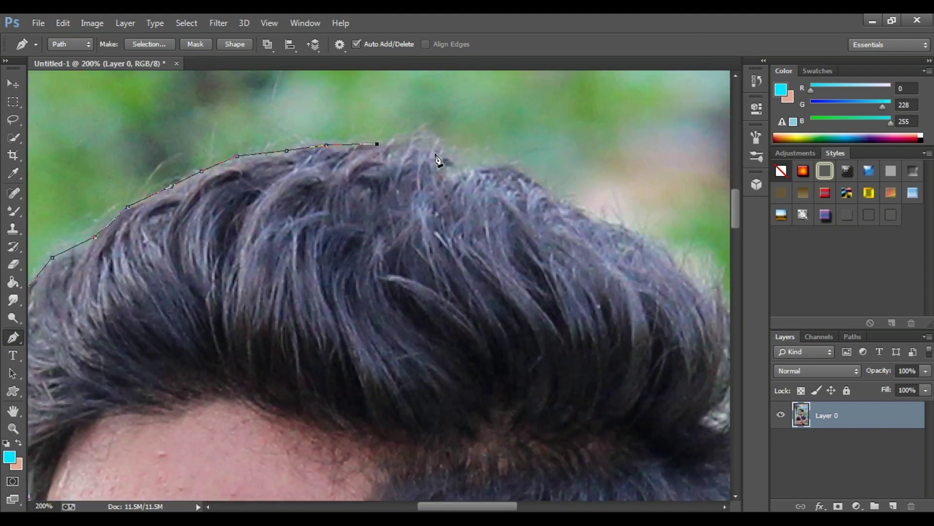
Continue the path from the crown down the rear outline of the long top hair
left_click(607, 222)
left_click_drag(666, 257, 475, 157)
left_click(482, 161)
left_click(514, 186)
left_click(541, 217)
left_click_drag(563, 252, 494, 164)
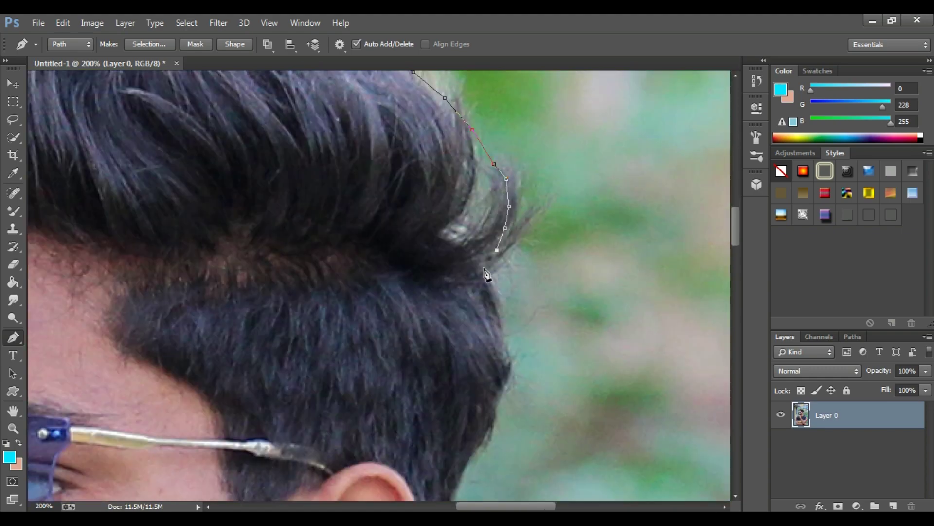
Trace the path down the short hair at the back of the head to the ear
left_click(484, 268)
left_click_drag(484, 269, 470, 195)
left_click(491, 266)
left_click(491, 326)
left_click_drag(492, 327, 505, 227)
left_click(478, 278)
left_click(436, 346)
left_click_drag(435, 347, 451, 188)
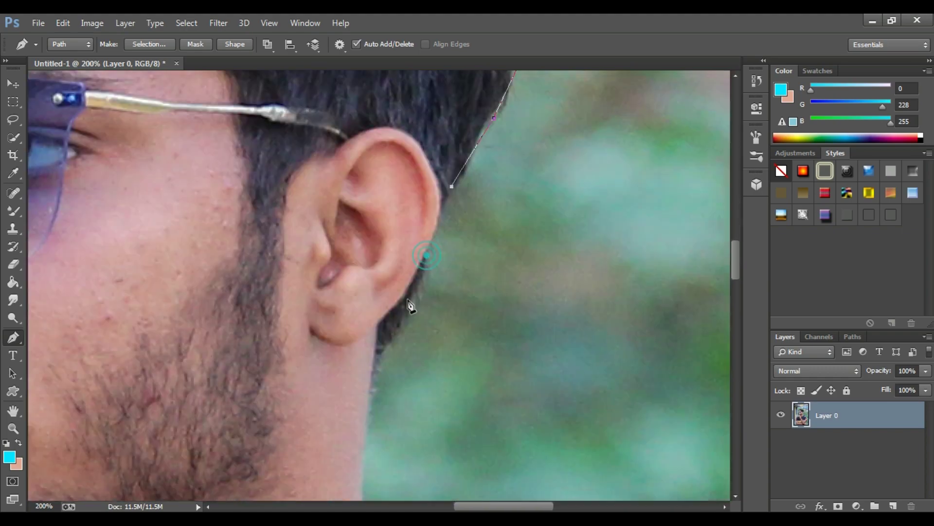
Trace the path behind the ear and down the back of the neck
left_click(403, 318)
left_click(380, 362)
left_click_drag(379, 365, 414, 192)
left_click(419, 436)
left_click_drag(435, 485, 386, 319)
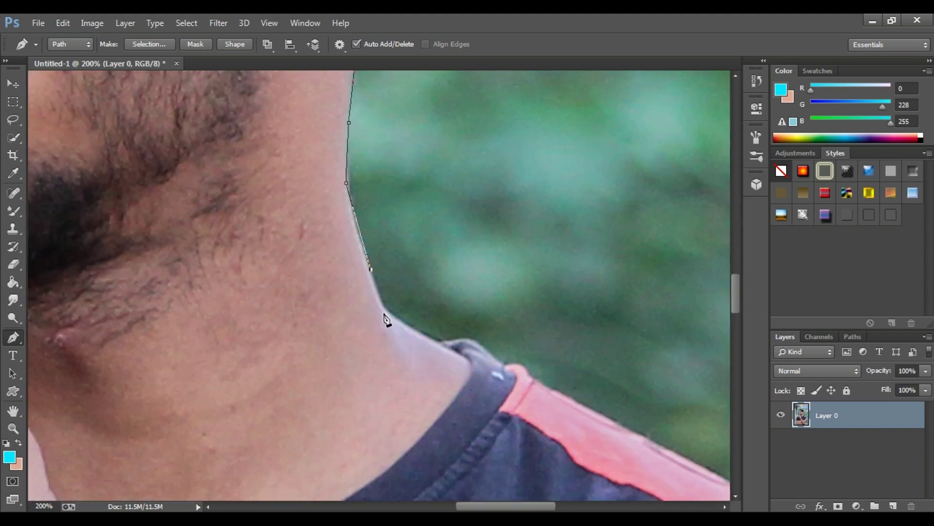
Extend the path from the base of the neck over the shirt collar and along the pink shoulder stripe
left_click(459, 341)
left_click(504, 368)
left_click(625, 428)
left_click_drag(602, 416, 296, 213)
left_click(477, 316)
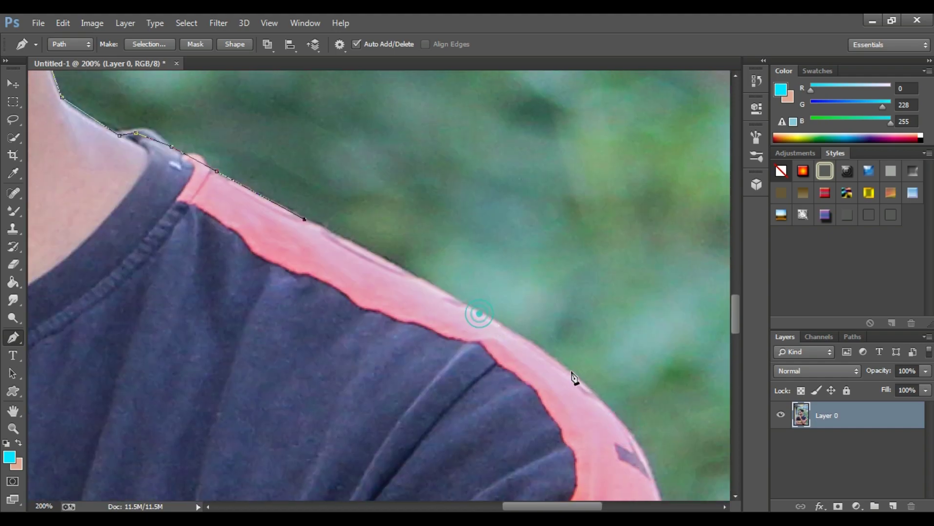
Round the outer curve of the shoulder on the photo's right side with further path points
left_click(570, 377)
left_click_drag(570, 377, 390, 195)
left_click(450, 257)
left_click(476, 319)
left_click_drag(475, 320, 460, 158)
Continue the path down the outer edge of the sleeve to its lower corner
left_click(483, 256)
left_click(482, 354)
left_click_drag(482, 354, 471, 203)
left_click(467, 349)
left_click(452, 364)
left_click_drag(455, 343, 472, 190)
left_click(457, 310)
left_click_drag(422, 342, 495, 243)
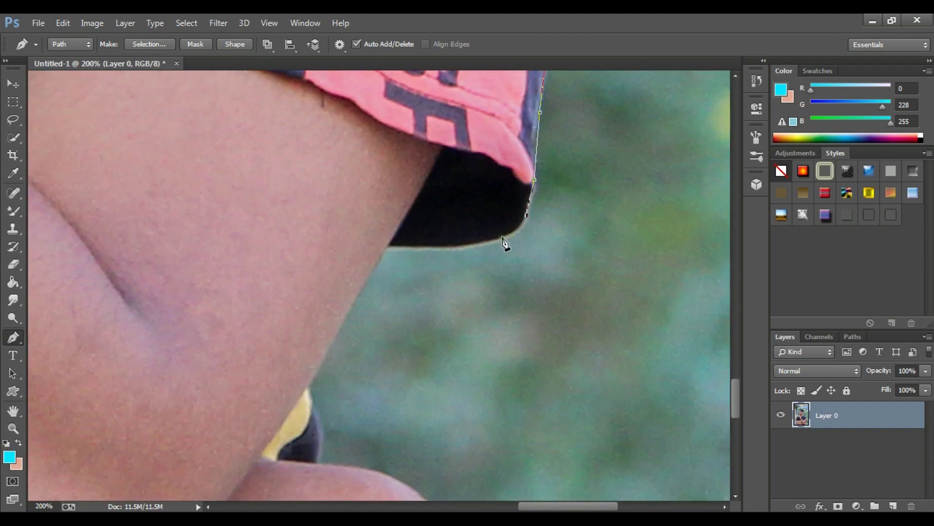
Trace the path under the sleeve opening, down the arm and around the exposed shirt edge to the folded hand
left_click(506, 234)
left_click_drag(392, 244, 482, 241)
left_click(480, 240)
left_click_drag(406, 377, 444, 271)
left_click(441, 271)
left_click_drag(451, 305, 452, 292)
left_click(451, 291)
left_click(449, 331)
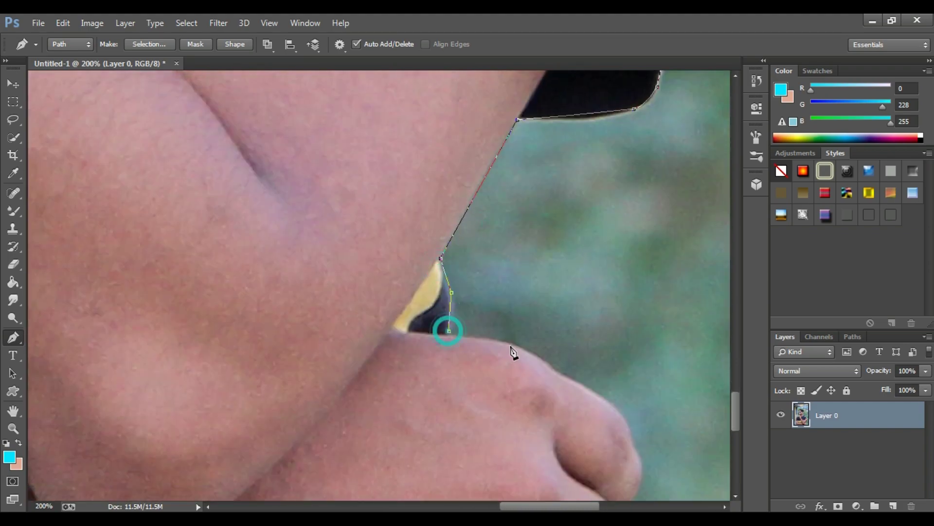
Trace the path over the back of the folded hand and down around the first fingers
left_click(510, 345)
left_click_drag(551, 371, 461, 248)
left_click(508, 278)
left_click(544, 312)
left_click_drag(544, 334, 513, 208)
left_click_drag(495, 269, 495, 172)
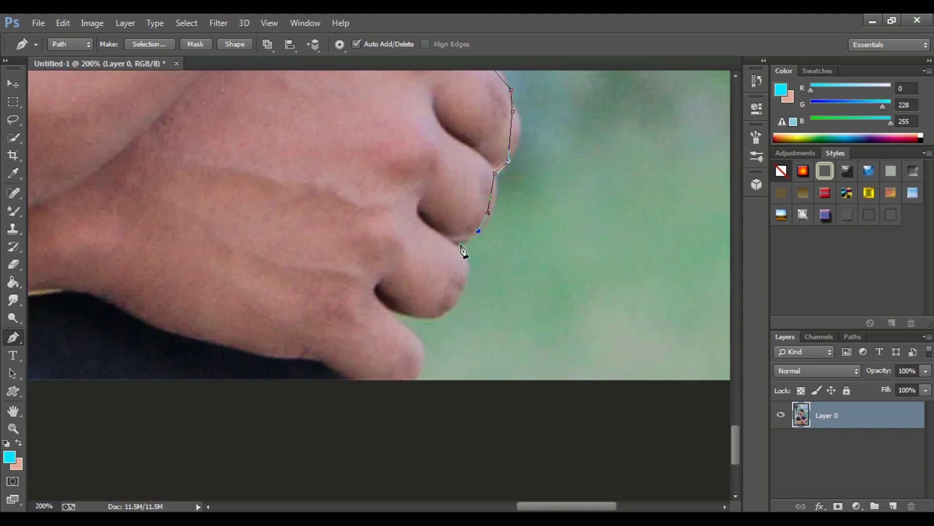
Trace the path around the remaining fingers to the photo's lower edge and close it at its starting point
left_click(462, 244)
left_click(454, 247)
left_click(472, 269)
left_click(464, 287)
left_click_drag(463, 286, 516, 169)
left_click(500, 191)
left_click(485, 200)
left_click(473, 200)
scroll(418, 257, "down", 6)
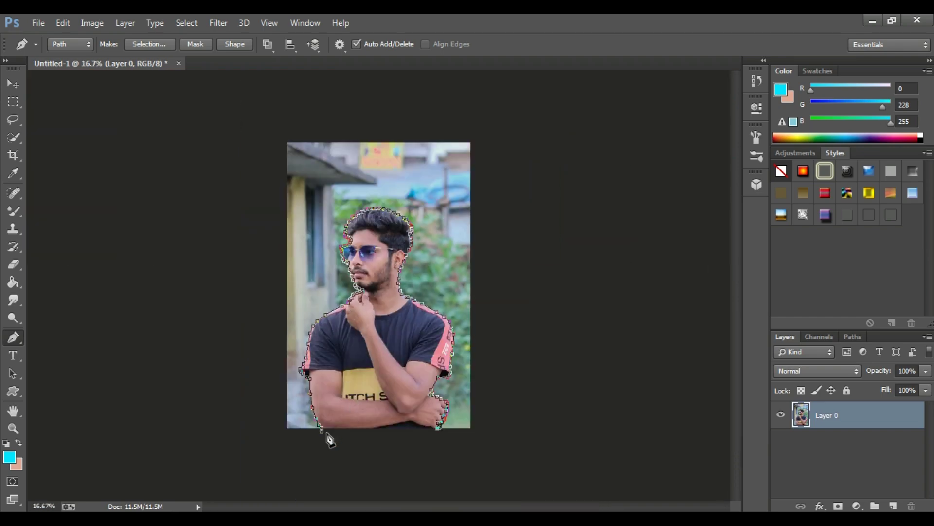
left_click(323, 434)
Convert the closed path to a selection and add a layer mask that hides the background around the man
right_click(360, 350)
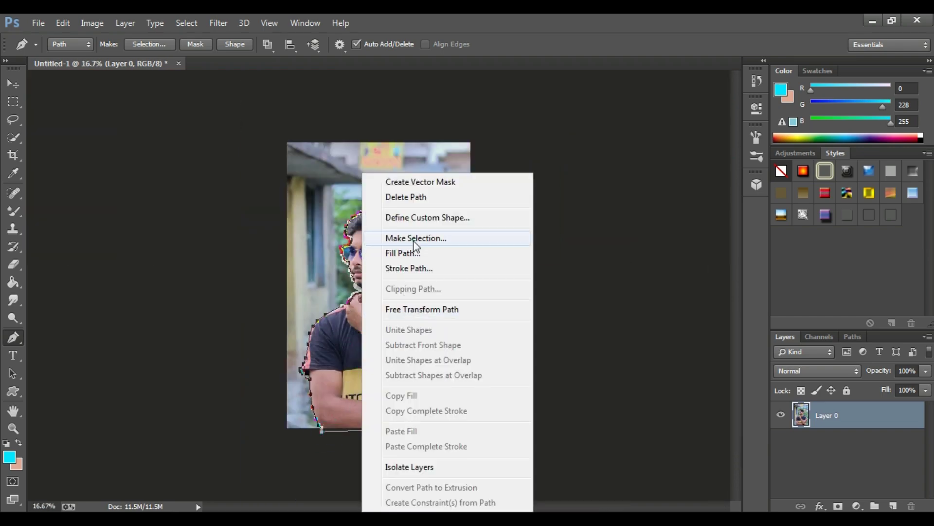
left_click(419, 238)
left_click(523, 161)
key("ctrl+plus")
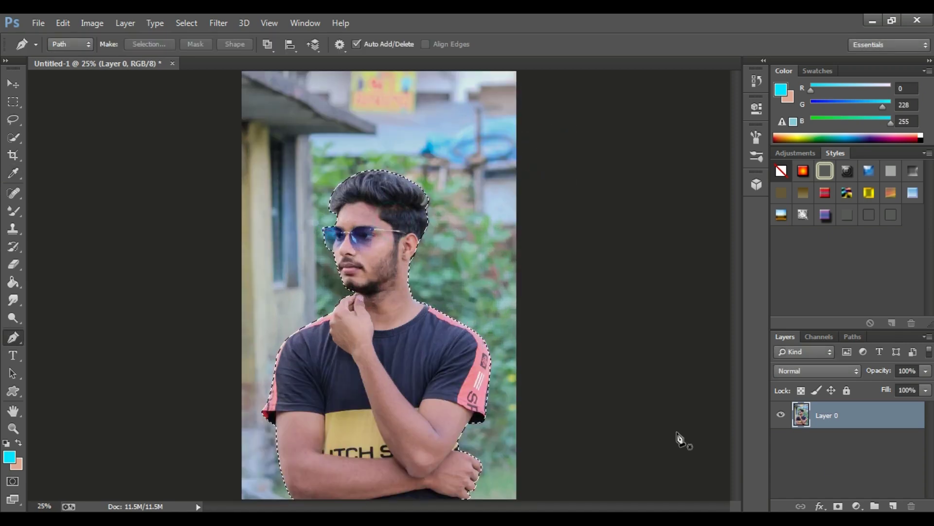
left_click(838, 507)
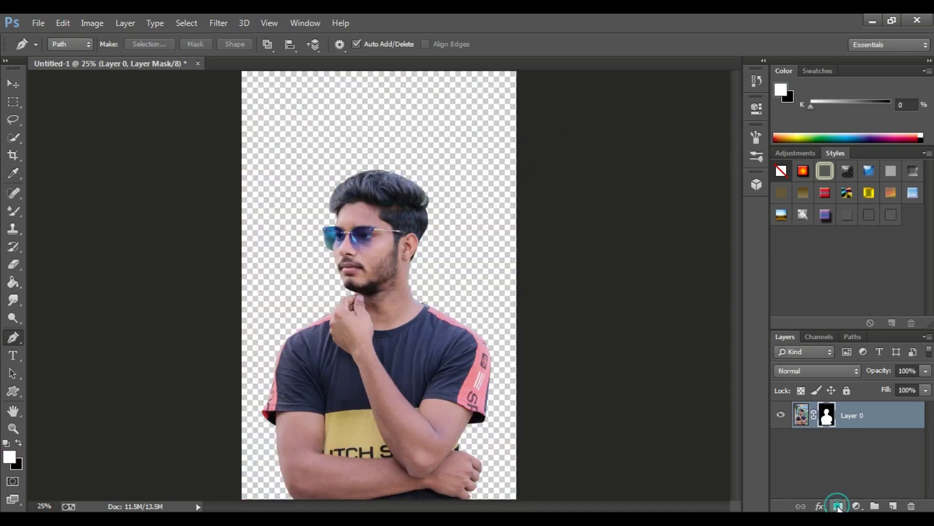
Open Refine Mask on the man's layer mask and brush a size 50 refine radius along the hair edge from forehead to crown
key("ctrl+minus")
left_click(370, 190, "ctrl")
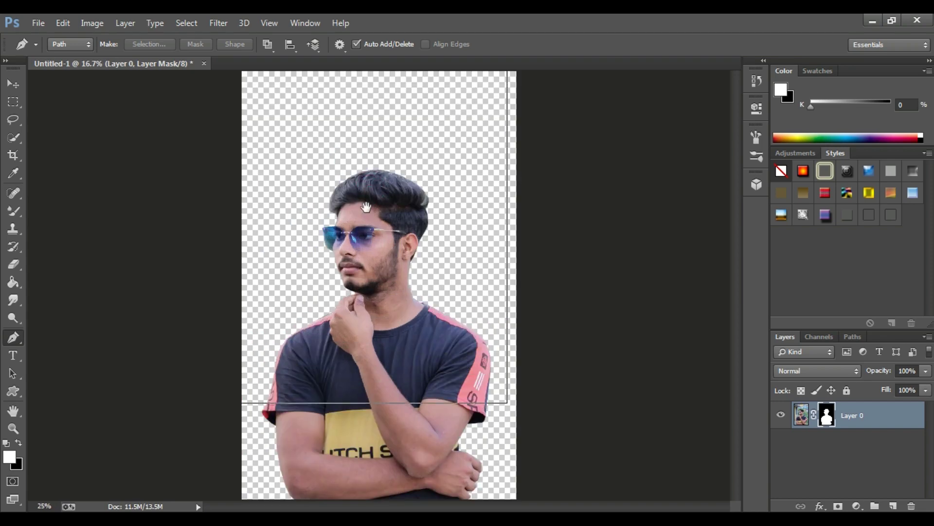
left_click(396, 167, "ctrl")
left_click(403, 156, "ctrl")
left_click(400, 183, "ctrl")
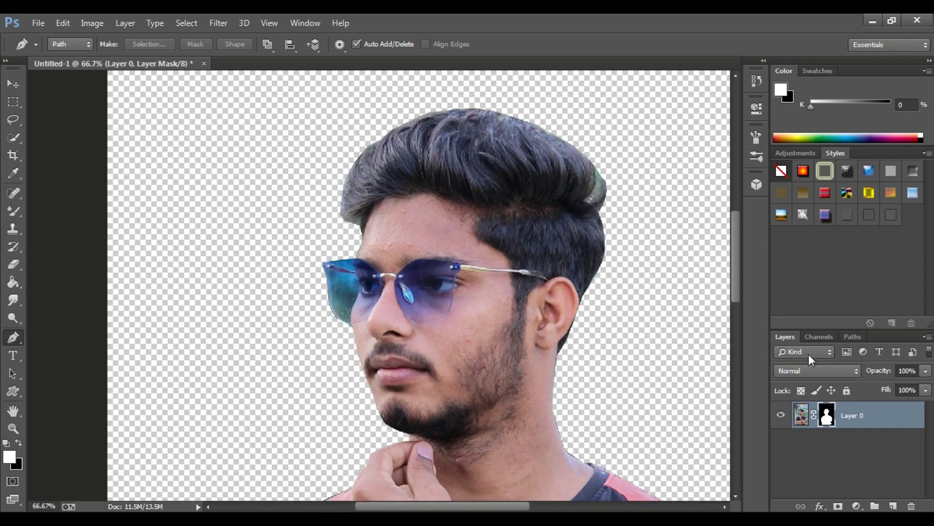
right_click(826, 425)
left_click(813, 388)
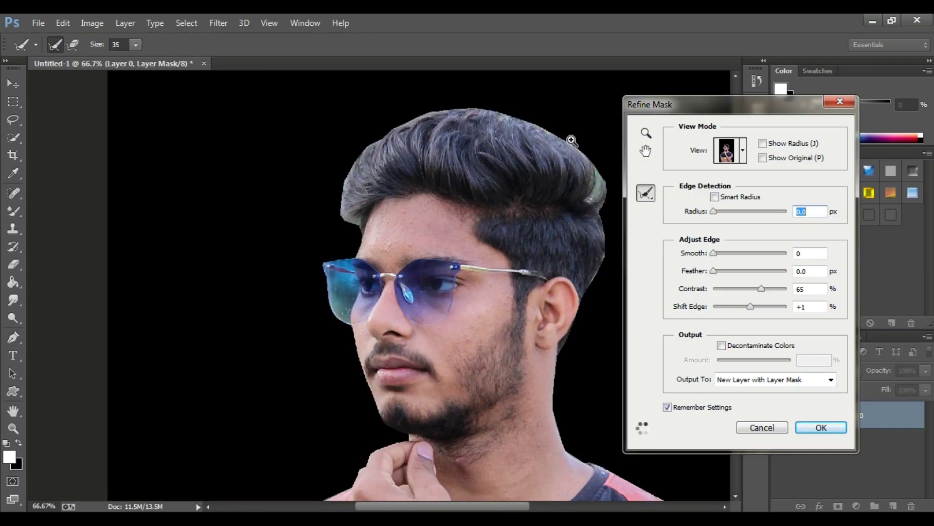
left_click(402, 157, "ctrl")
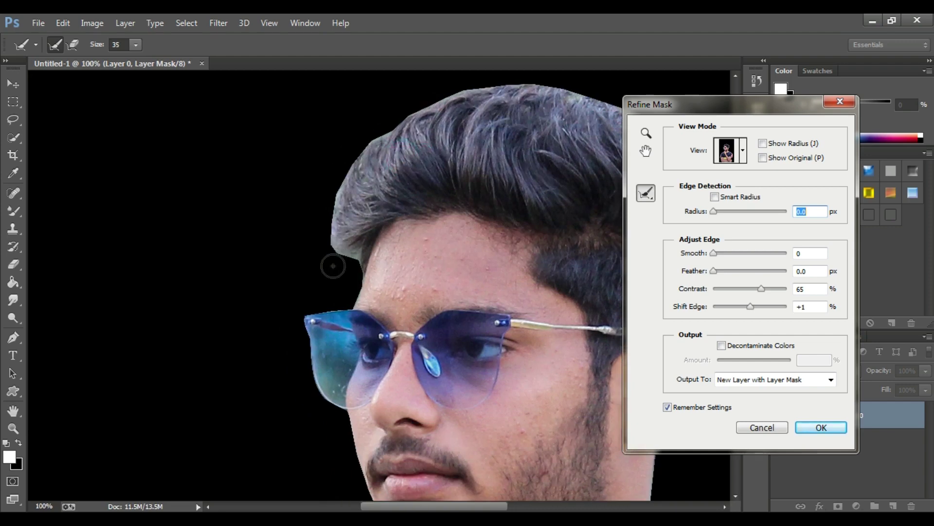
key("bracketright")
mouse_move(345, 266)
left_mouse_down()
mouse_move(329, 233)
mouse_move(343, 165)
mouse_move(392, 119)
mouse_move(527, 80)
left_mouse_up()
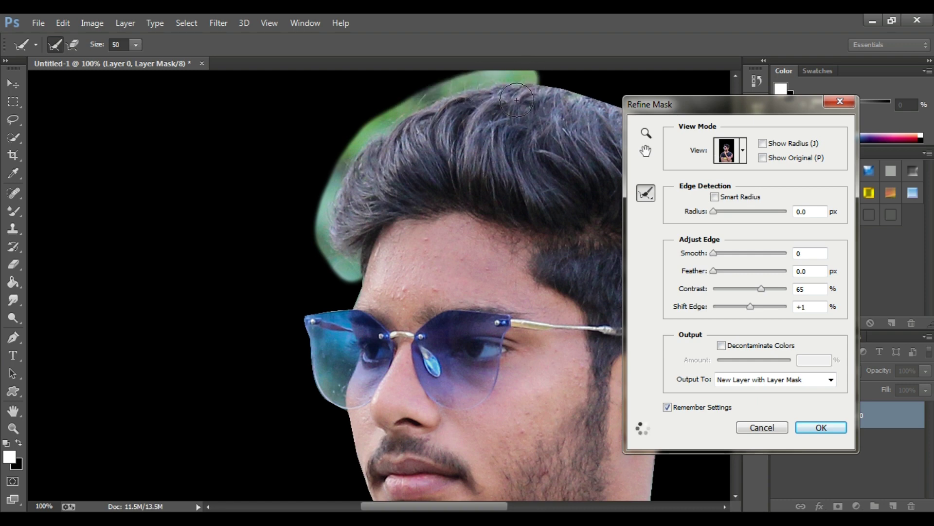
Brush the refine radius along the hair edge from the crown down the back of the head
scroll(510, 103, "right", 4)
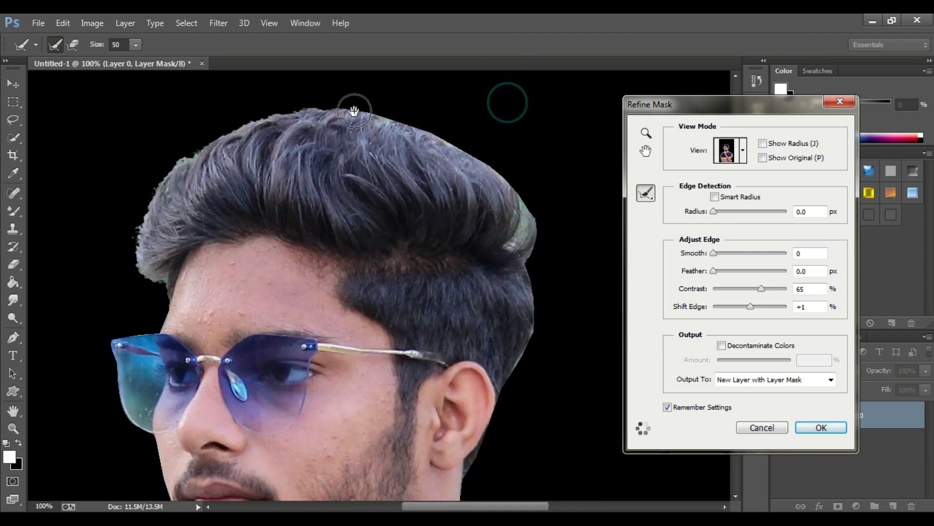
mouse_move(342, 97)
left_mouse_down()
mouse_move(406, 115)
mouse_move(454, 143)
mouse_move(521, 204)
mouse_move(538, 263)
mouse_move(510, 183)
left_mouse_up()
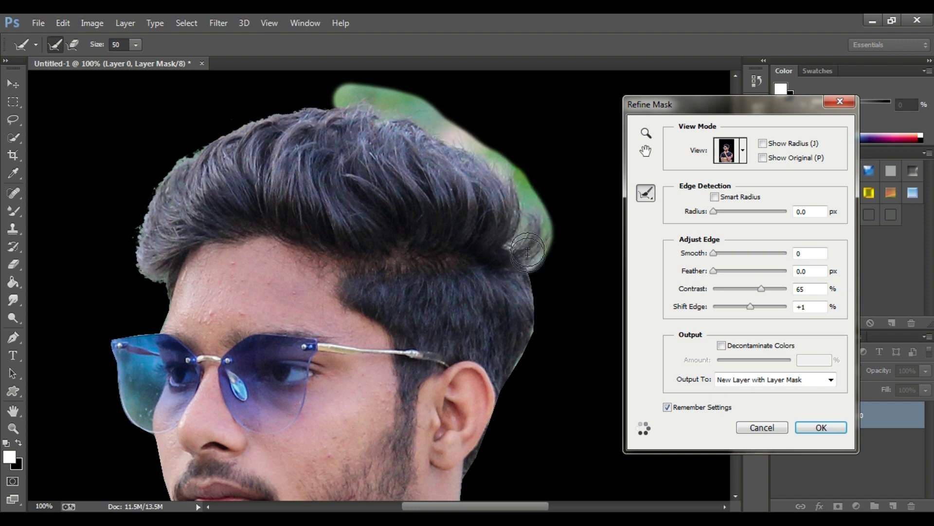
mouse_move(527, 251)
left_mouse_down()
mouse_move(539, 307)
mouse_move(520, 375)
mouse_move(500, 363)
mouse_move(518, 350)
left_mouse_up()
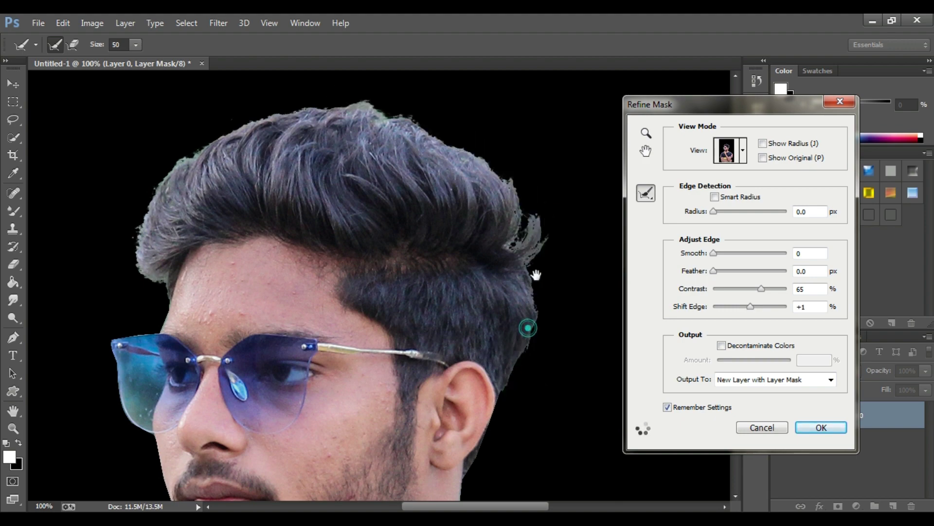
Refine the mask edge behind the ear and at the chin, and output the result to a new layer with layer mask
scroll(509, 357, "down", 5)
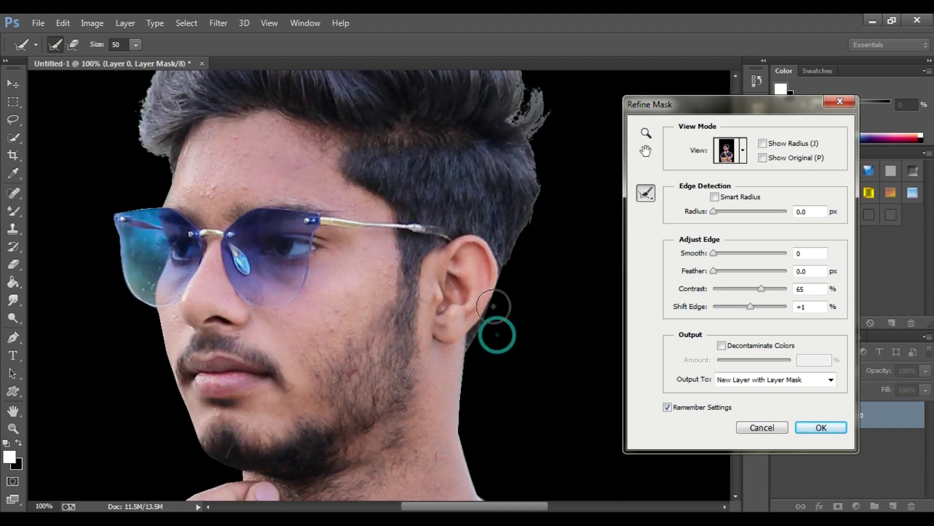
mouse_move(493, 306)
left_mouse_down()
mouse_move(505, 265)
mouse_move(471, 346)
left_mouse_up()
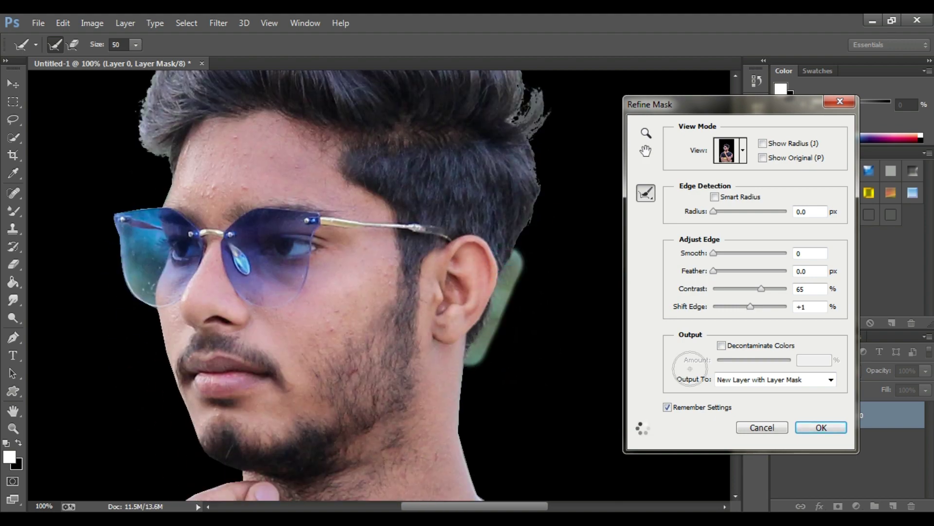
left_click_drag(200, 455, 186, 440)
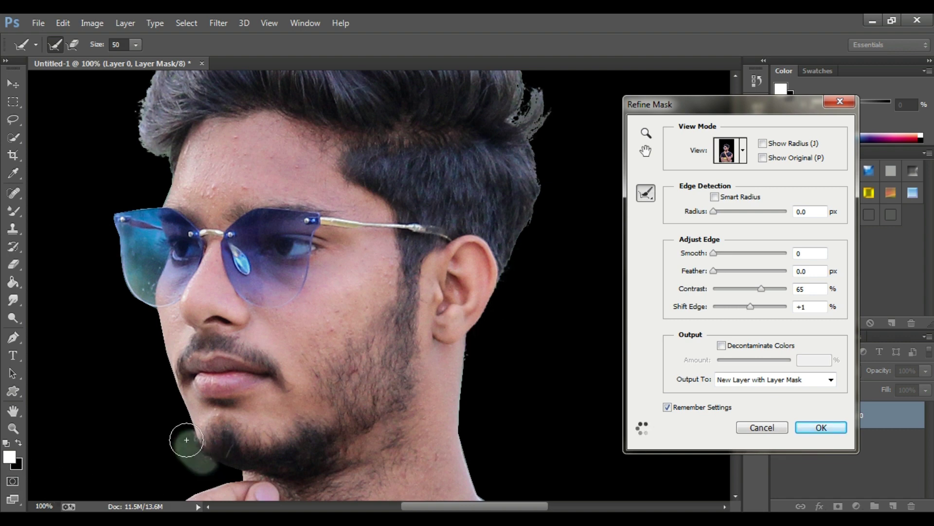
left_click(818, 427)
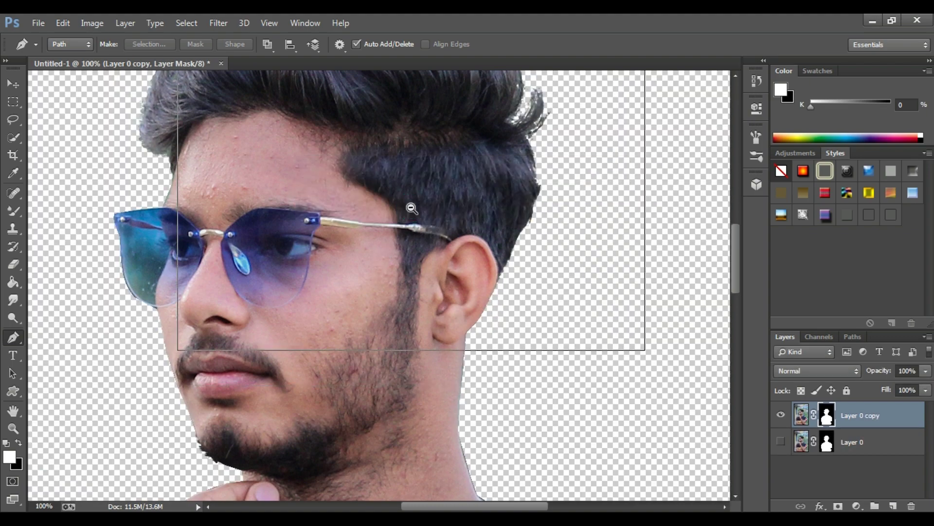
Delete the hidden original Layer 0, keeping only the refined copy
left_click(412, 208, "alt")
left_click(412, 208, "alt")
left_click(411, 208, "alt")
left_click(411, 208, "alt")
left_click(411, 208, "alt")
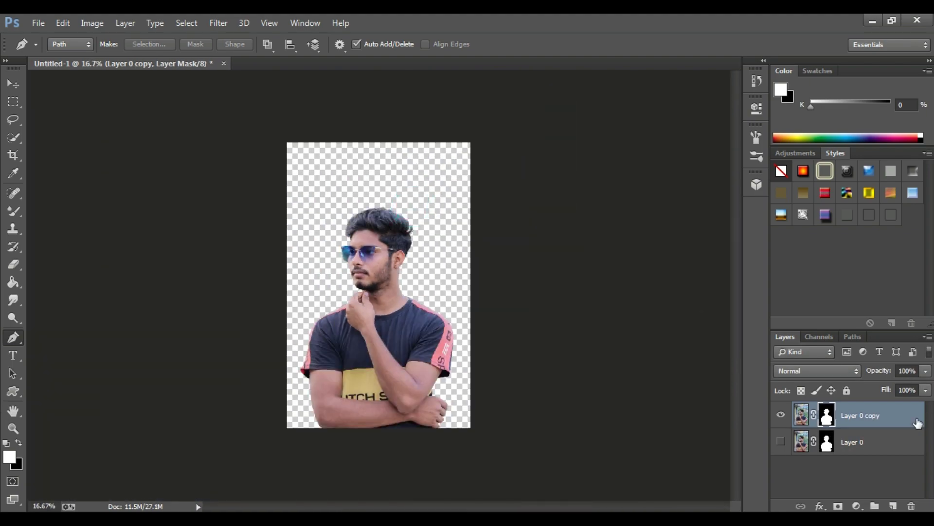
left_click(884, 437)
right_click(885, 437)
key("Escape")
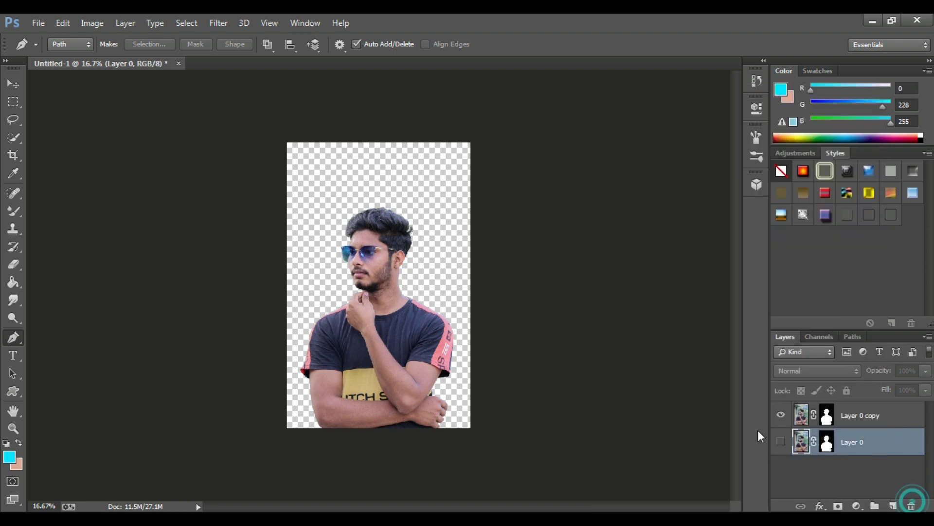
left_click(917, 505)
Switch to Windows Explorer and place the city-buildings-downtown image from the wallpaper\hd folder on drive D into the Photoshop document
left_click(423, 213)
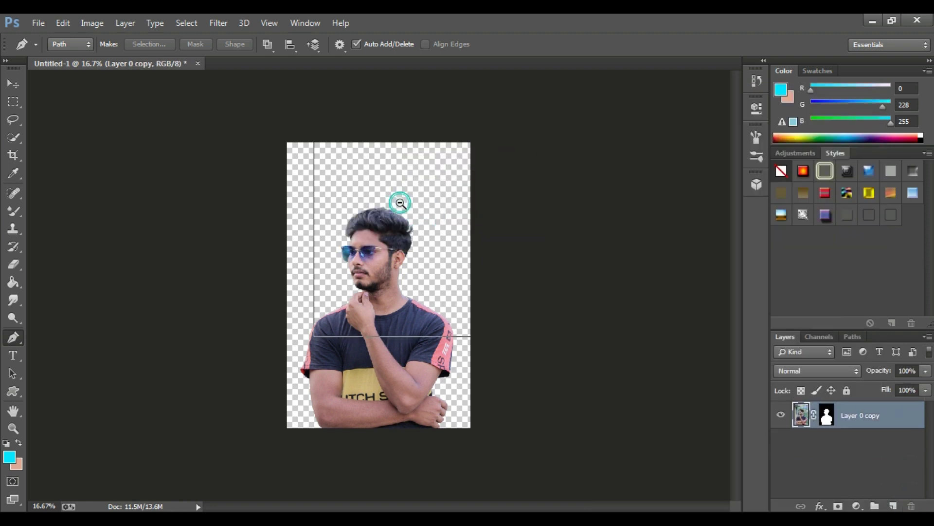
left_click(401, 202, "alt")
left_click(400, 203, "ctrl")
left_click(62, 518)
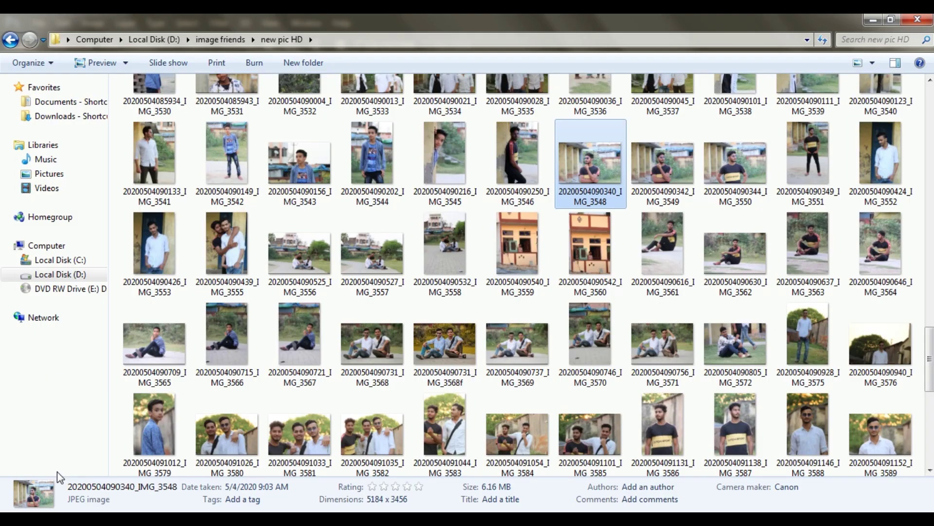
left_click(57, 277)
double_click(163, 292)
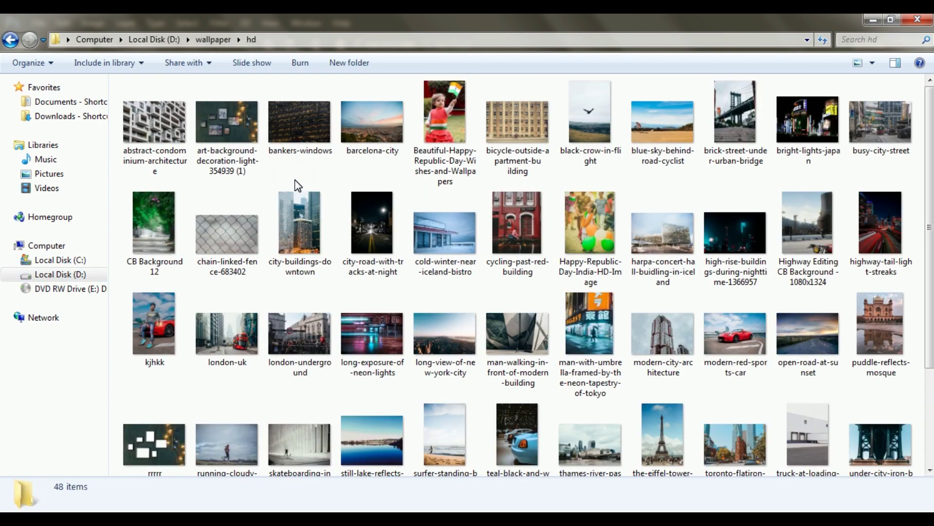
double_click(298, 192)
left_click(295, 212)
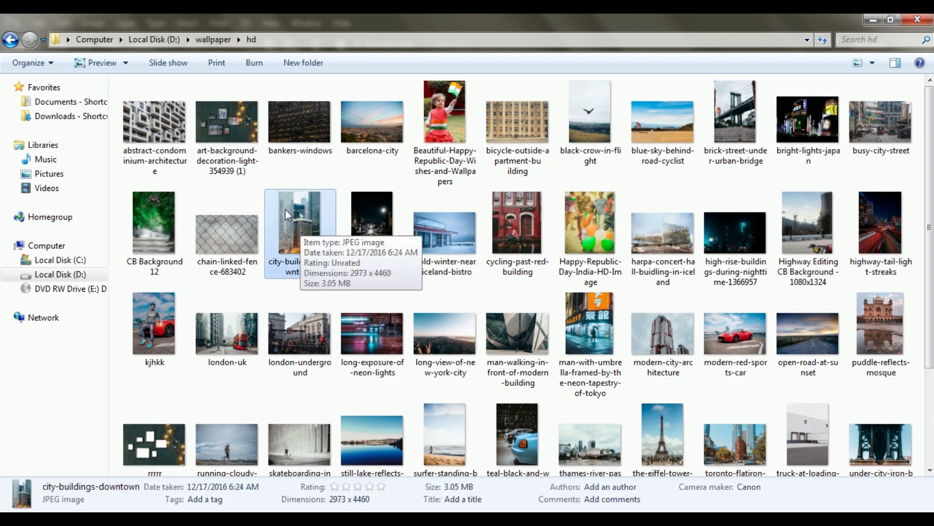
left_click_drag(286, 212, 331, 202)
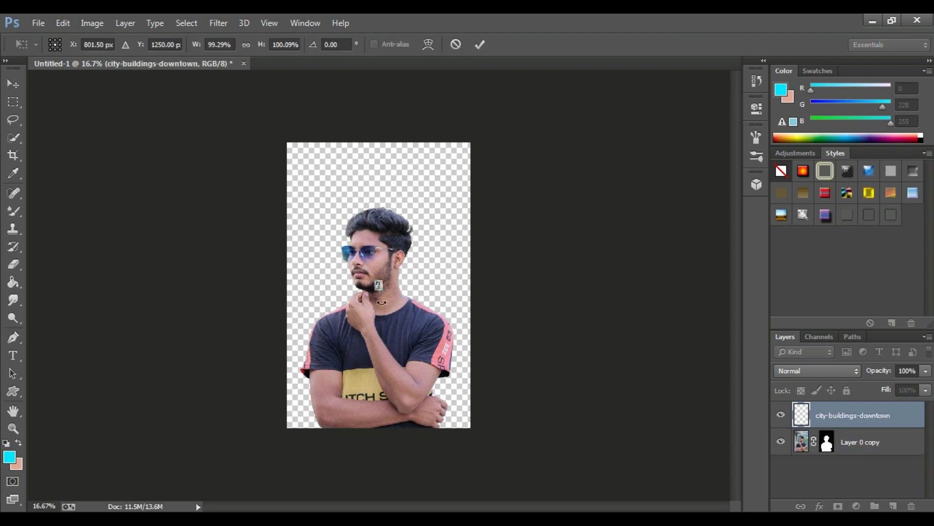
Scale the placed city image to cover the whole canvas and move its layer beneath the man's layer
left_click_drag(399, 302, 490, 427)
left_click_drag(414, 351, 310, 202)
left_click_drag(391, 291, 480, 432)
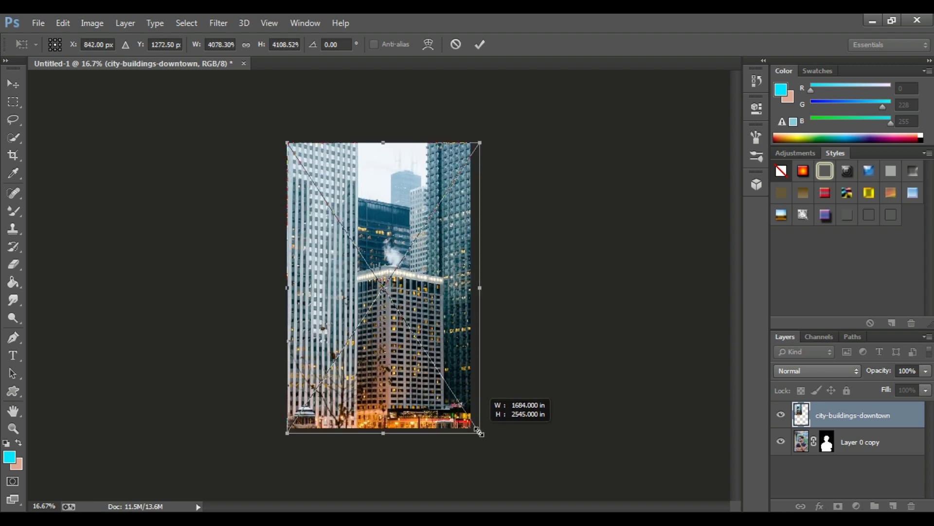
left_click(480, 45)
left_click_drag(828, 420, 837, 454)
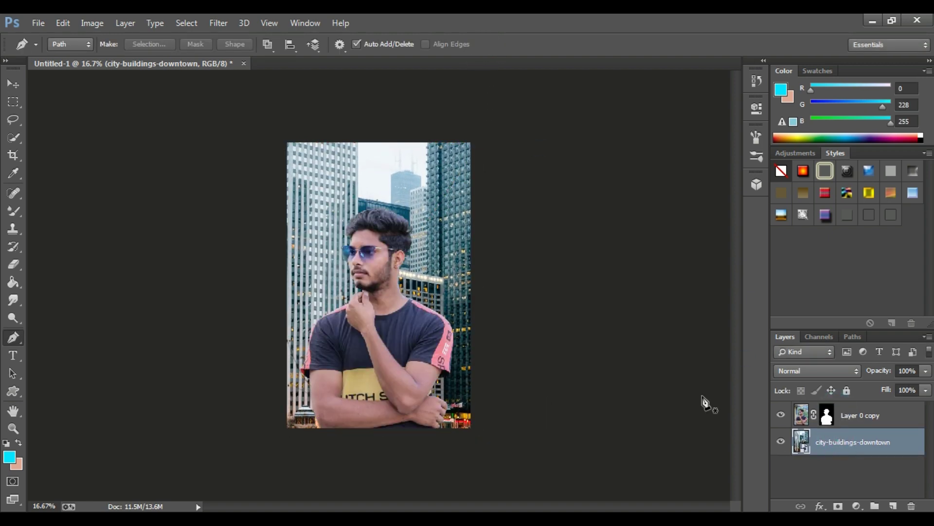
Choose the Mixer Brush tool and rasterize the city-buildings-downtown layer
scroll(408, 243, "down", 1)
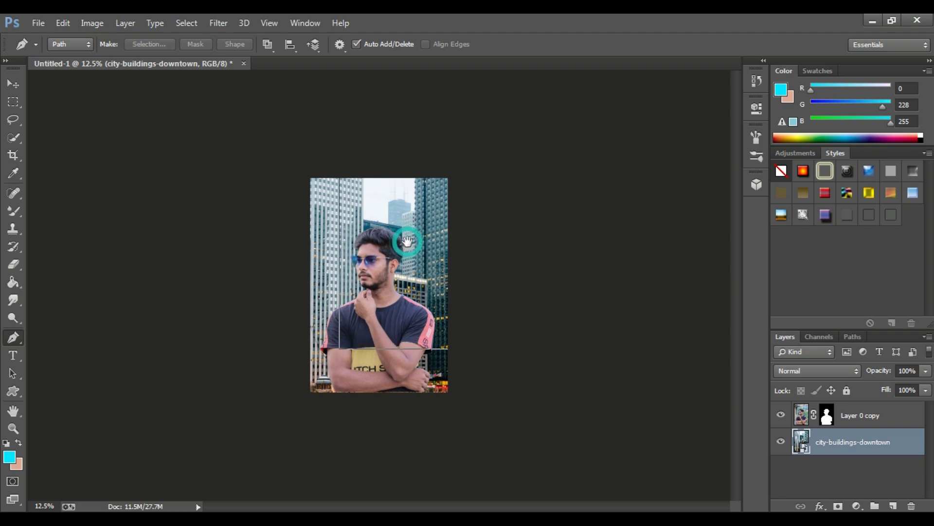
scroll(408, 241, "up", 1)
scroll(406, 240, "down", 1)
left_click(13, 211)
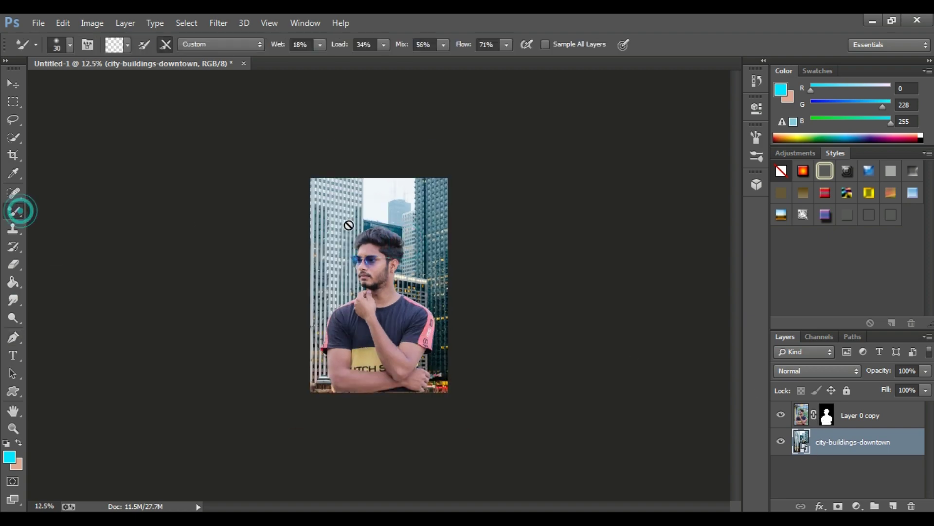
left_click(356, 185)
left_click(431, 222)
Open the Camera Raw filter on the city layer and set Saturation to -100, Vibrance to -100 and Clarity to +43
left_click(230, 22)
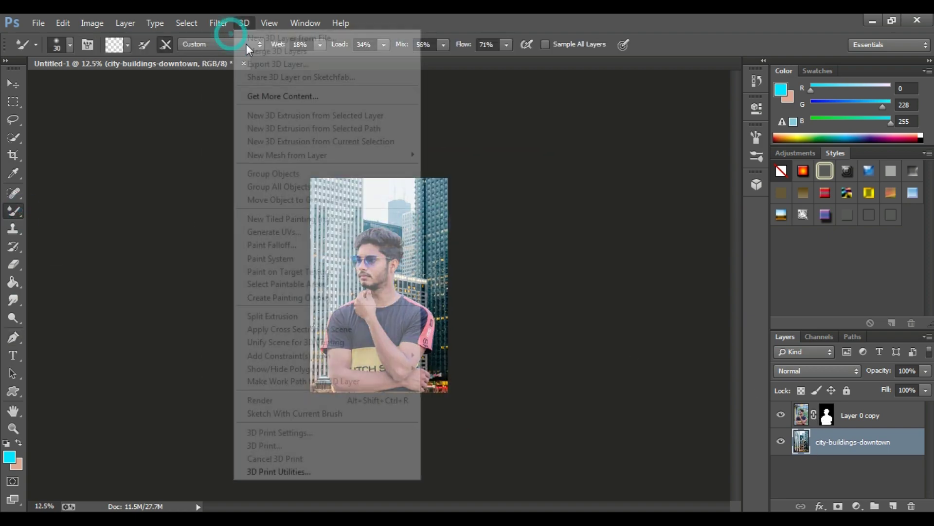
left_click(243, 95)
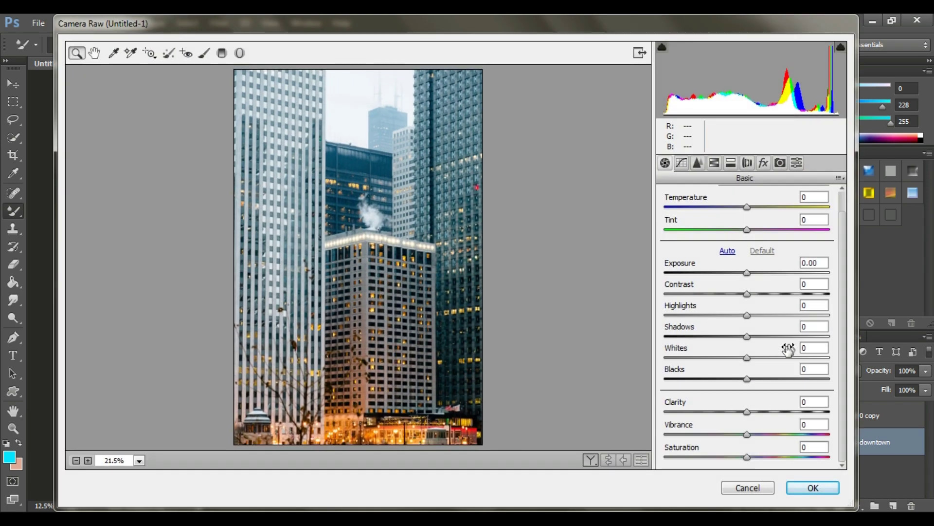
left_click_drag(741, 453, 664, 457)
left_click_drag(746, 435, 613, 437)
left_click_drag(753, 410, 784, 411)
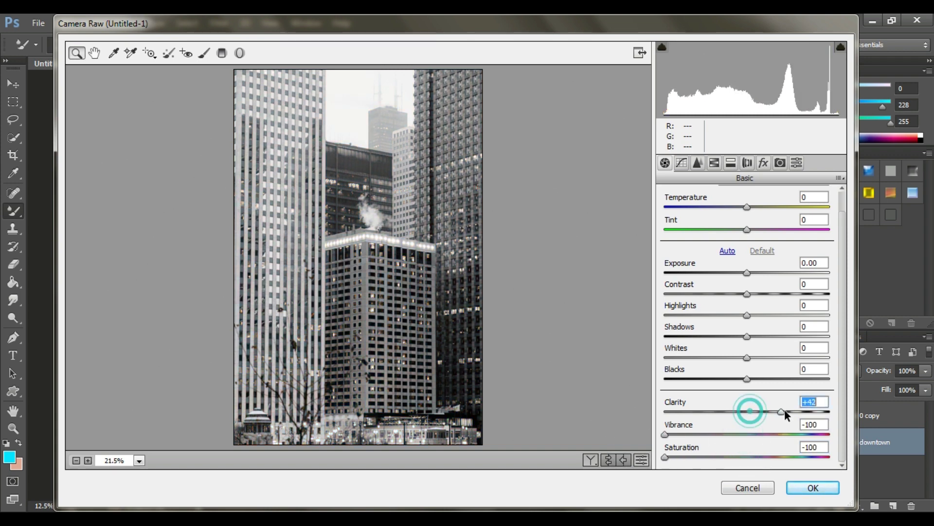
Set Whites to -100, Shadows to +50 and Blacks to -33, and apply the Camera Raw filter to the city layer
left_click_drag(747, 358, 659, 355)
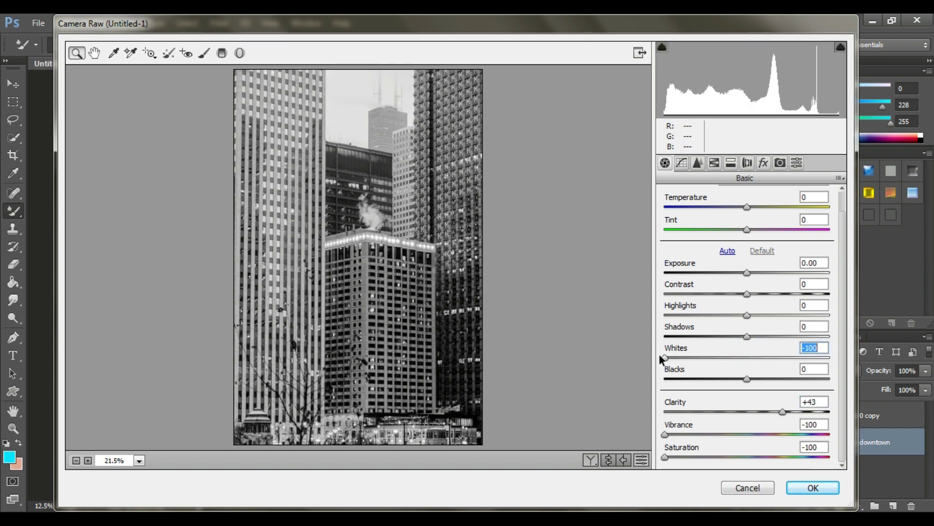
left_click_drag(747, 336, 786, 336)
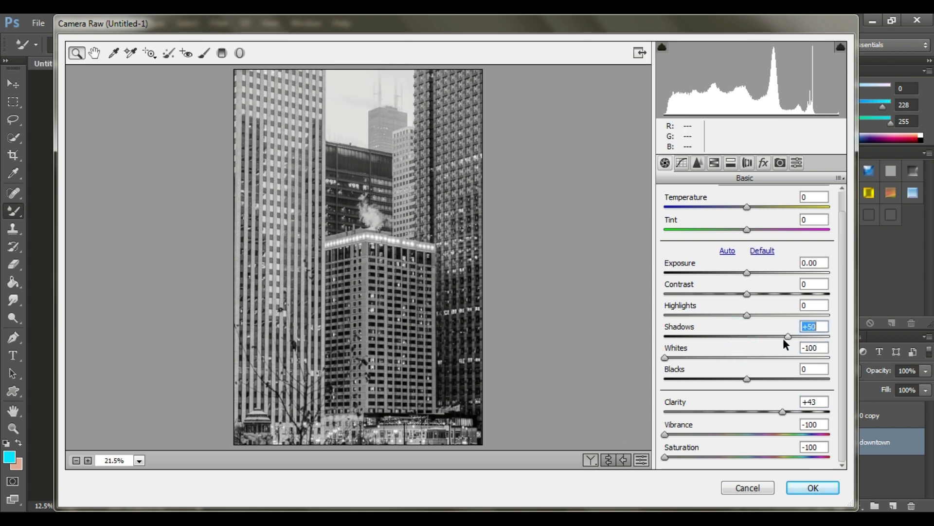
left_click_drag(751, 379, 718, 377)
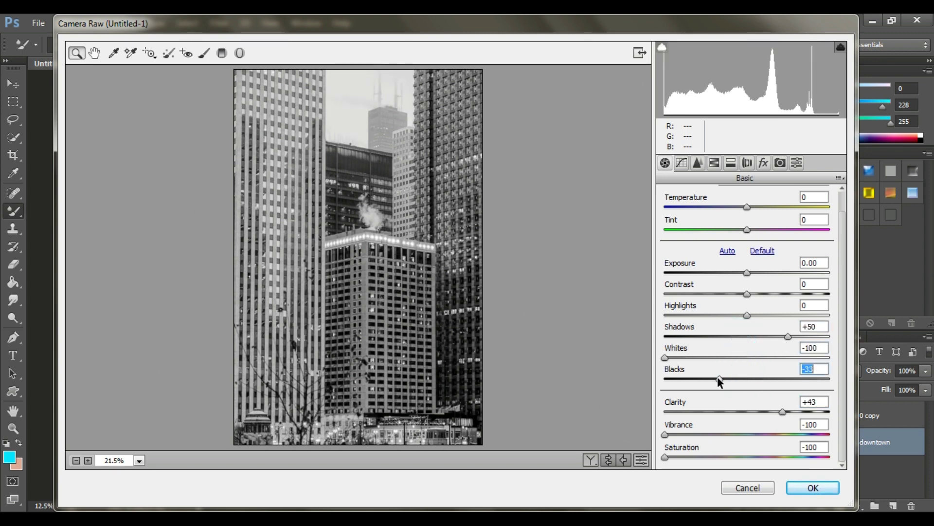
left_click(820, 488)
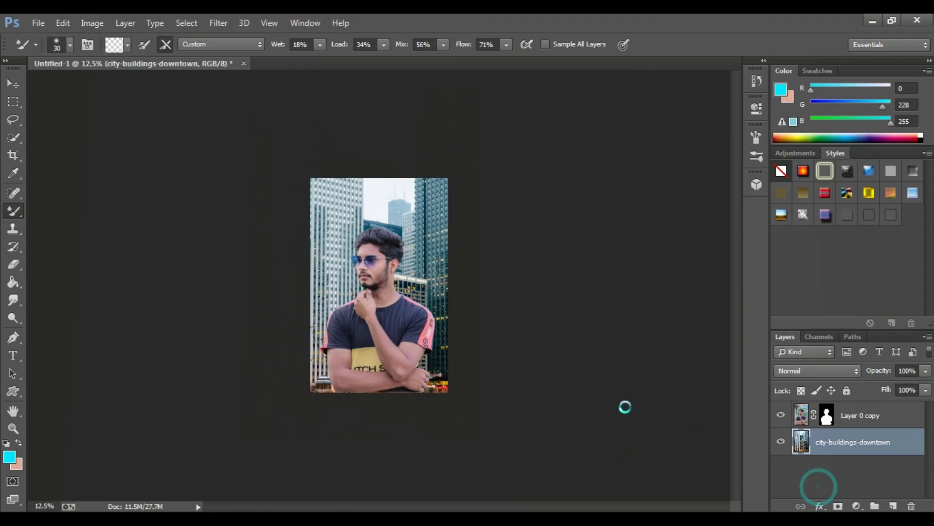
Apply a light Gaussian Blur to the city-buildings-downtown layer so the buildings stay recognizable behind the man
left_click(403, 227)
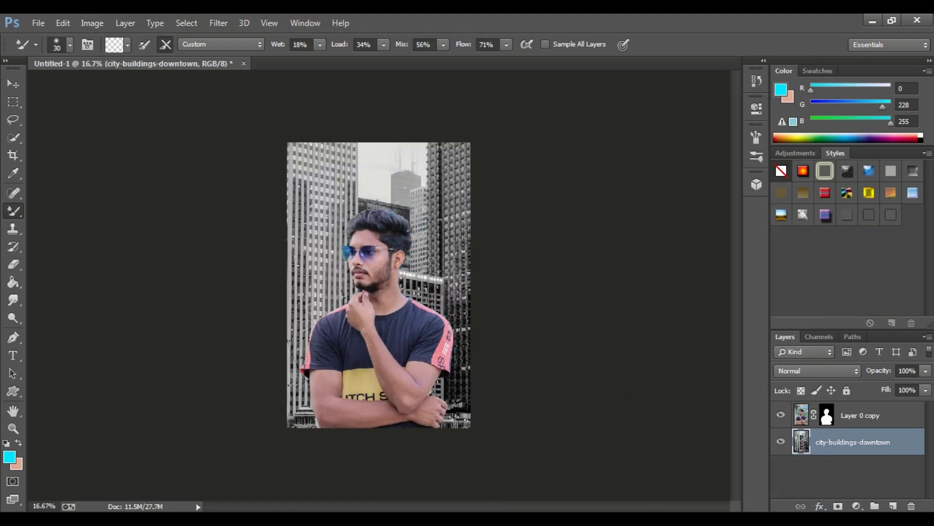
scroll(375, 236, "up", 1)
scroll(375, 237, "down", 1)
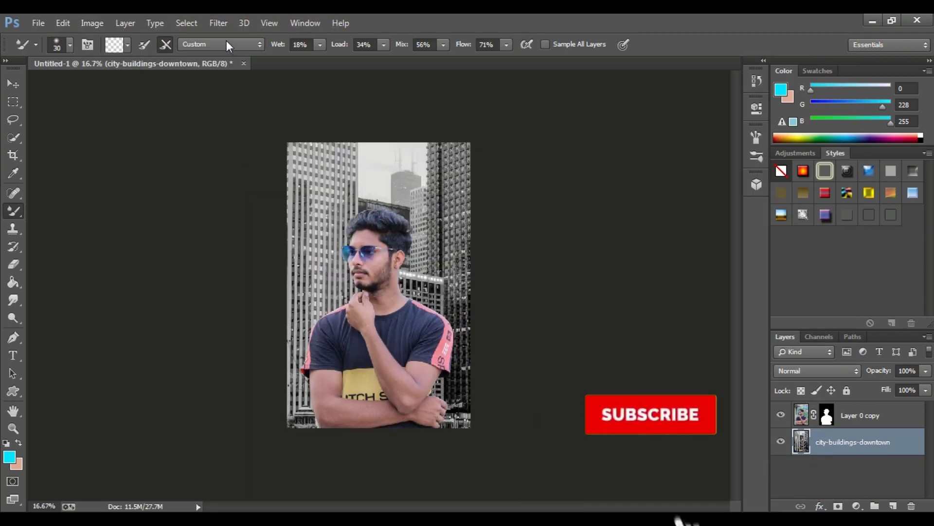
left_click(218, 23)
mouse_move(232, 188)
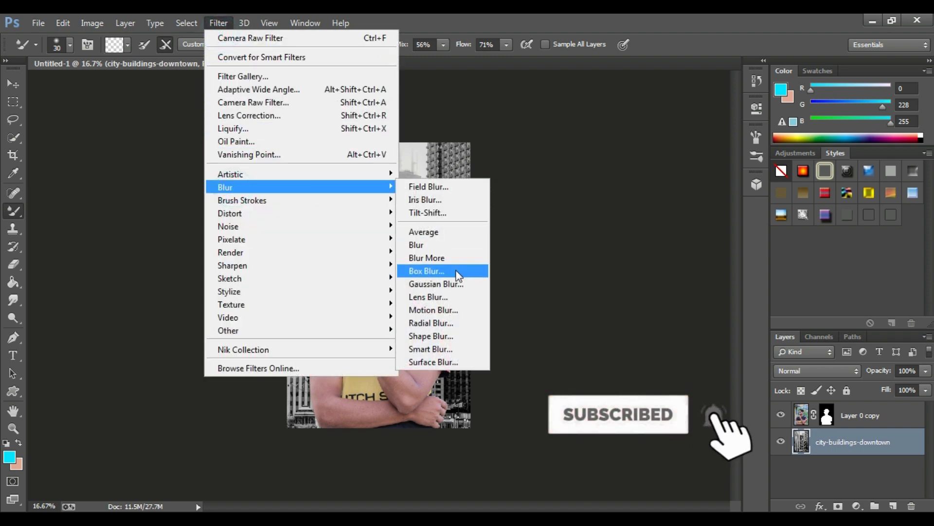
left_click(438, 284)
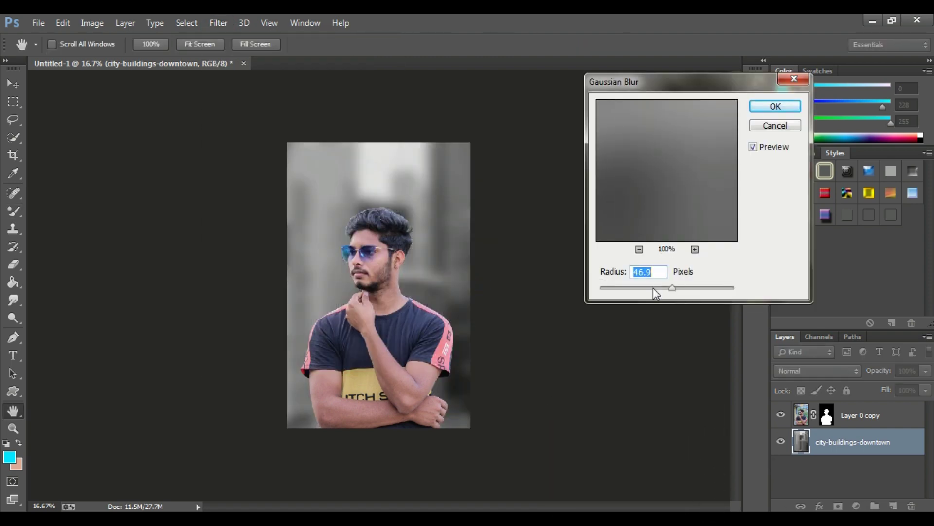
left_click(654, 288)
left_click(643, 288)
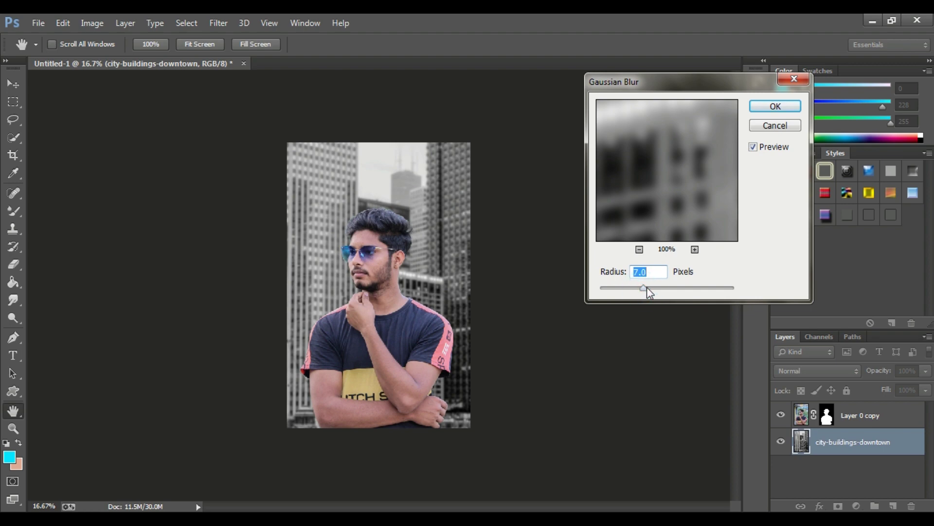
left_click(650, 287)
left_click(769, 111)
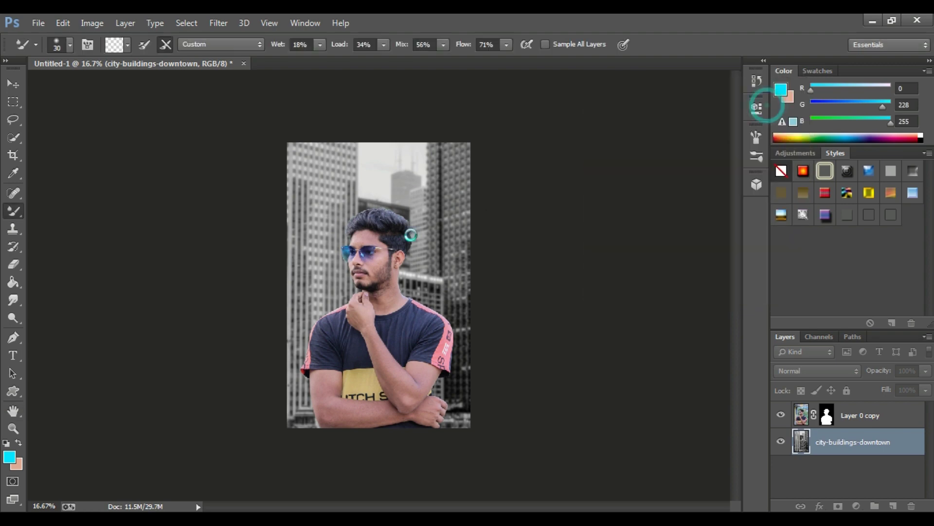
Apply the layer mask of Layer 0 copy permanently to the man's cutout
key("ctrl+minus")
left_click(408, 210, "ctrl")
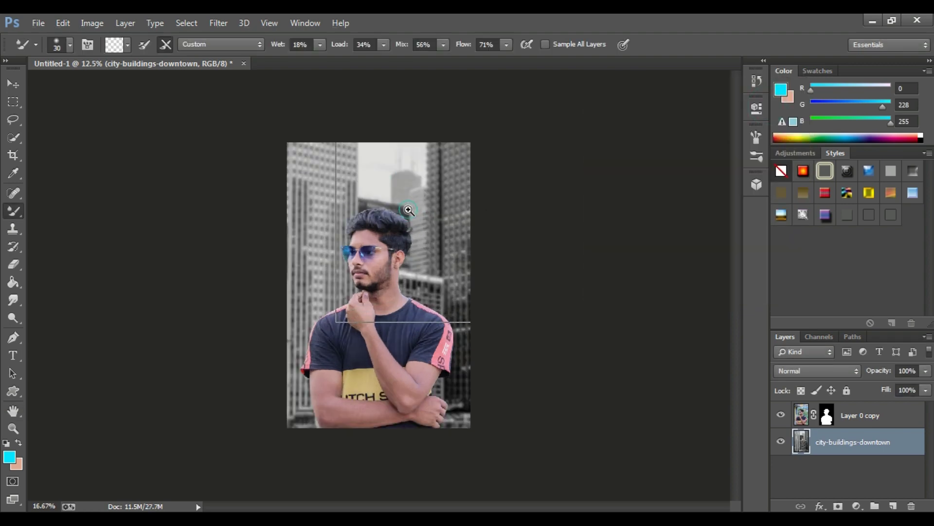
left_click(409, 211, "ctrl")
key("ctrl+minus")
left_click(852, 413)
left_click(825, 415)
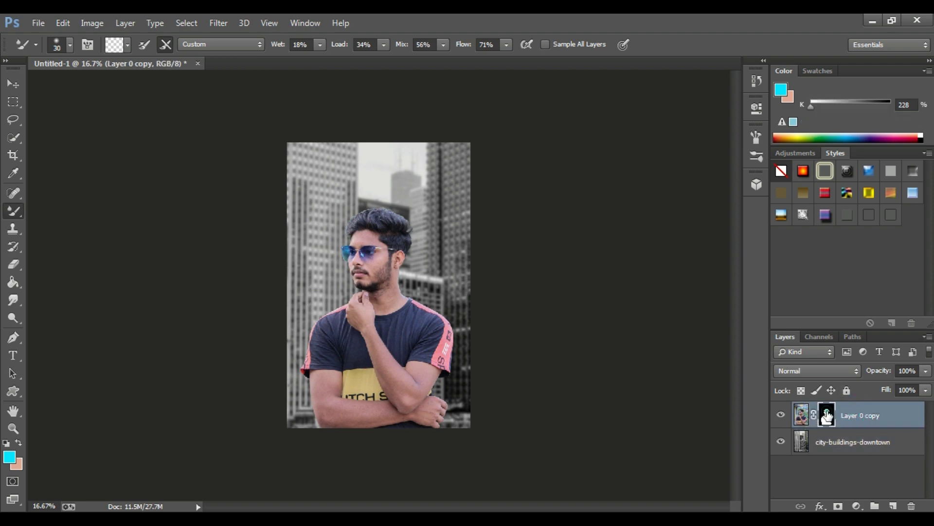
right_click(826, 415)
left_click(818, 311)
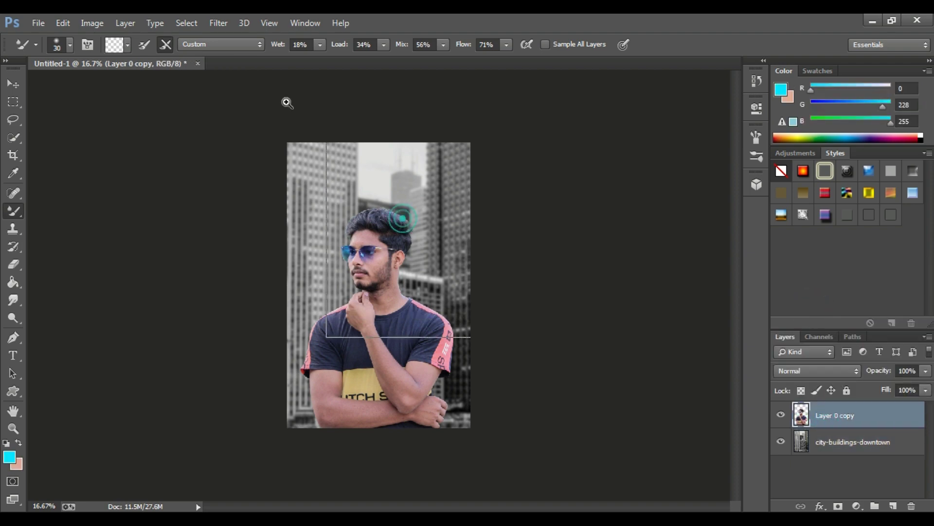
Open the Camera Raw filter on Layer 0 copy and set the HSL saturation of Yellows and Blues to -100 and Oranges to -5
key("ctrl+plus")
key("ctrl+minus")
left_click(218, 22)
left_click(238, 101)
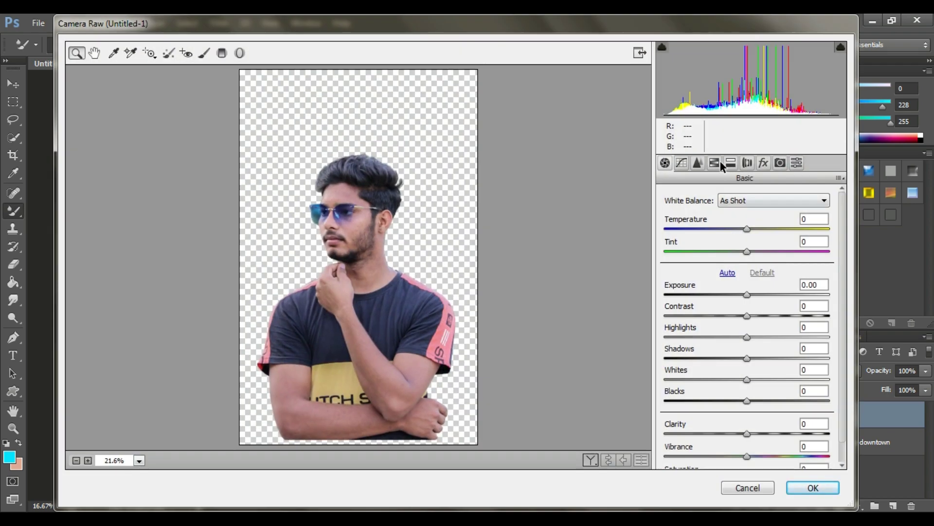
left_click(721, 162)
left_click_drag(751, 306, 624, 299)
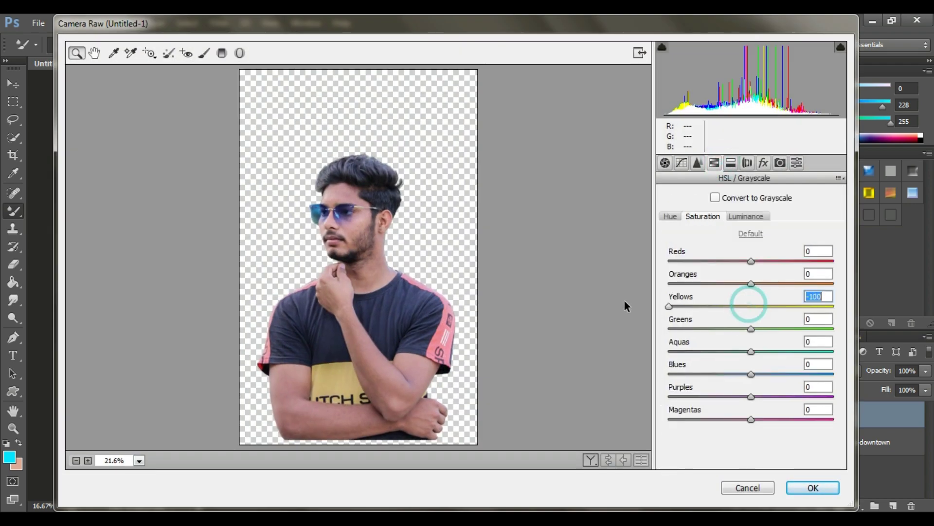
left_click_drag(751, 375, 596, 373)
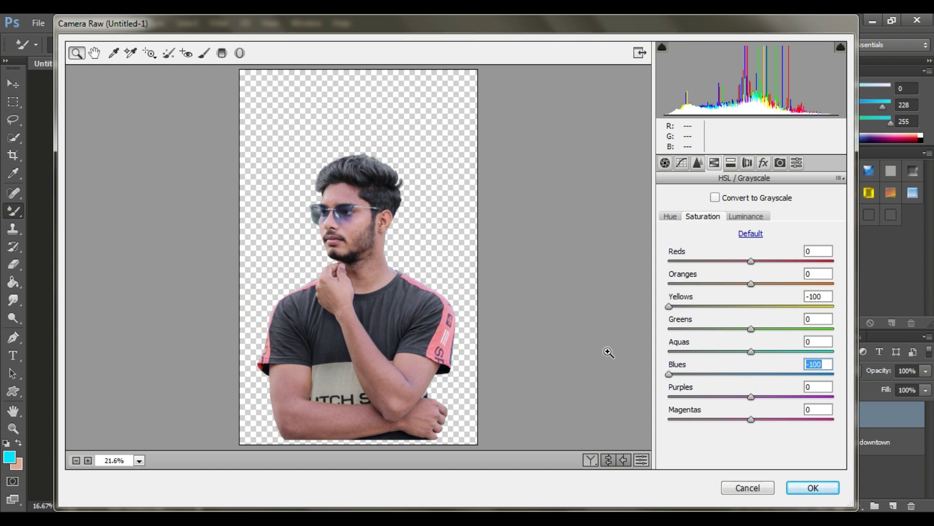
left_click(750, 285)
Set the luminance of Oranges to +13 and Reds to +17, raise the Reds saturation, and apply the Camera Raw filter
left_click(747, 216)
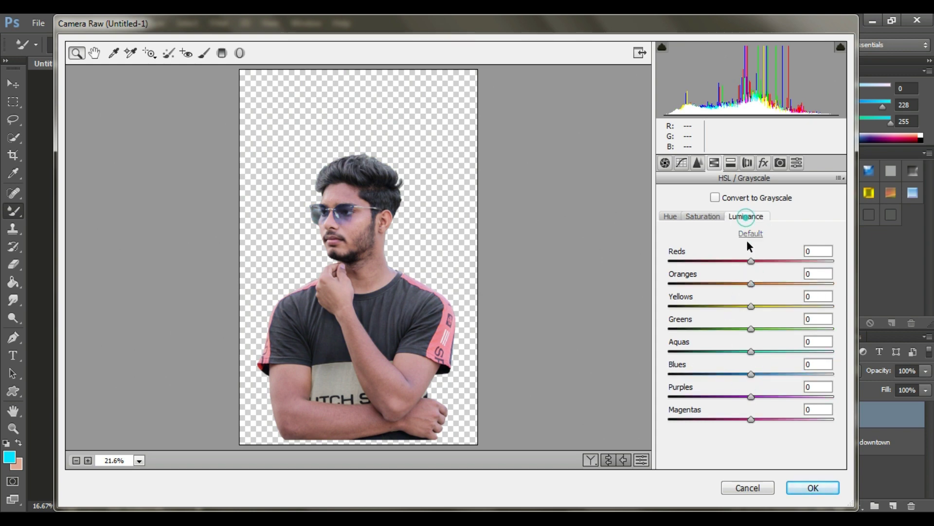
left_click_drag(752, 284, 764, 264)
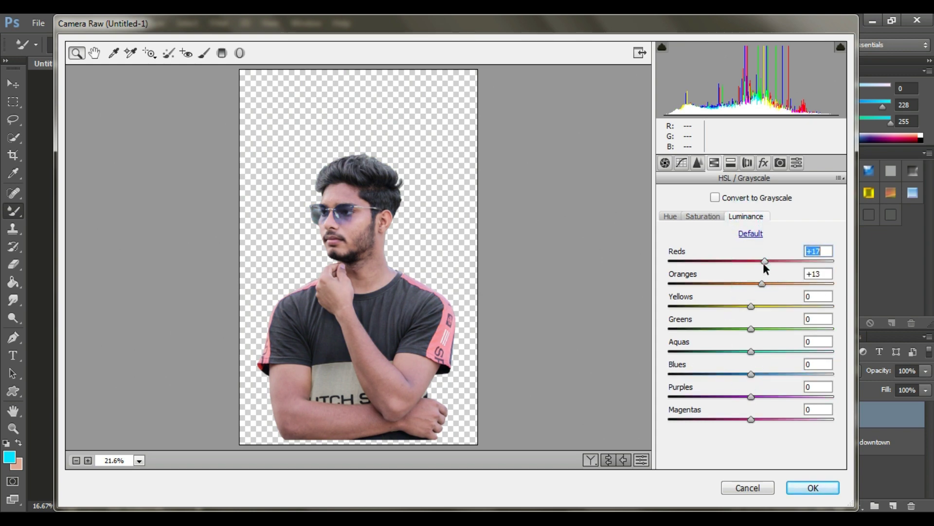
left_click(704, 216)
left_click_drag(755, 260, 742, 260)
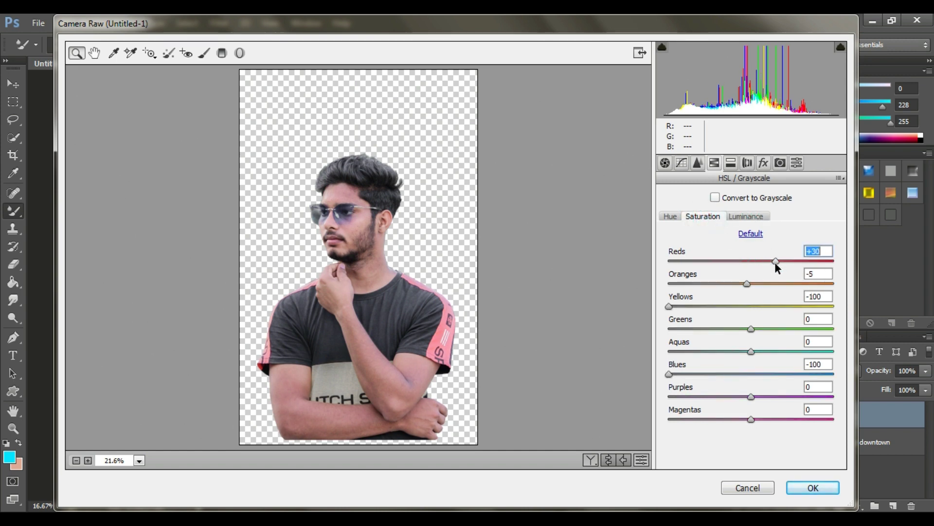
mouse_move(775, 262)
left_mouse_down()
mouse_move(748, 258)
mouse_move(771, 262)
left_mouse_up()
left_click(806, 486)
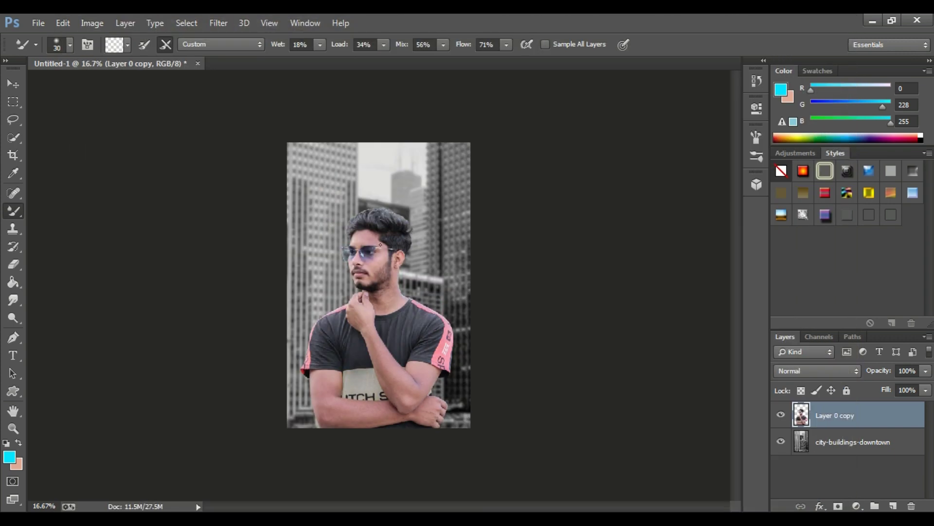
Open the Liquify filter on Layer 0 copy and set the brush size to 175 for reshaping the hair
scroll(370, 220, "down", 1)
scroll(372, 205, "up", 2)
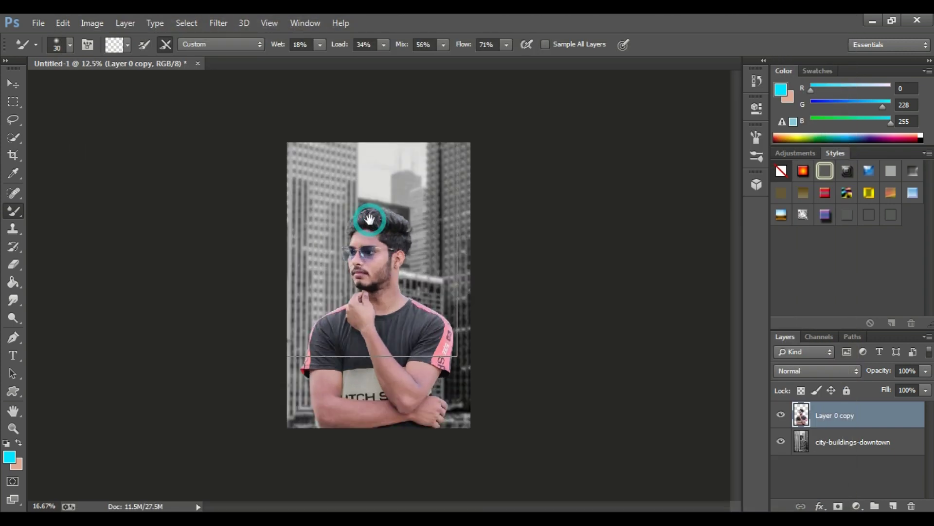
scroll(377, 151, "down", 1)
scroll(377, 151, "up", 3)
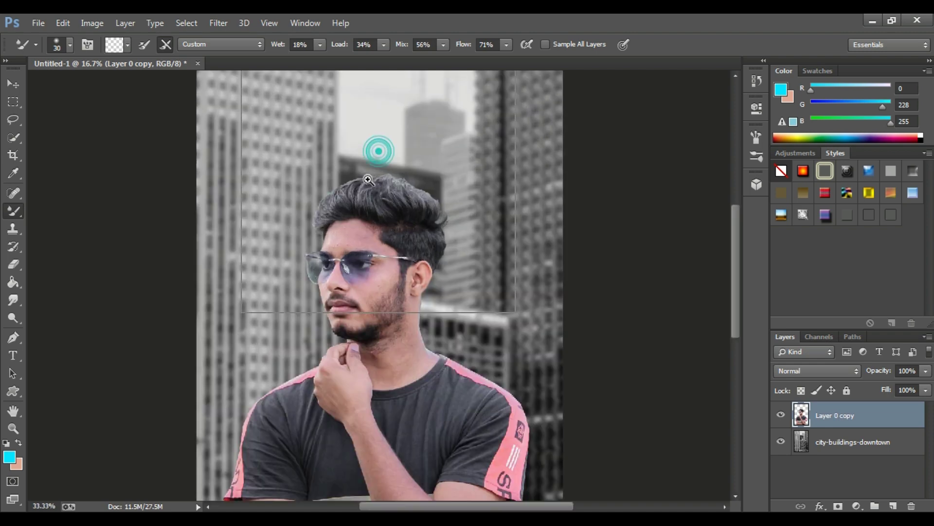
scroll(427, 187, "up", 1)
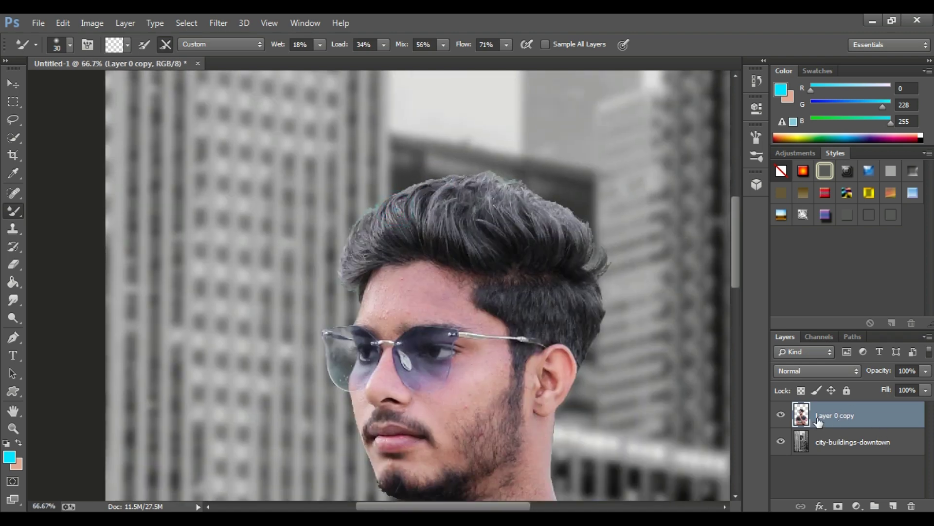
left_click(227, 24)
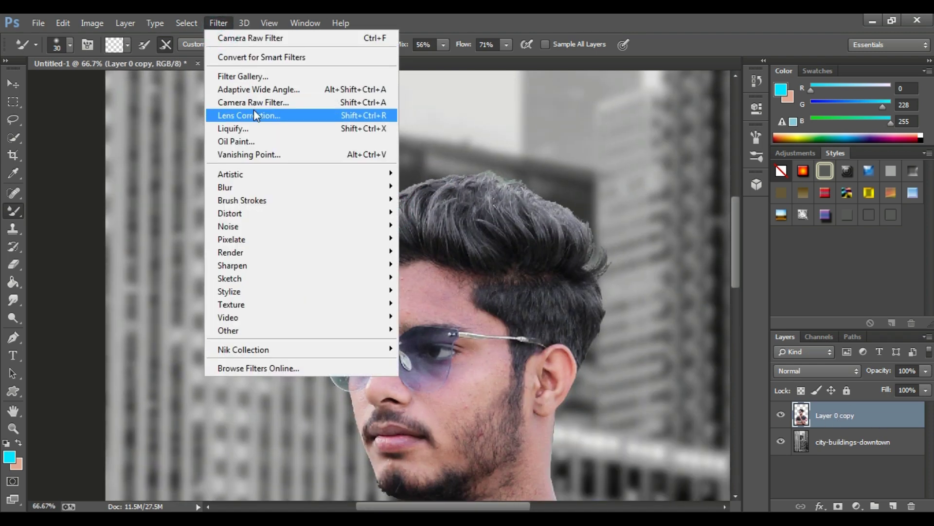
left_click(253, 129)
left_click(403, 159, "ctrl")
left_click(381, 200, "ctrl")
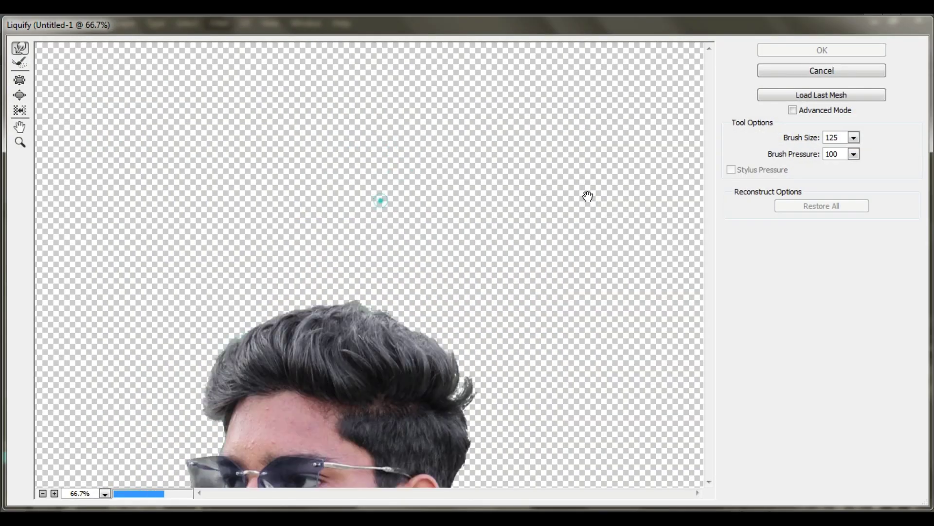
left_click_drag(375, 303, 441, 161)
left_click(440, 201, "ctrl")
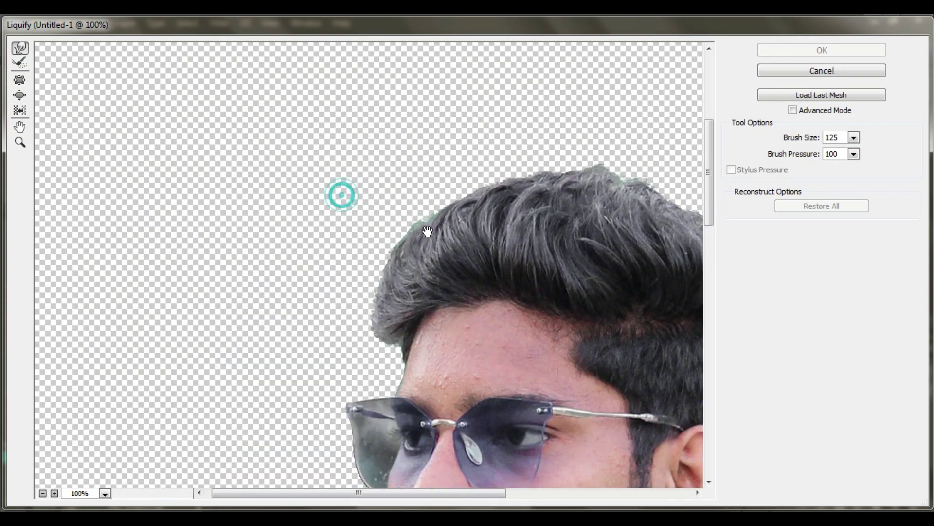
key("bracketright")
key("bracketright")
Push the man's hair outline outward along the top, front and back for a fuller, smoother shape, and apply the Liquify filter
left_click_drag(413, 233, 428, 208)
mouse_move(430, 205)
left_mouse_down()
mouse_move(436, 189)
mouse_move(476, 174)
mouse_move(386, 209)
mouse_move(431, 188)
left_mouse_up()
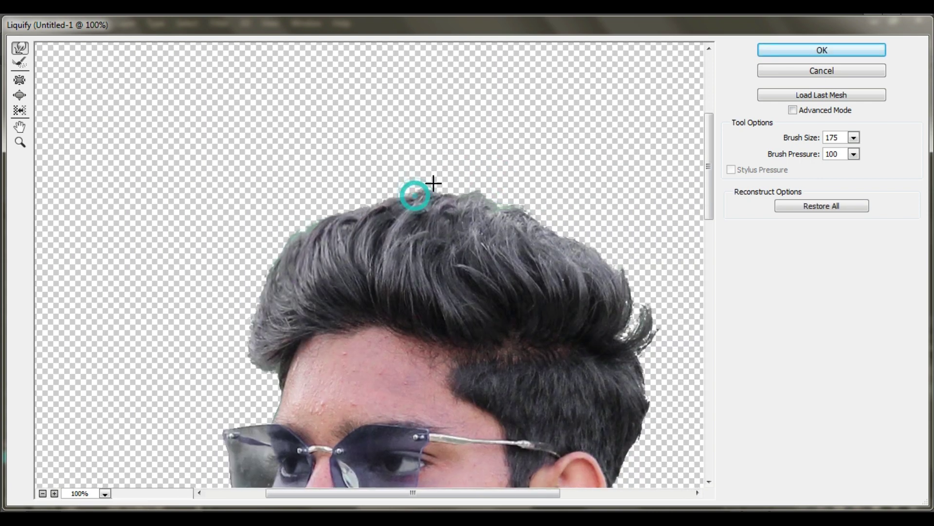
mouse_move(571, 231)
left_mouse_down()
mouse_move(576, 222)
mouse_move(602, 232)
left_mouse_up()
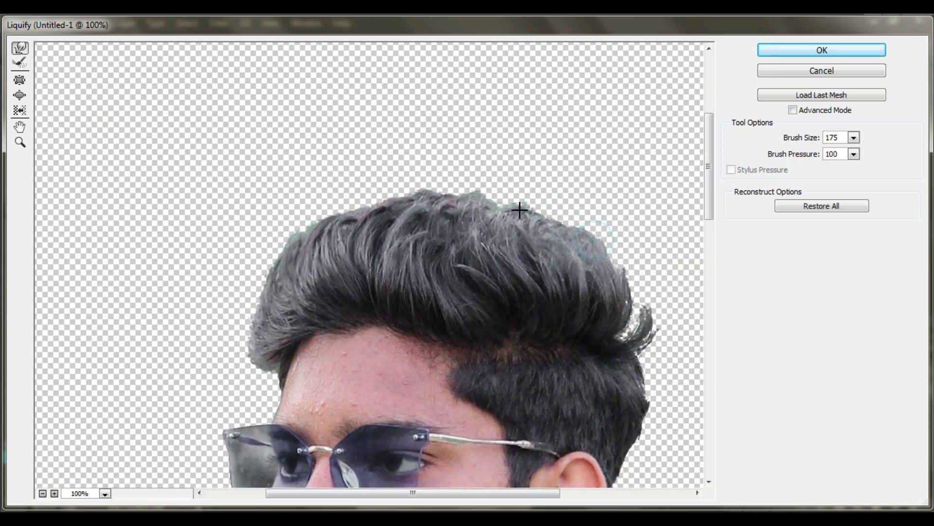
left_click_drag(507, 211, 600, 237)
mouse_move(394, 258)
left_mouse_down()
mouse_move(388, 250)
mouse_move(425, 225)
left_mouse_up()
mouse_move(472, 228)
left_mouse_down()
mouse_move(474, 219)
mouse_move(519, 209)
left_mouse_up()
left_click_drag(473, 231, 476, 222)
left_click_drag(482, 253, 526, 195)
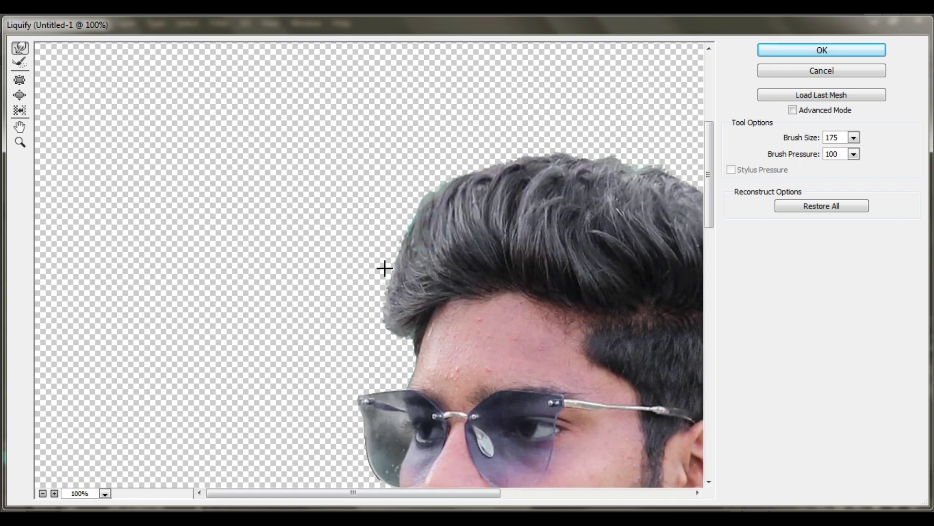
left_click_drag(384, 269, 383, 263)
left_click_drag(402, 221, 397, 215)
left_click_drag(430, 194, 426, 188)
scroll(402, 219, "down", 3)
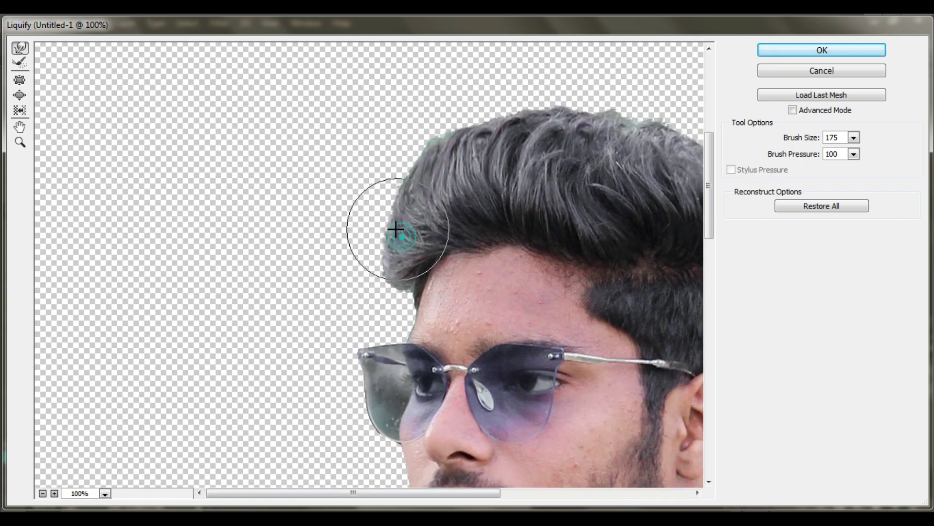
mouse_move(396, 229)
left_mouse_down()
mouse_move(374, 276)
mouse_move(244, 277)
left_mouse_up()
left_click_drag(413, 265, 286, 287)
left_click_drag(471, 233, 478, 264)
left_click_drag(421, 258, 464, 299)
left_click_drag(441, 259, 426, 248)
mouse_move(415, 263)
left_mouse_down()
mouse_move(384, 244)
mouse_move(353, 250)
left_mouse_up()
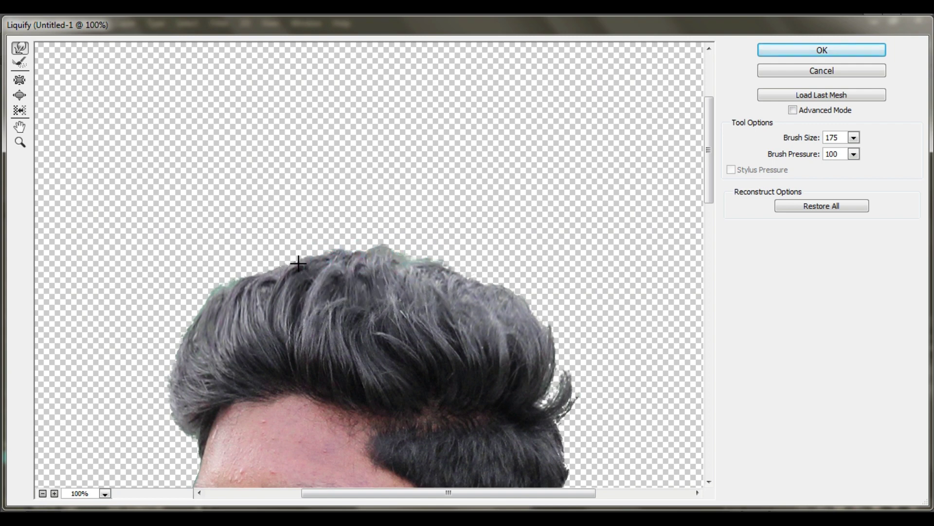
left_click_drag(298, 264, 293, 259)
mouse_move(276, 273)
left_mouse_down()
mouse_move(256, 287)
mouse_move(229, 291)
left_mouse_up()
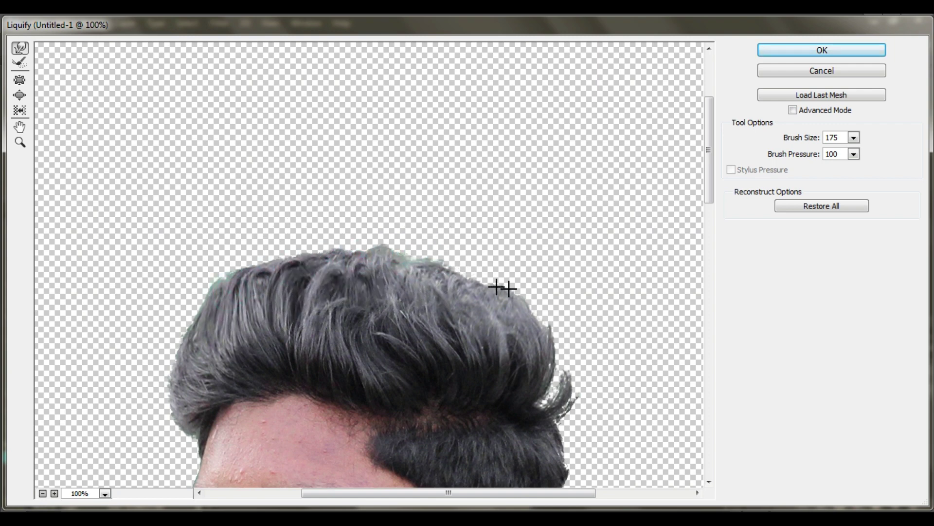
left_click_drag(470, 283, 477, 273)
left_click_drag(588, 375, 599, 377)
left_click_drag(325, 363, 533, 327)
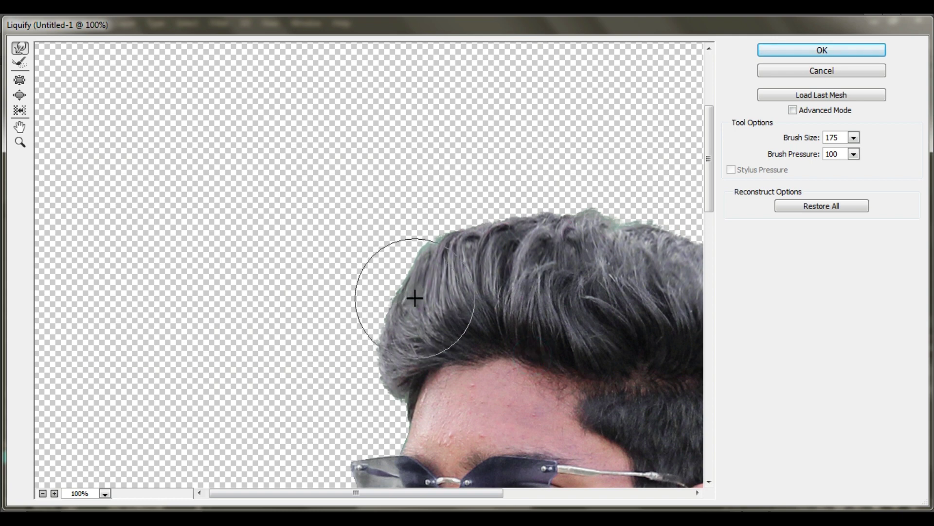
left_click_drag(414, 298, 399, 286)
left_click_drag(419, 234, 422, 233)
left_click_drag(403, 278, 428, 237)
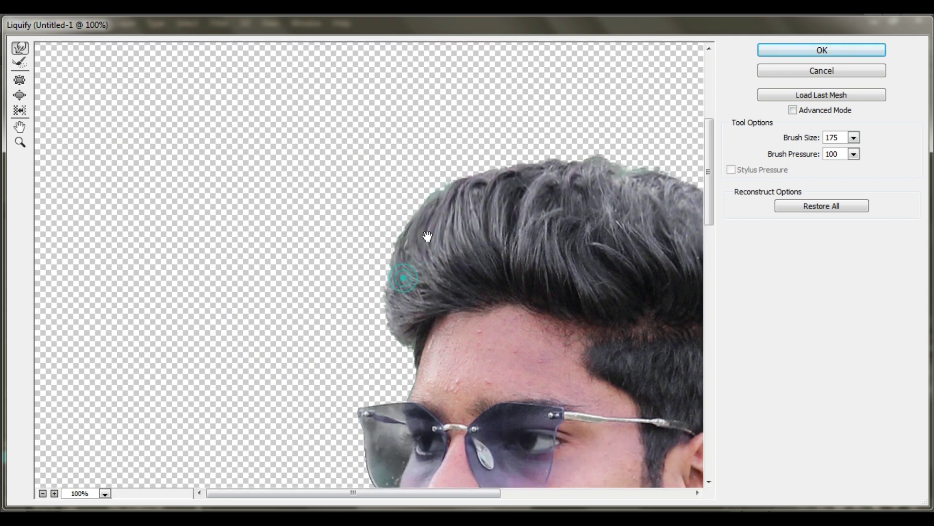
left_click(410, 240, "alt")
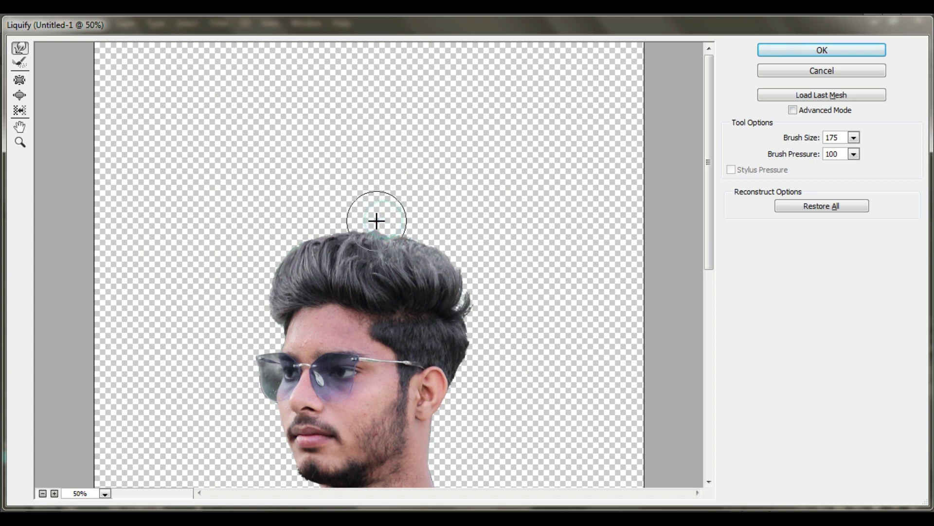
left_click(816, 50)
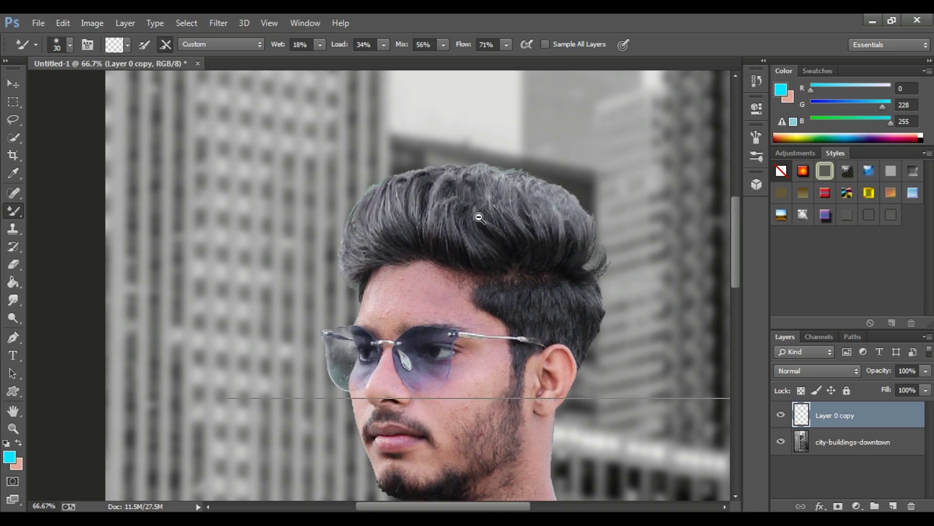
Open the Camera Raw filter on the city-buildings-downtown layer and set Shadows to -20 and Blacks to -24
left_click(477, 216, "alt")
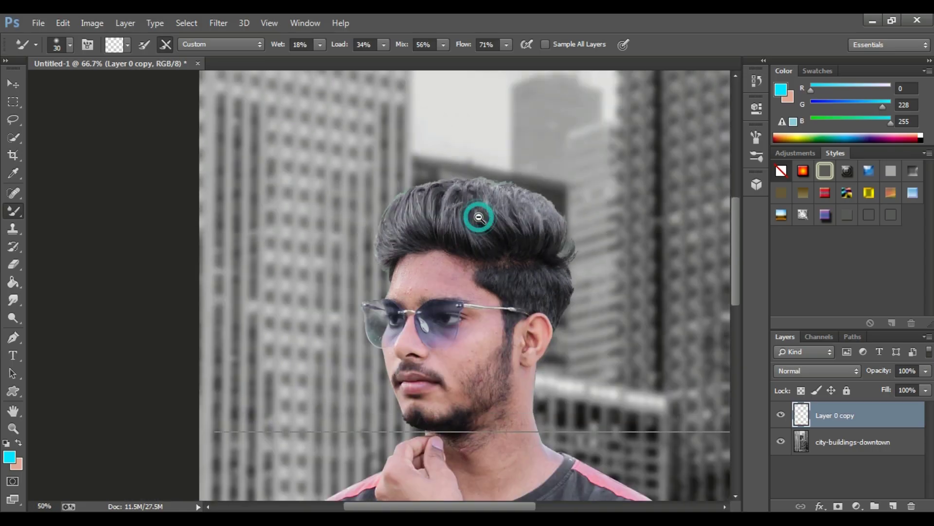
left_click(478, 217, "alt")
left_click(478, 217, "alt")
left_click(479, 217, "alt")
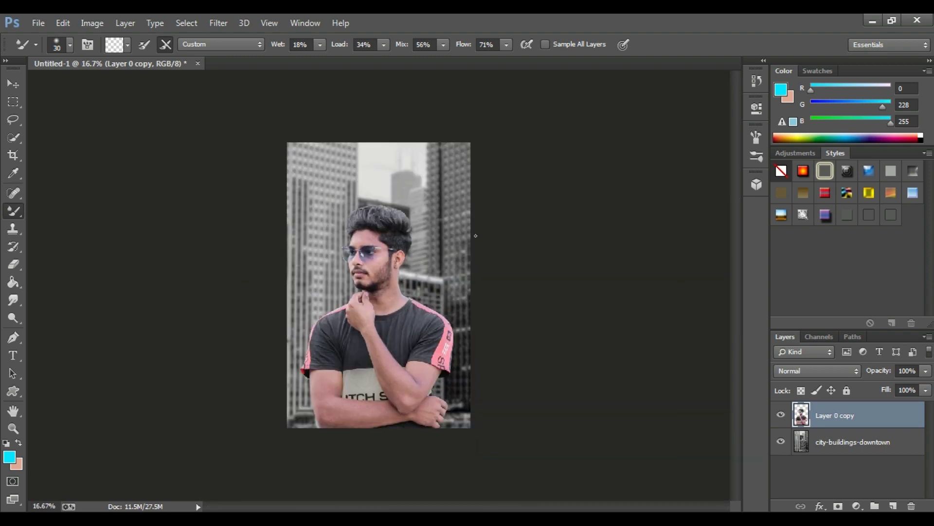
left_click(402, 223)
left_click(402, 222, "alt")
left_click(853, 445)
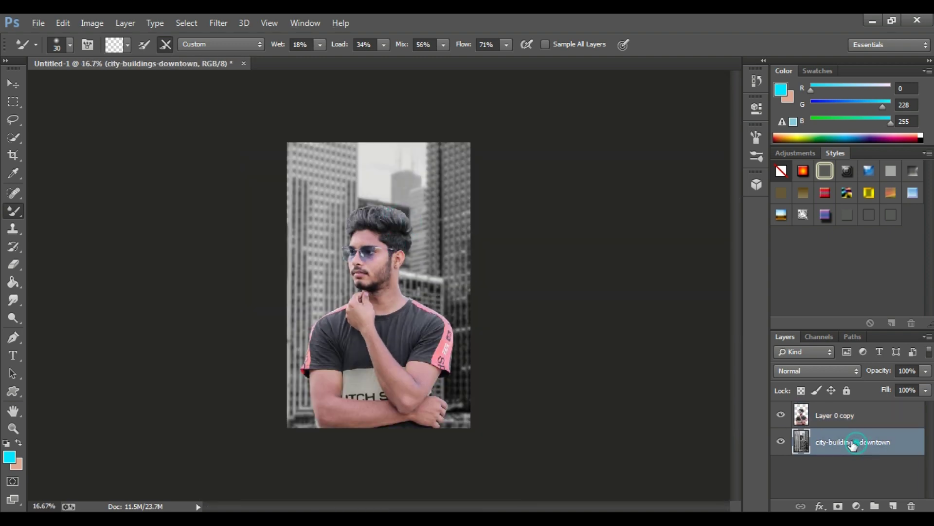
left_click(219, 23)
left_click(243, 99)
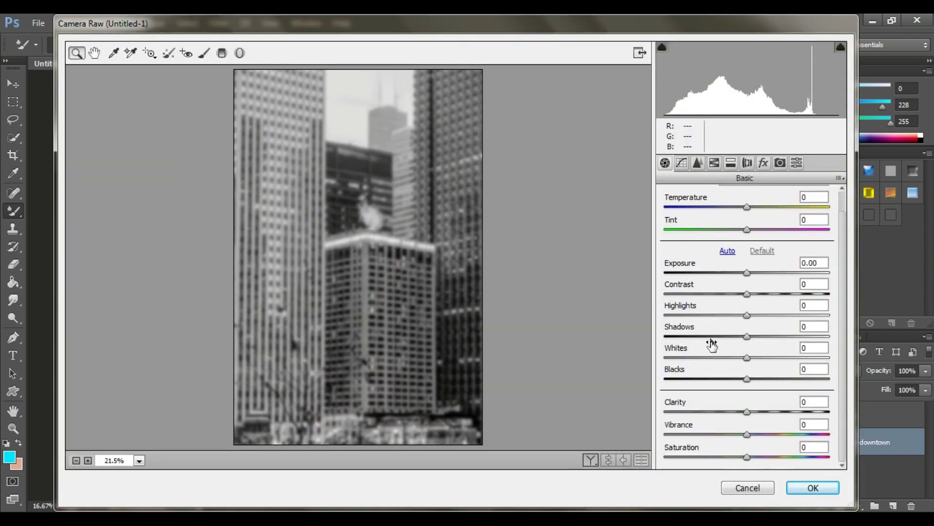
left_click_drag(742, 334, 725, 335)
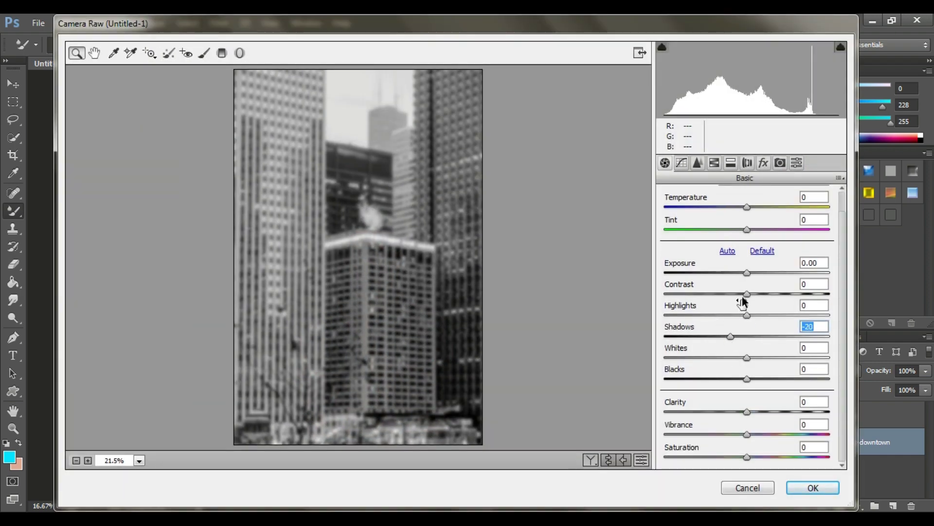
left_click_drag(747, 378, 726, 379)
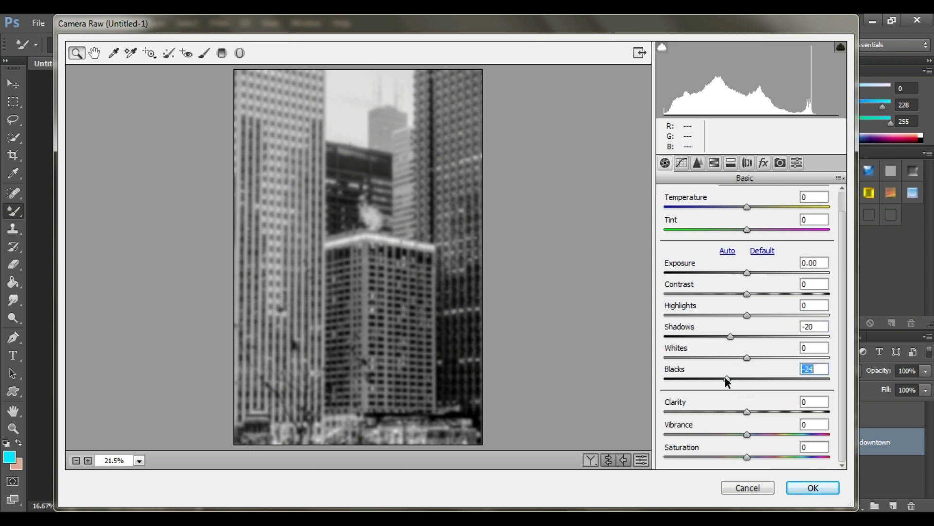
Set the background's post-crop vignetting amount to -47 and apply the Camera Raw filter
left_click(764, 163)
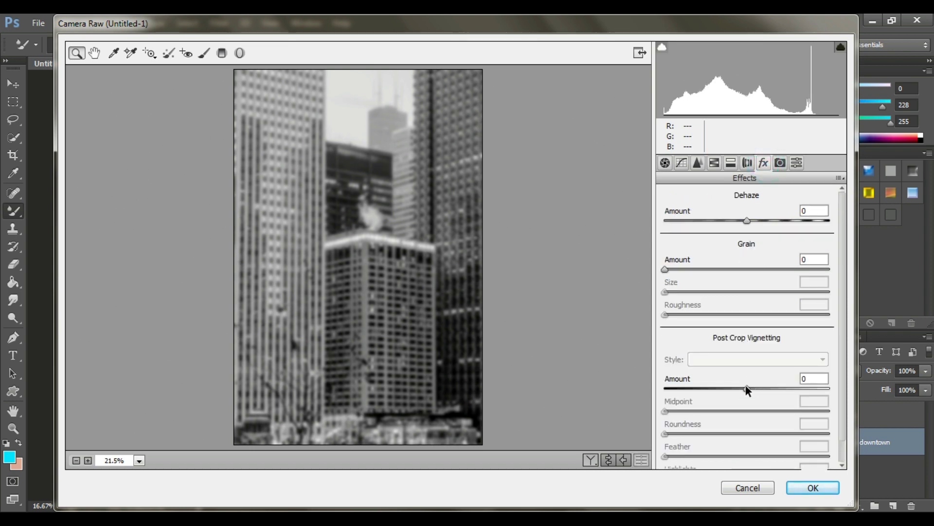
left_click_drag(747, 388, 706, 386)
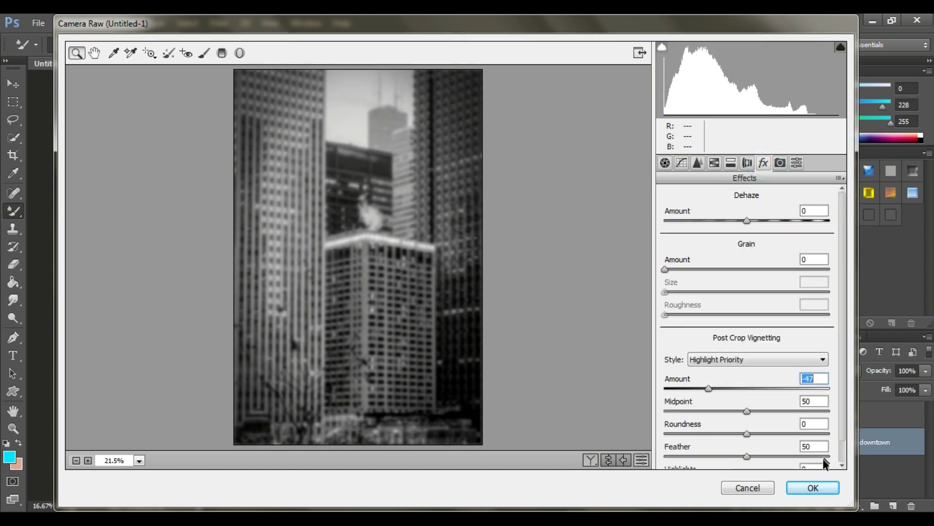
left_click(813, 487)
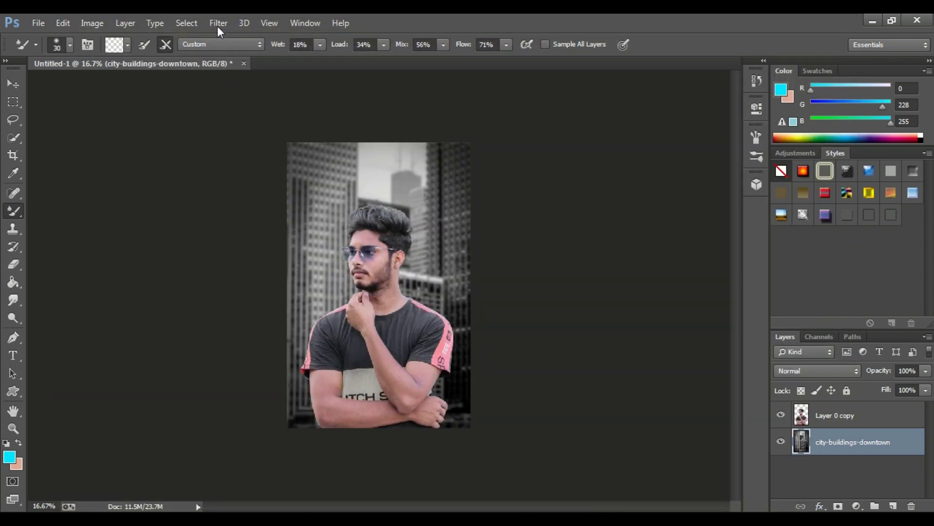
Apply a Gaussian Blur with a radius of 18.2 pixels to the city-buildings-downtown layer
left_click(217, 23)
mouse_move(243, 187)
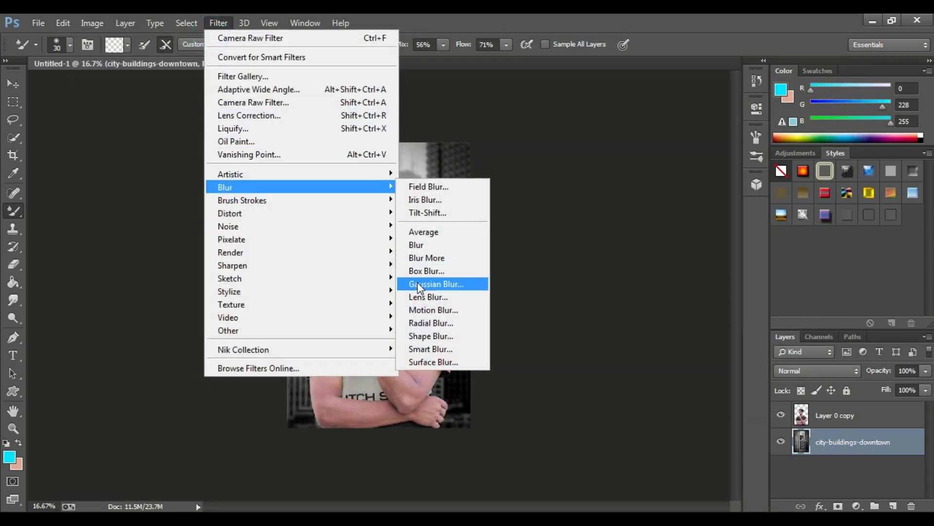
left_click(420, 286)
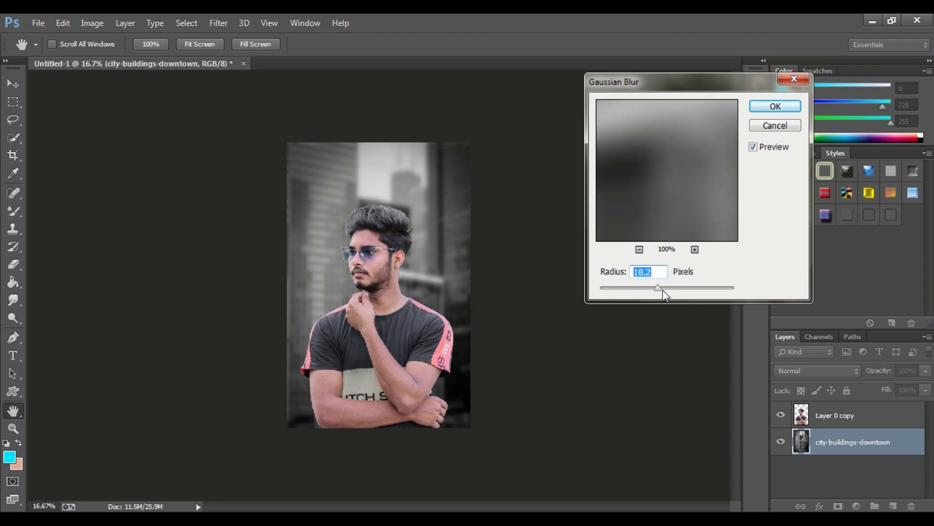
left_click(767, 109)
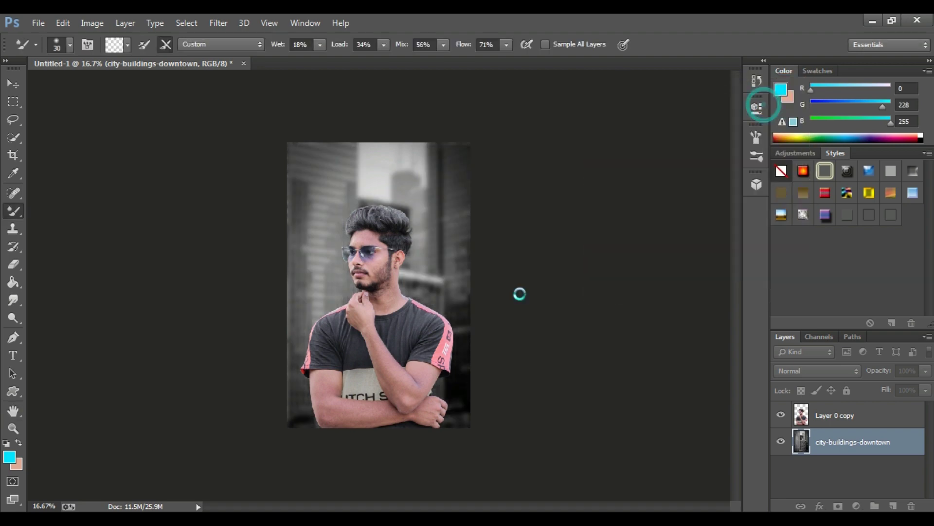
Examine at several zoom levels how the man blends with the blurred background
left_click(393, 221, "alt")
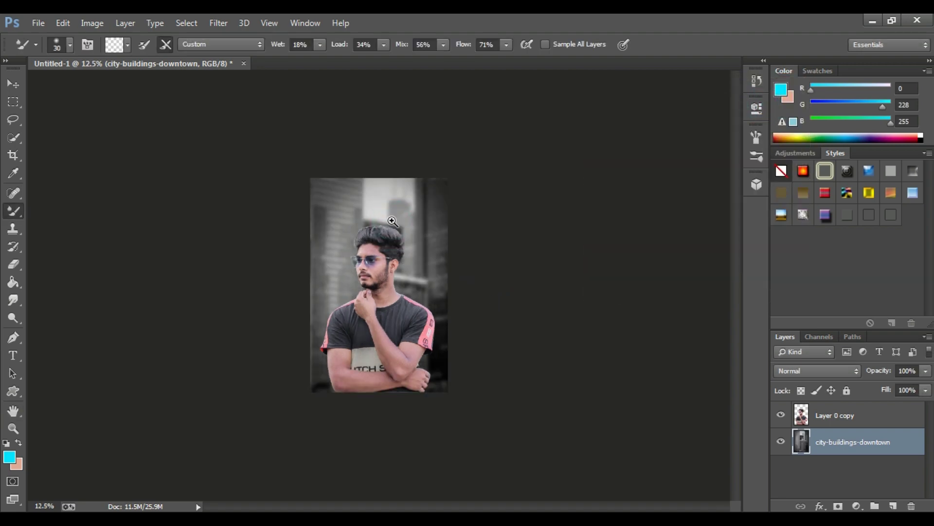
left_click(392, 221, "ctrl")
left_click(393, 221, "ctrl")
left_click(392, 221, "alt")
left_click(392, 222, "ctrl")
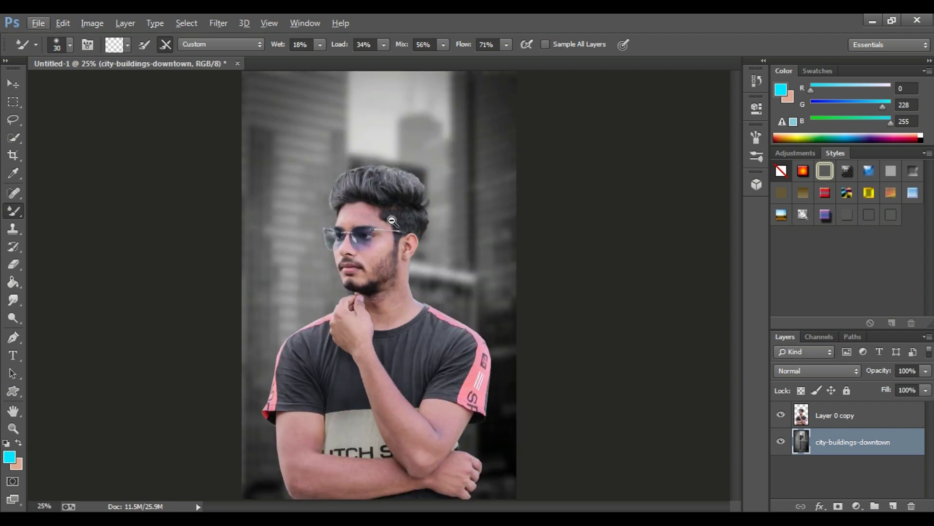
left_click(393, 221, "ctrl")
left_click(393, 221, "alt")
left_click(392, 221, "alt")
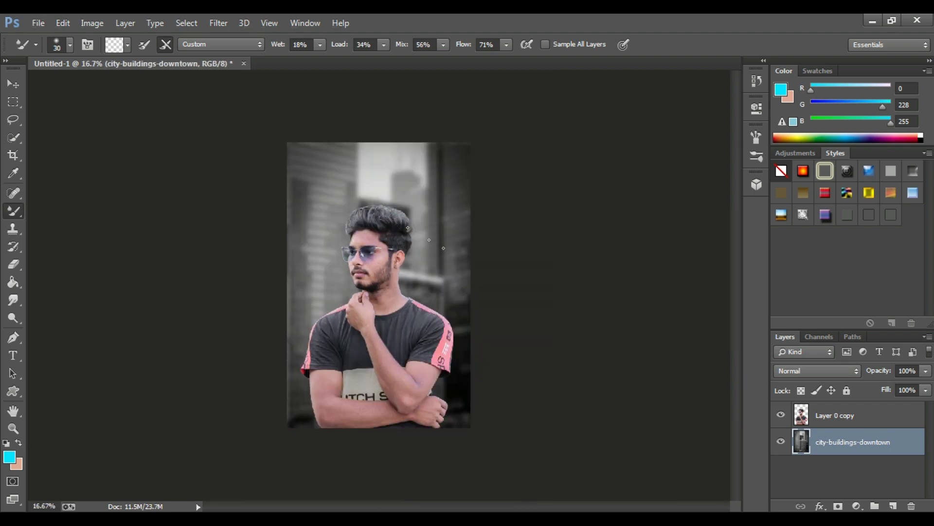
Merge Layer 0 copy and the city-buildings-downtown layer into one layer
left_click(838, 415, "shift")
right_click(835, 413)
left_click(586, 404)
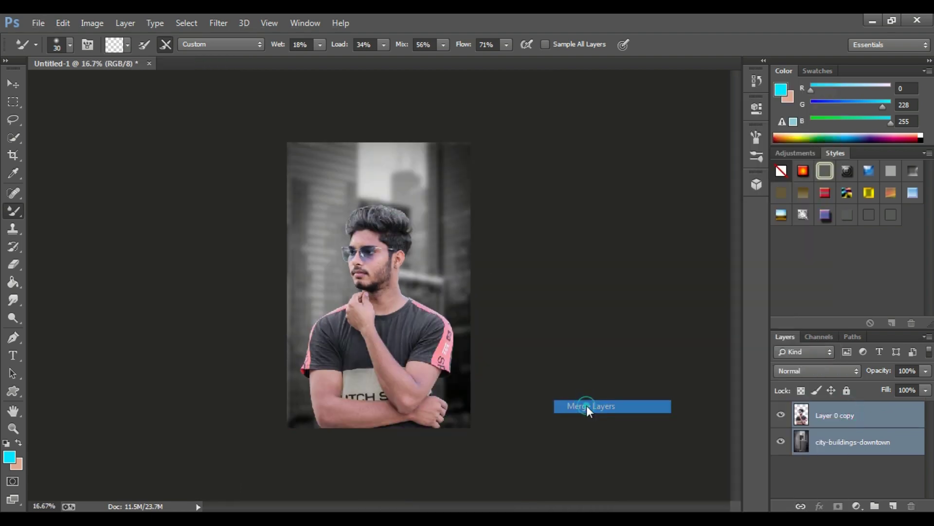
Open the Camera Raw filter on the merged layer and set Blacks to -25, Whites to -100 and Highlights to -100
left_click(219, 22)
left_click(235, 97)
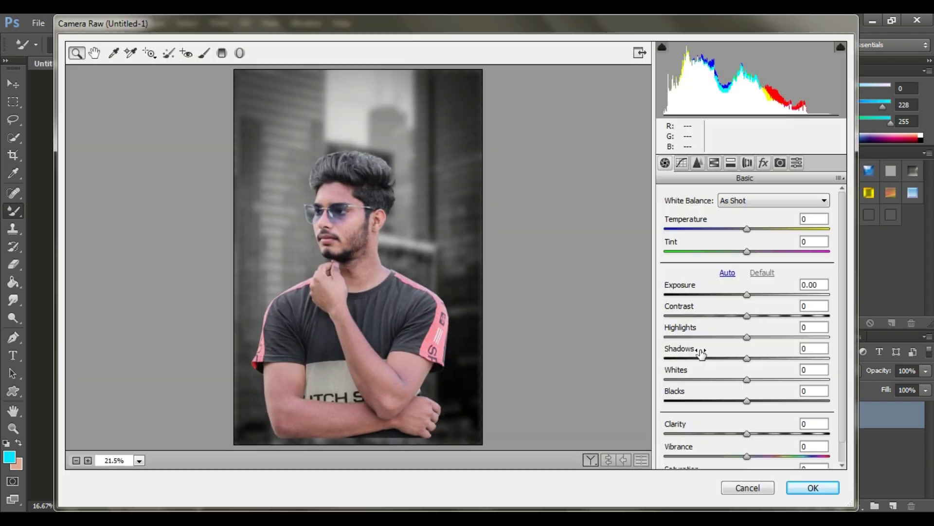
scroll(742, 376, "down", 1)
left_click_drag(745, 381, 725, 384)
left_click_drag(747, 336, 634, 357)
left_click_drag(732, 315, 603, 319)
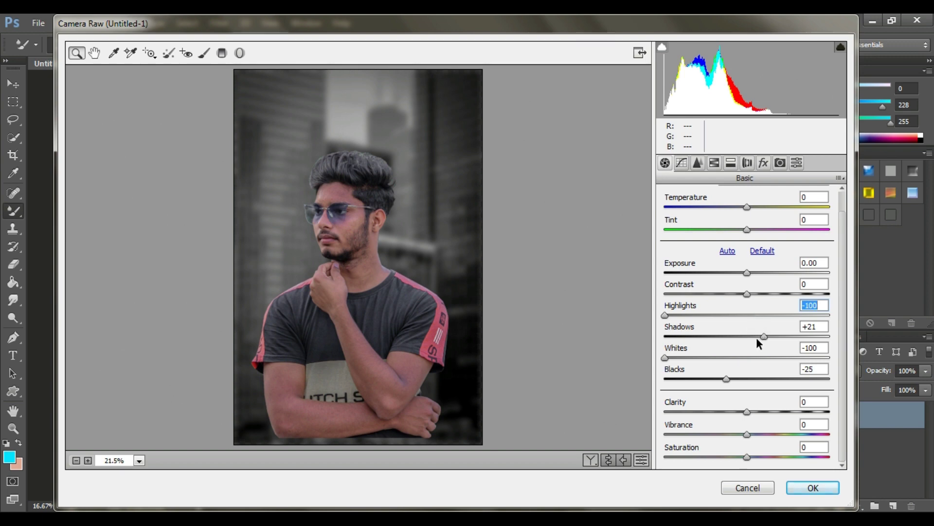
Set Shadows to +53, Contrast to +15 and Clarity to +23 for the merged image
left_click_drag(763, 337, 790, 337)
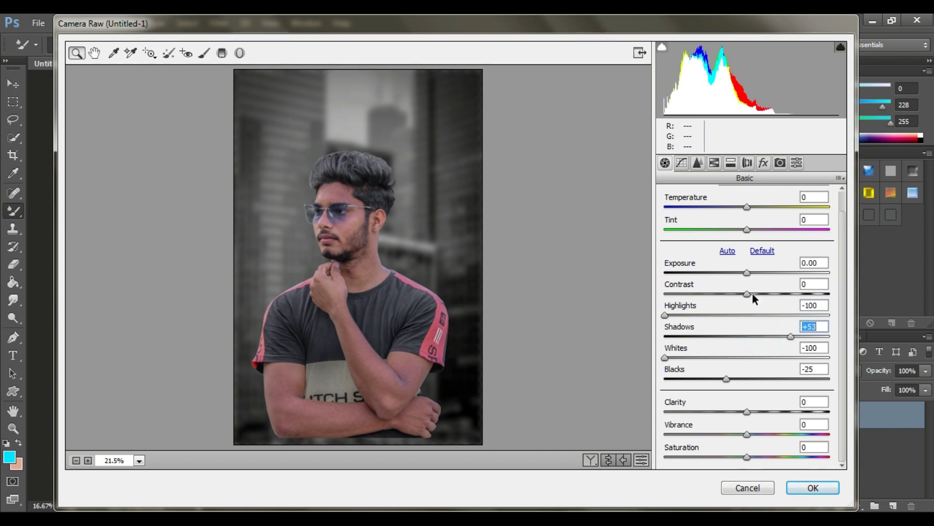
left_click_drag(752, 294, 764, 294)
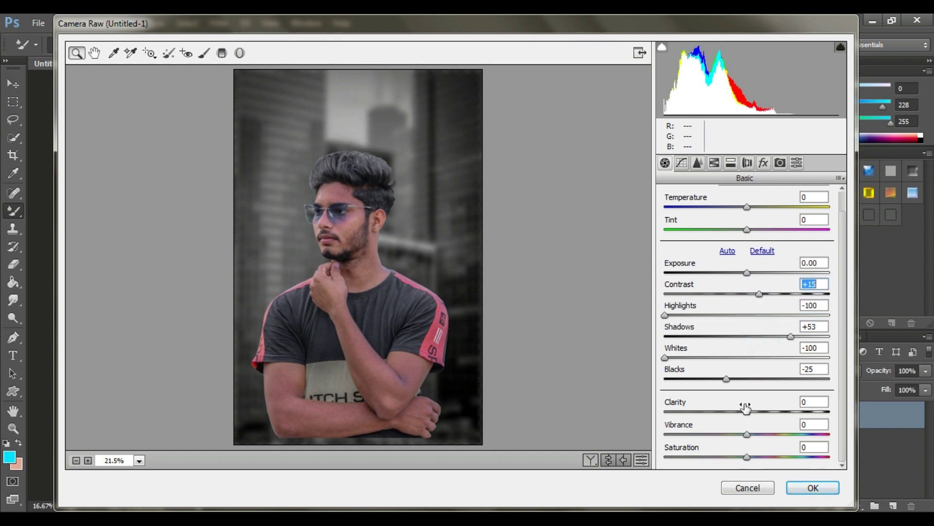
left_click_drag(746, 409, 767, 413)
Adjust the HSL saturation of Oranges and set the luminance of Reds to +19 and Oranges to +17
left_click(714, 164)
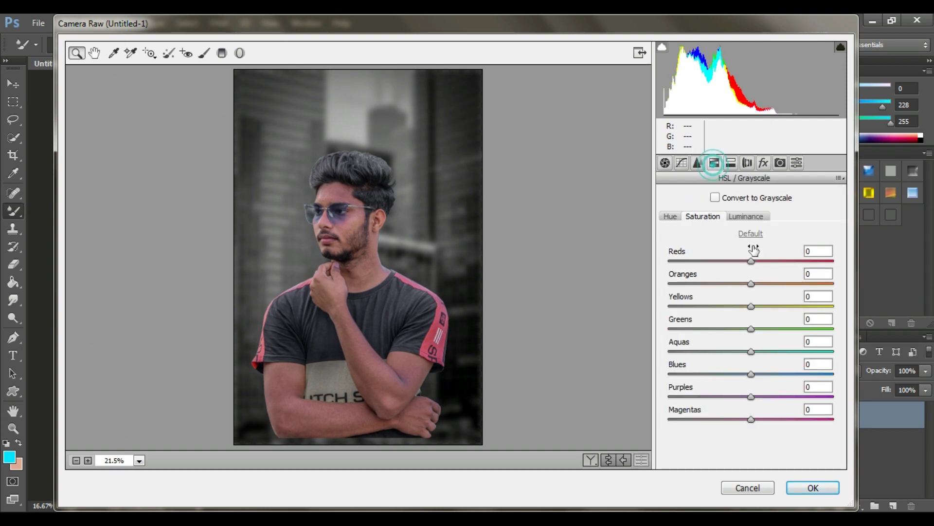
mouse_move(751, 284)
left_mouse_down()
mouse_move(735, 283)
mouse_move(726, 261)
mouse_move(761, 262)
mouse_move(767, 285)
left_mouse_up()
left_click(746, 217)
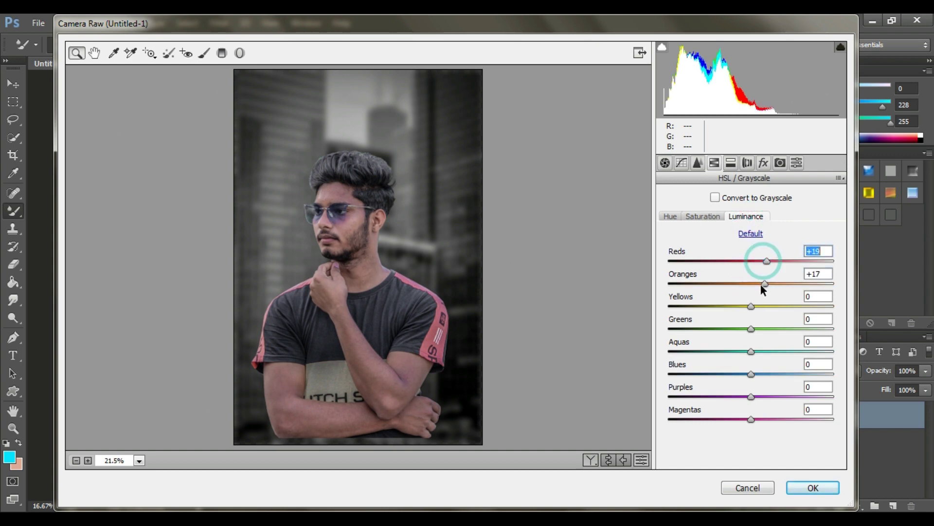
left_click(672, 217)
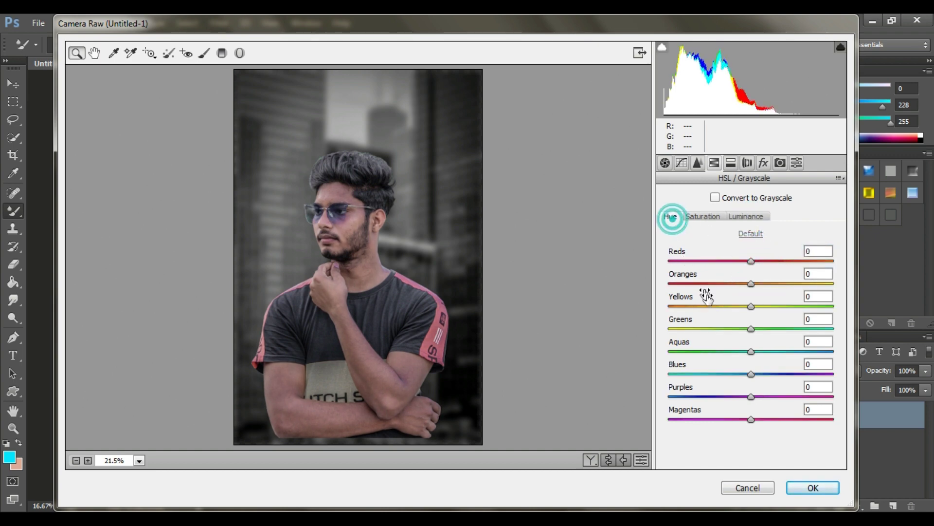
left_click(702, 217)
Set the basic Highlights to -51 and the post-crop vignetting amount to -29
left_click(665, 164)
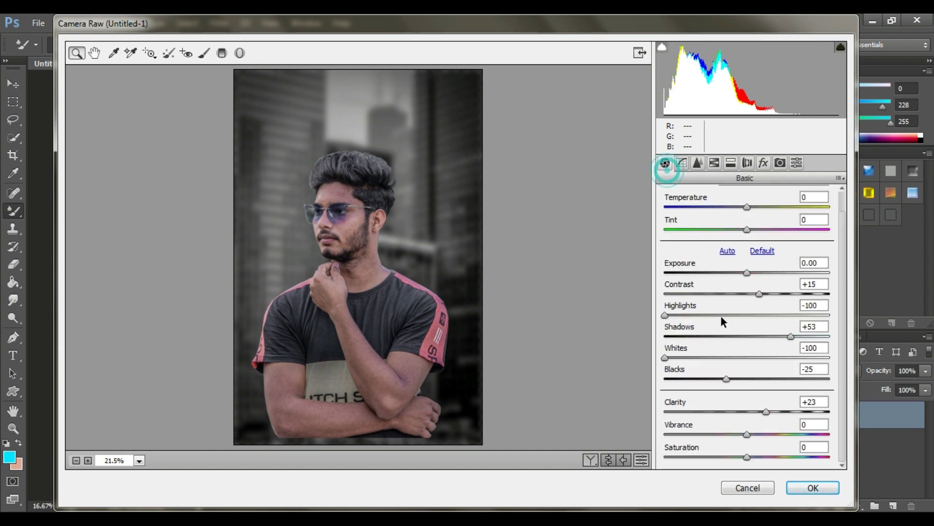
left_click(705, 315)
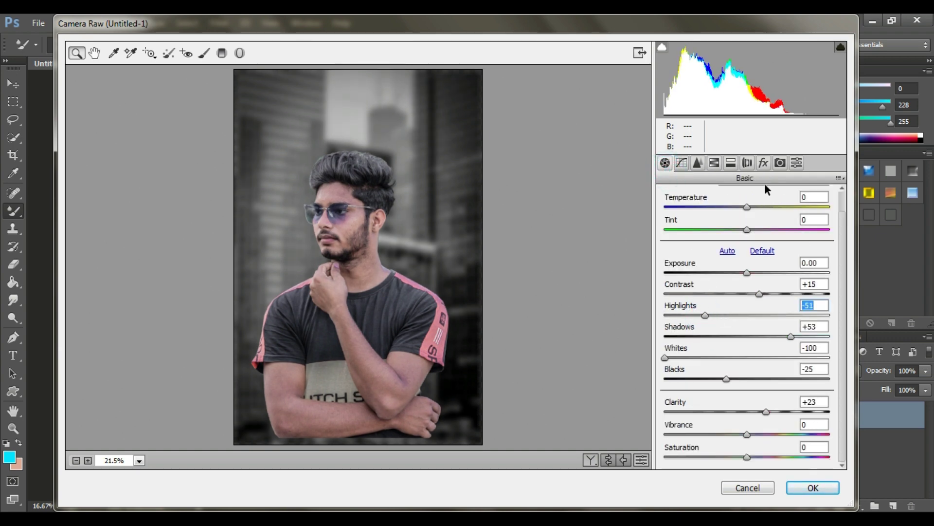
left_click(762, 164)
left_click_drag(745, 388, 722, 387)
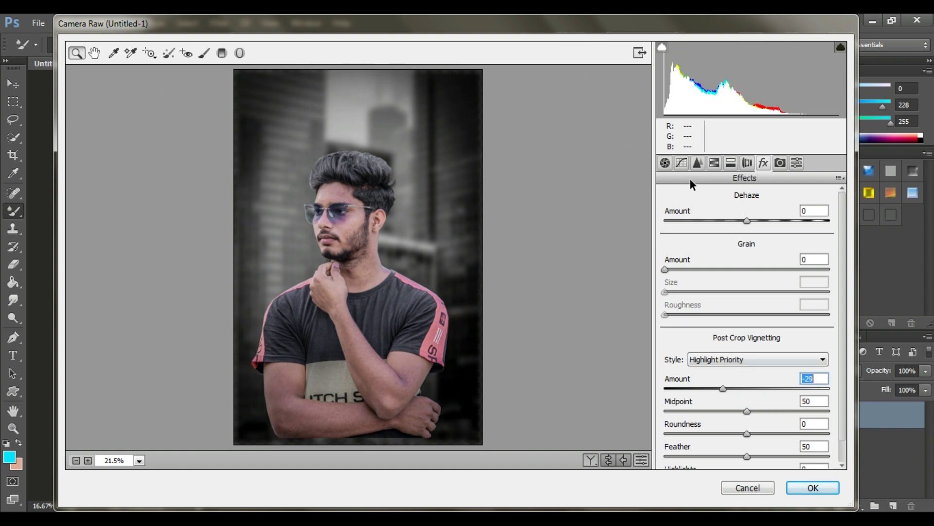
Set the parametric tone curve to Highlights +14, Lights +10, Darks -23 and Shadows -12, and apply the Camera Raw filter
left_click(681, 163)
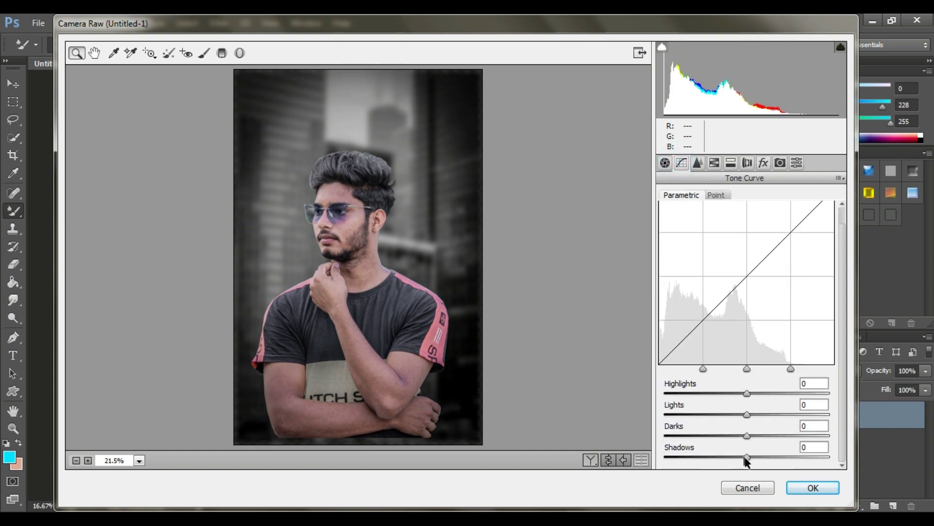
left_click_drag(746, 457, 758, 391)
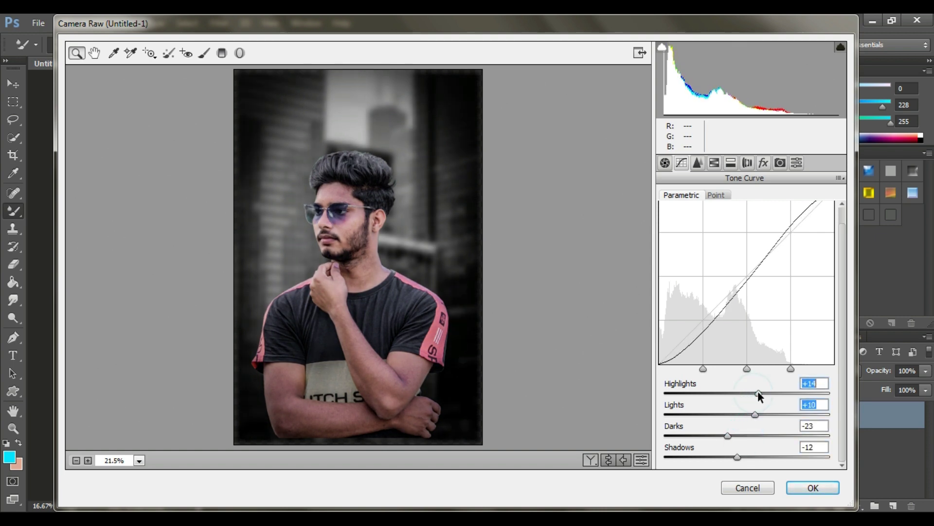
left_click(813, 488)
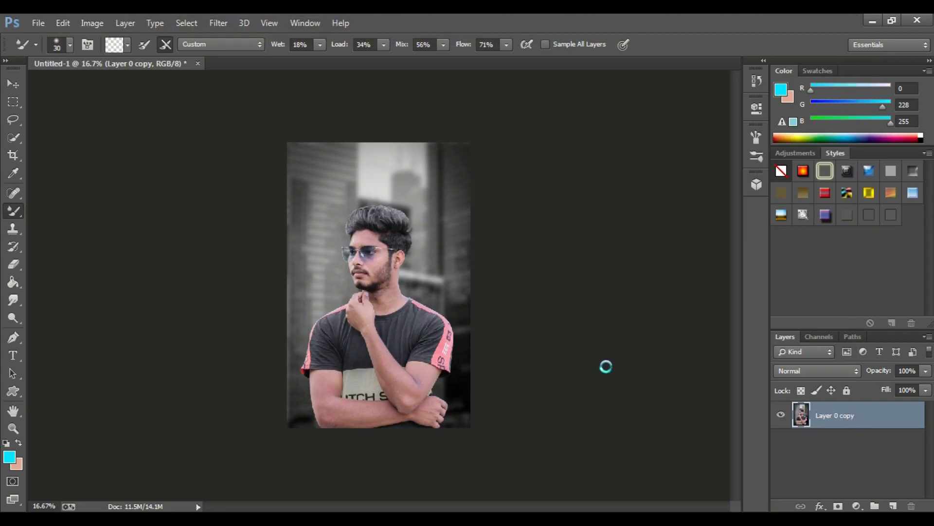
Duplicate the merged Layer 0 copy as Layer 0 copy 2 for retouching the face
left_click(384, 276, "ctrl")
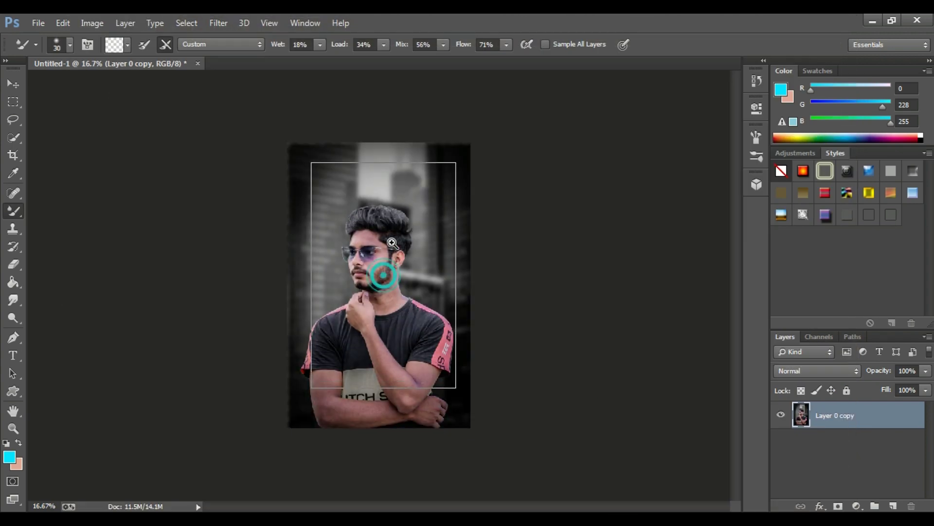
left_click(377, 270, "ctrl")
left_click(351, 260, "ctrl")
left_click(396, 247, "ctrl")
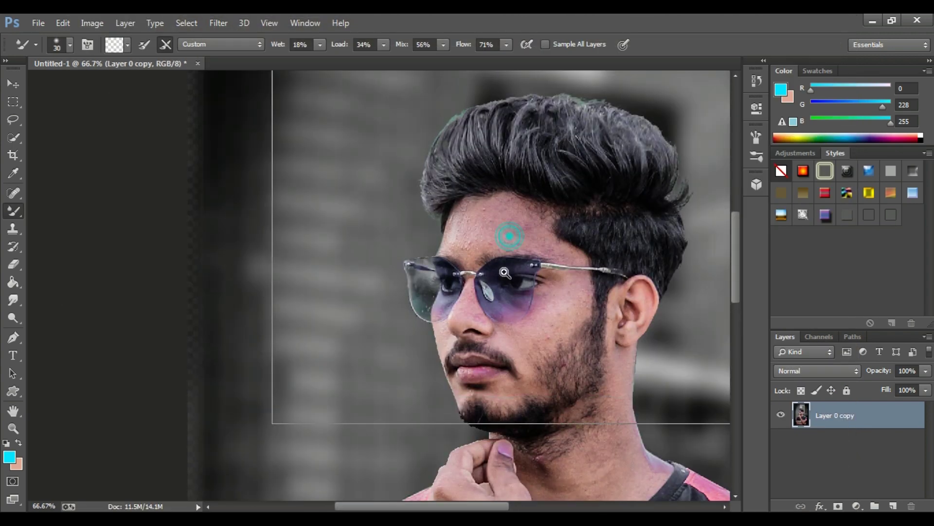
left_click(505, 271, "ctrl")
right_click(846, 425)
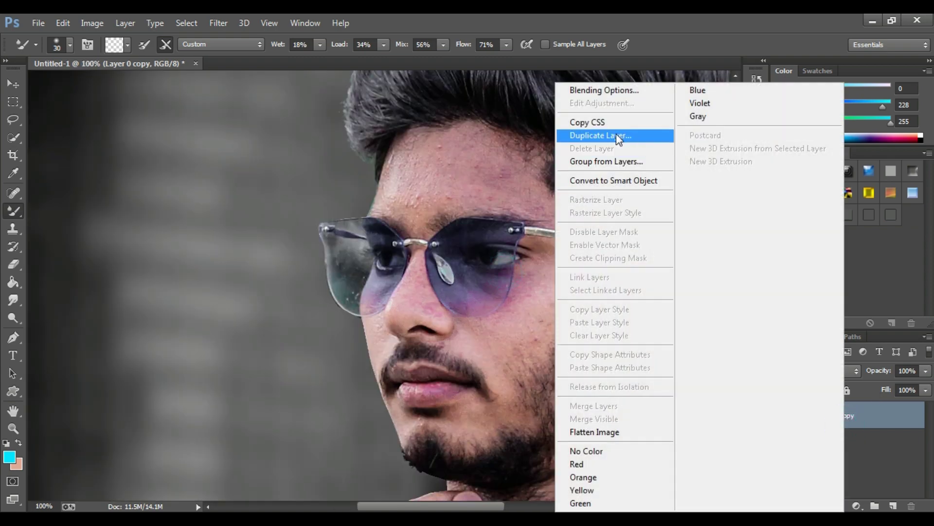
left_click(616, 133)
left_click(574, 167)
Heal the blemishes on the forehead above the eyebrow with the Spot Healing Brush at size 15 in Content-Aware mode
left_click(506, 188, "ctrl")
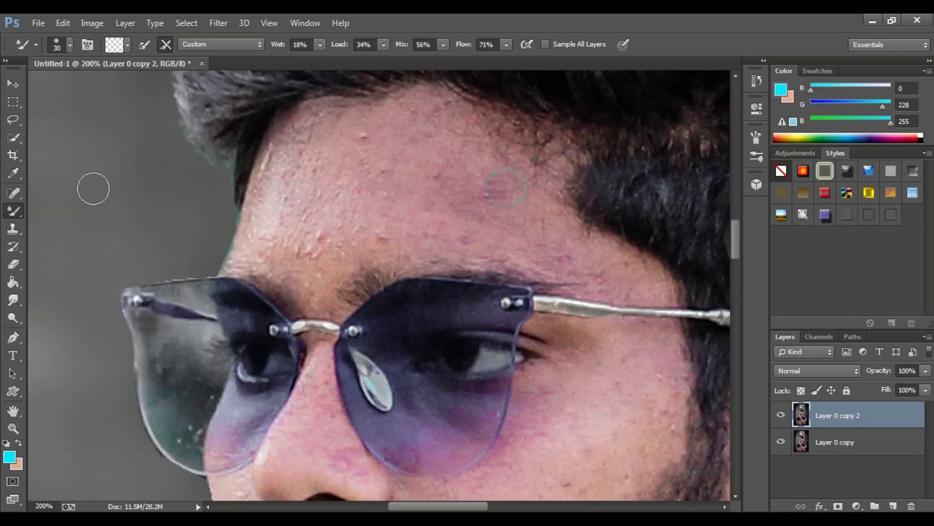
left_click(22, 193)
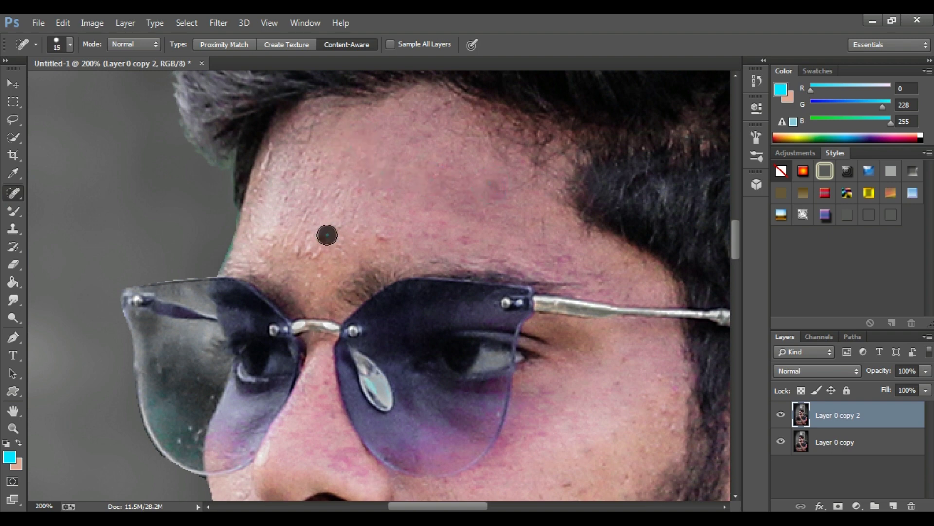
left_click(303, 250)
left_click(375, 232)
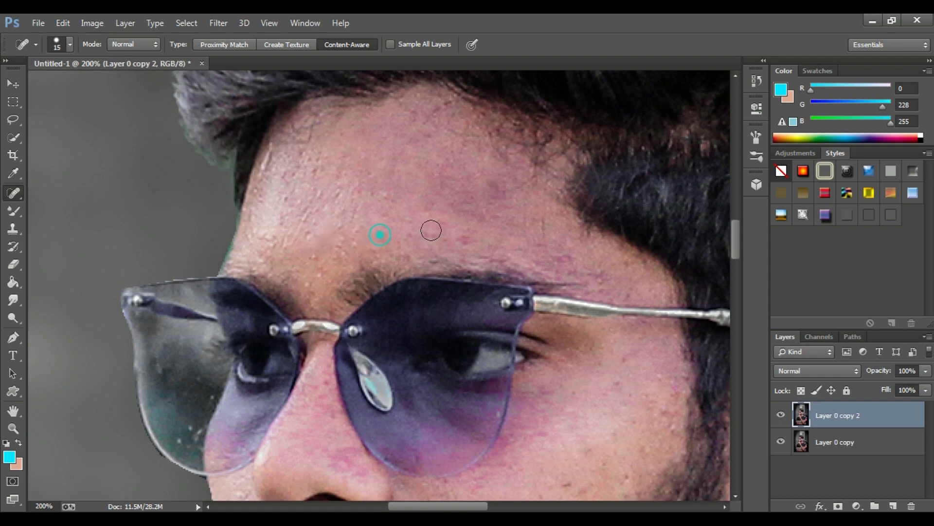
Heal the dark spots and blemishes on the near cheek between the glasses and the beard
left_click_drag(461, 242, 427, 205)
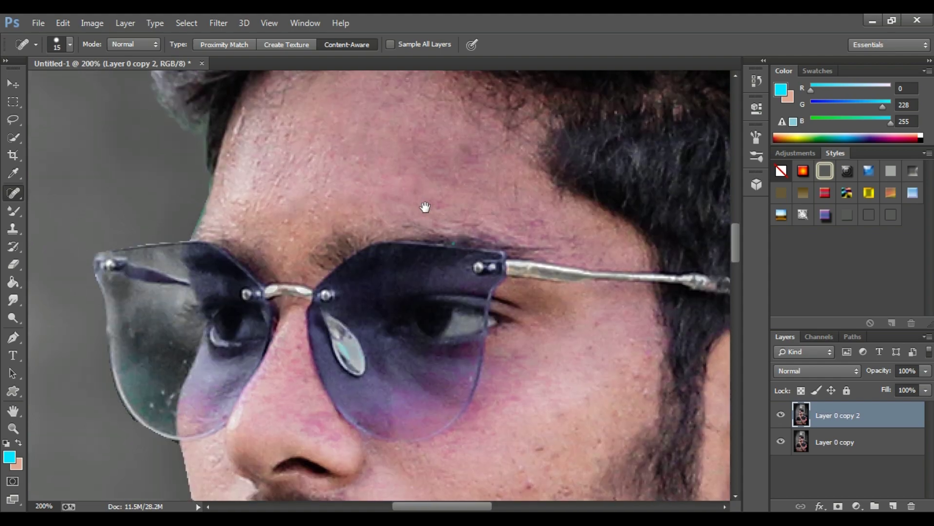
left_click_drag(444, 242, 365, 117)
left_click(455, 322)
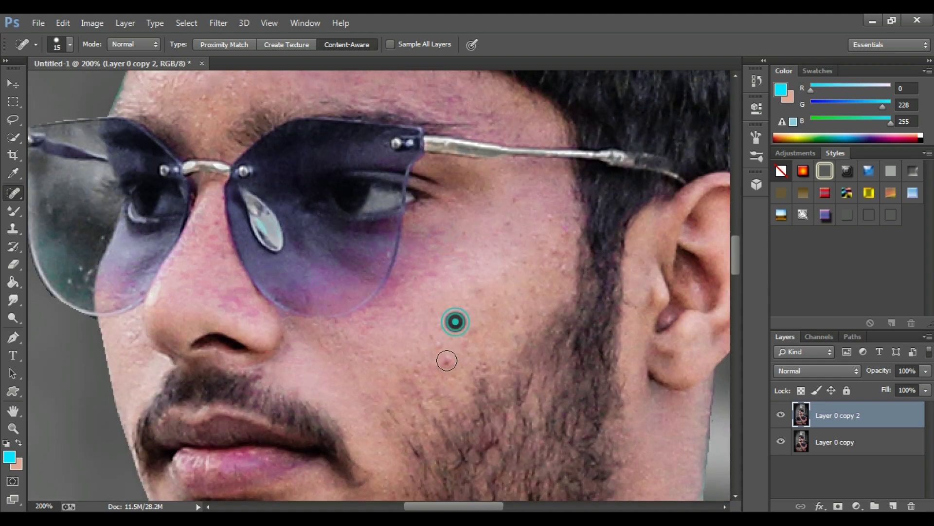
left_click(446, 361)
left_click_drag(468, 283, 454, 367)
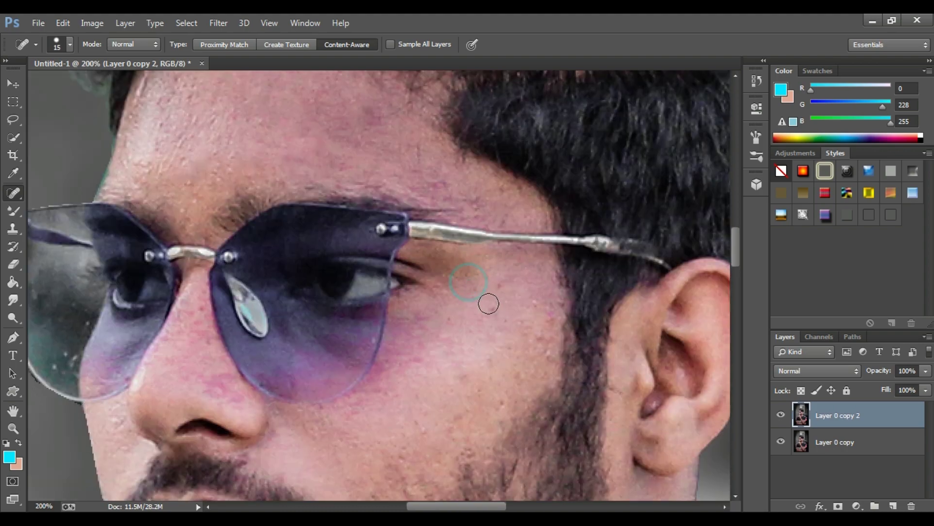
left_click(544, 311)
left_click_drag(535, 335, 525, 370)
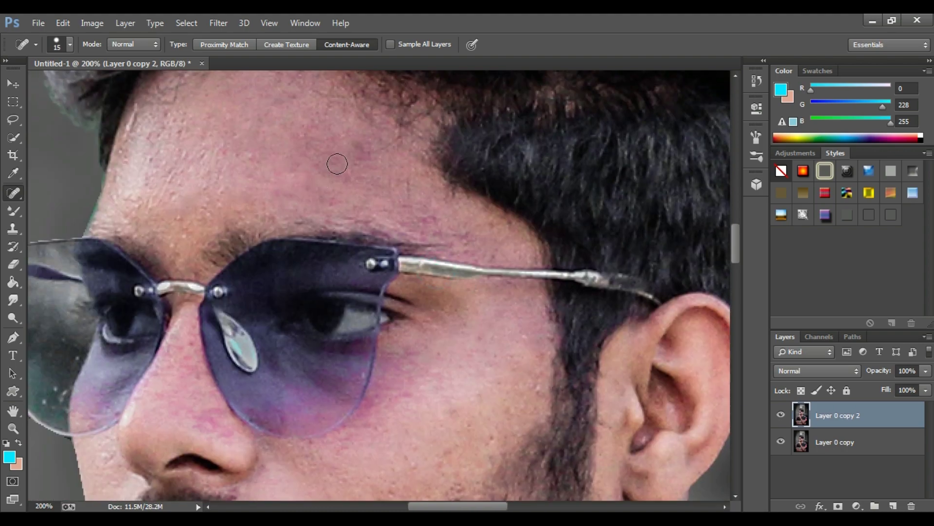
Switch to the Mixer Brush and set its Wet value to 19%
left_click_drag(327, 162, 397, 232)
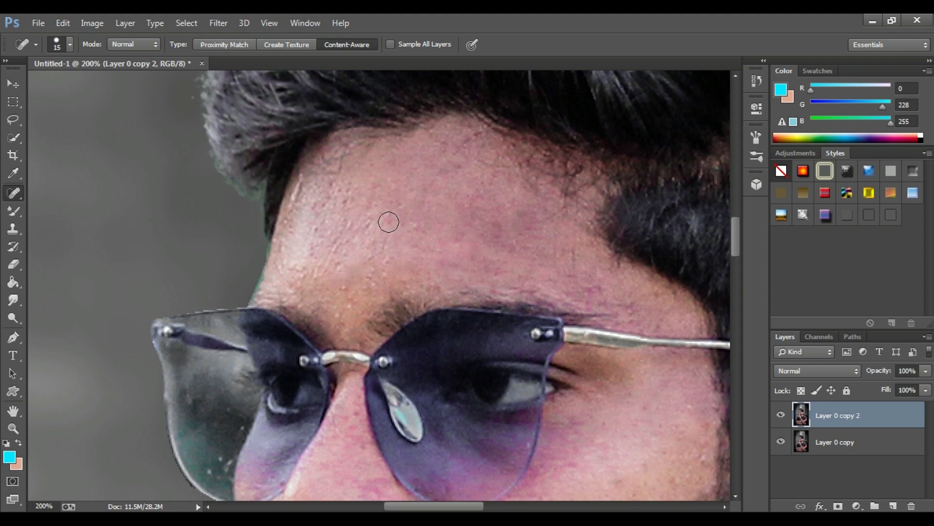
left_click(419, 193, "alt")
left_click_drag(421, 194, 446, 226)
left_click(451, 227, "ctrl")
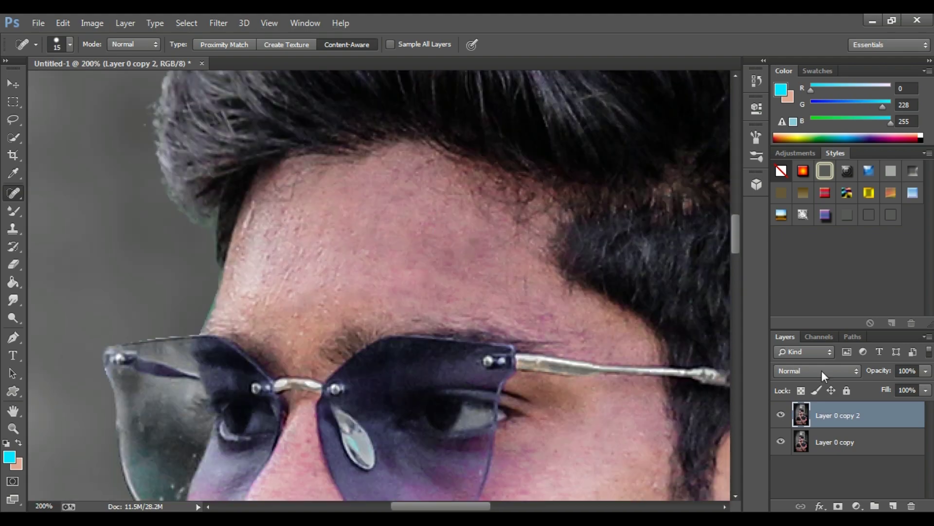
left_click(9, 213)
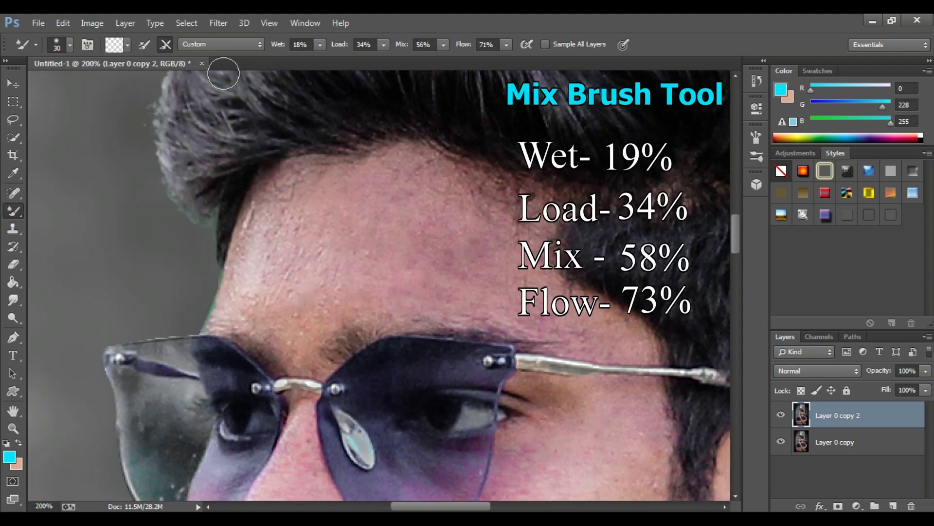
left_click(320, 45)
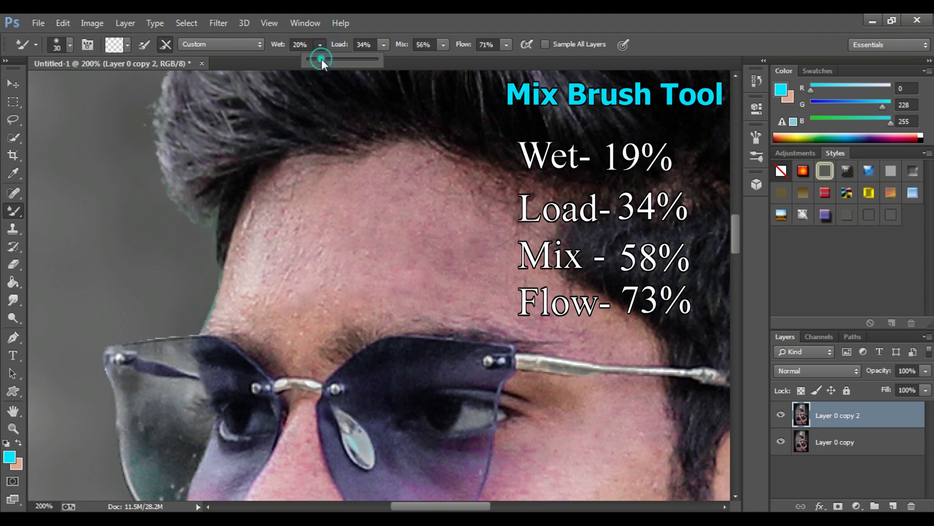
left_click_drag(321, 59, 320, 60)
Smooth the forehead skin from the hairline down to the eyebrows with an enlarged Mixer Brush
left_click_drag(378, 201, 380, 188)
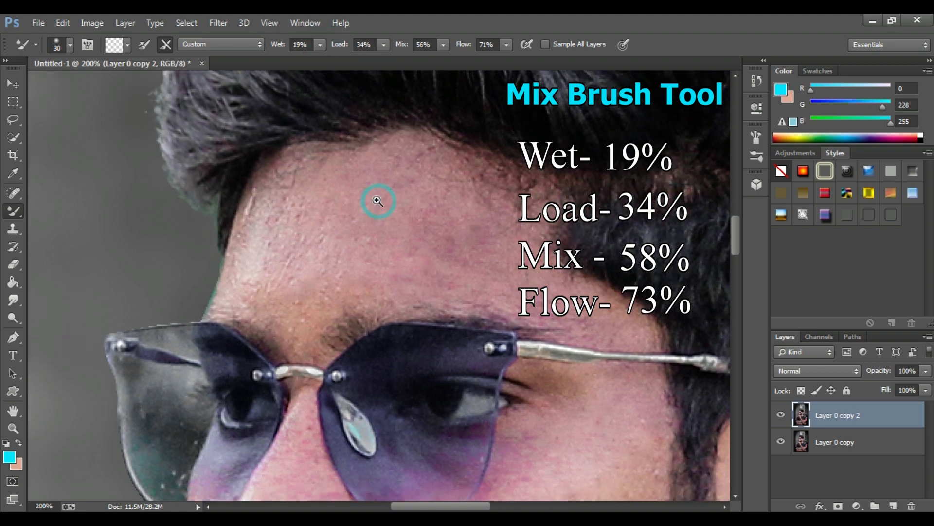
left_click(378, 200, "ctrl")
key("bracketright")
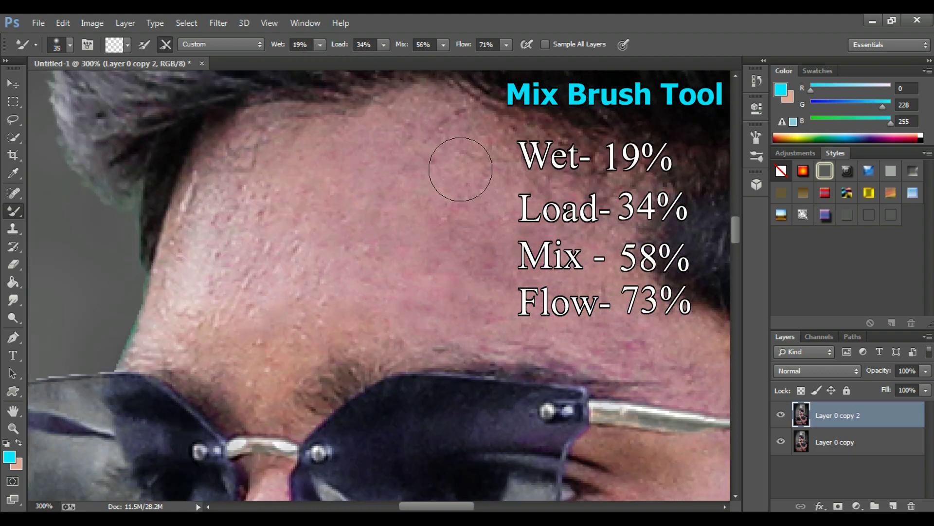
left_click_drag(417, 214, 418, 203)
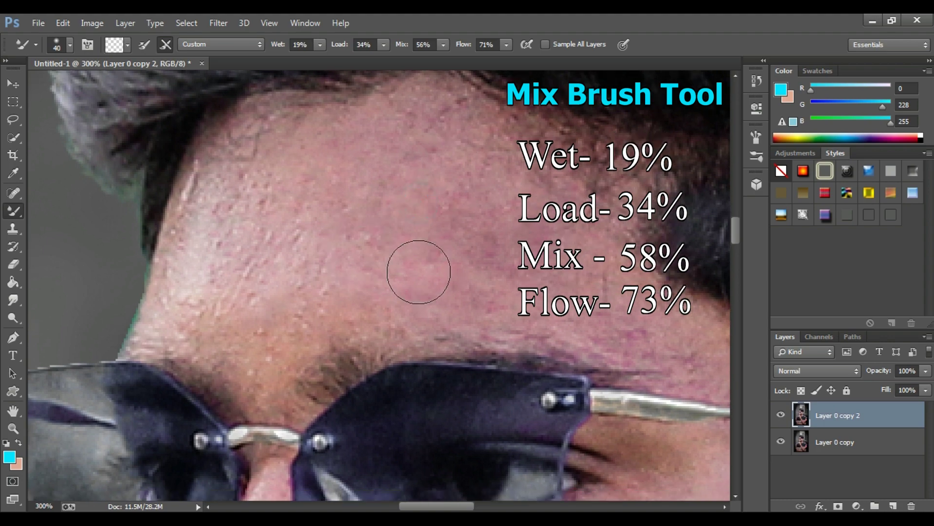
left_click(433, 265, "alt")
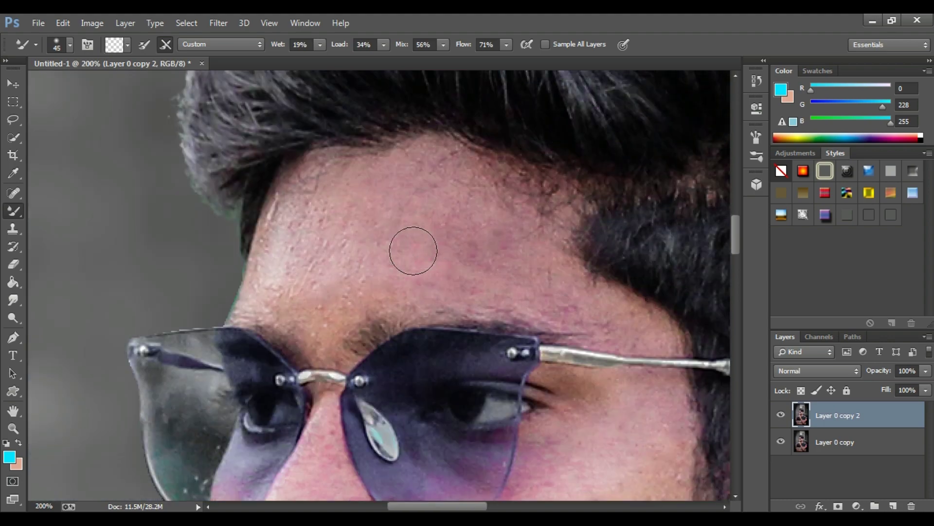
key("bracketright")
left_click_drag(413, 254, 488, 259)
mouse_move(370, 266)
left_mouse_down()
mouse_move(302, 273)
mouse_move(459, 188)
mouse_move(322, 194)
left_mouse_up()
mouse_move(349, 202)
left_mouse_down()
mouse_move(437, 247)
mouse_move(492, 225)
left_mouse_up()
mouse_move(459, 230)
left_mouse_down()
mouse_move(451, 277)
mouse_move(349, 270)
left_mouse_up()
mouse_move(386, 254)
left_mouse_down()
mouse_move(329, 302)
mouse_move(298, 236)
mouse_move(384, 180)
left_mouse_up()
left_click_drag(463, 207, 402, 156)
mouse_move(271, 279)
left_mouse_down()
mouse_move(204, 247)
mouse_move(228, 205)
left_mouse_up()
Smooth the near cheek from the glasses' arm down to the beard with the Mixer Brush at size 45
mouse_move(481, 224)
left_mouse_down()
mouse_move(348, 198)
mouse_move(325, 150)
mouse_move(347, 163)
left_mouse_up()
key("bracketleft")
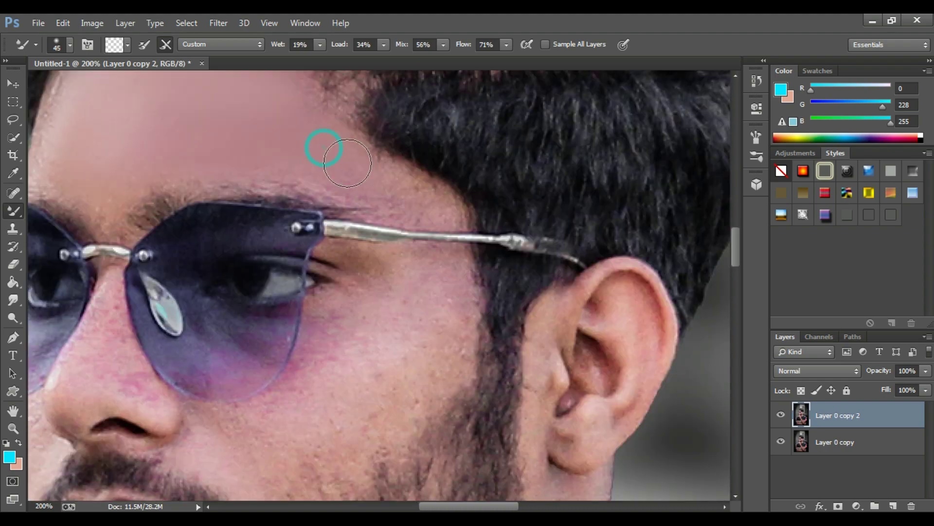
left_click_drag(392, 232, 412, 147)
left_click_drag(423, 287, 422, 274)
mouse_move(449, 194)
left_mouse_down()
mouse_move(417, 267)
mouse_move(361, 302)
left_mouse_up()
left_click_drag(367, 229, 323, 322)
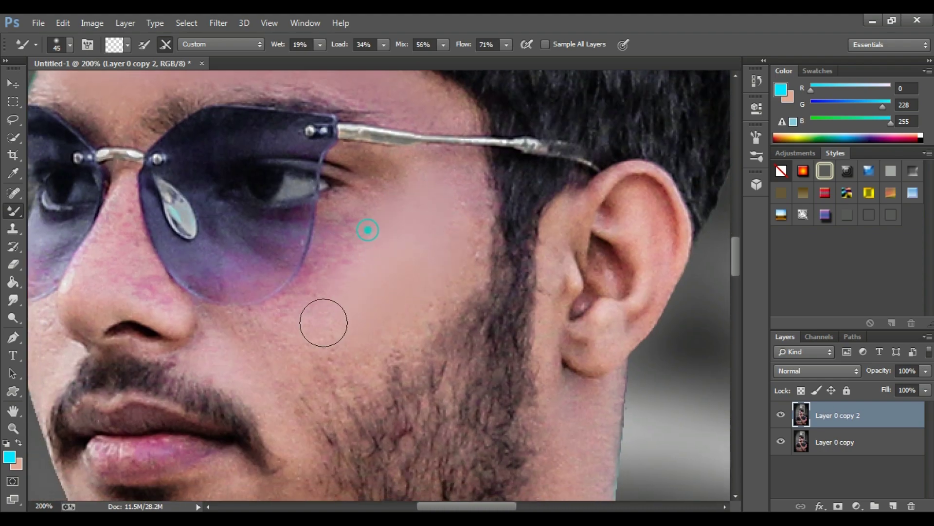
left_click_drag(383, 293, 394, 271)
left_click_drag(394, 270, 329, 357)
left_click_drag(335, 270, 332, 360)
Blend the skin between the moustache, mouth corner and beard with a smaller Mixer Brush of about size 30
left_click_drag(393, 278, 539, 129)
mouse_move(434, 327)
left_mouse_down()
mouse_move(452, 326)
mouse_move(483, 227)
left_mouse_up()
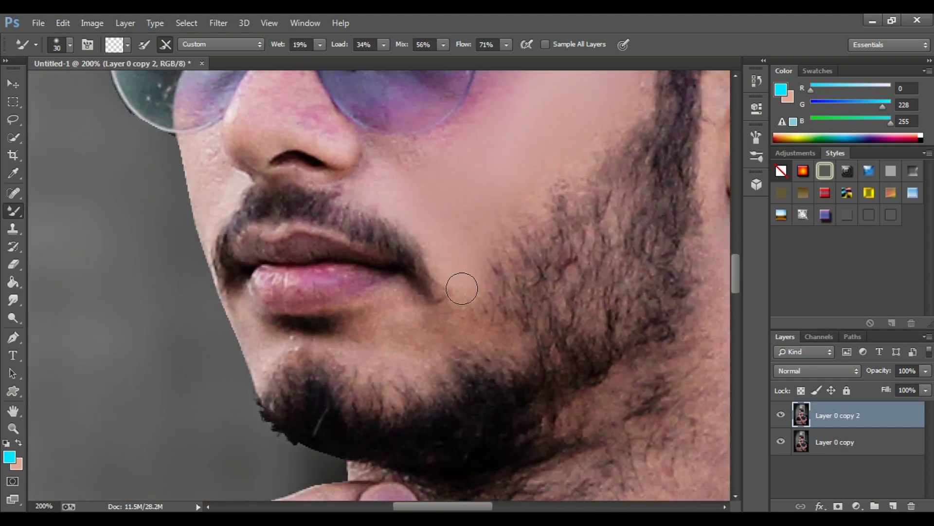
key("]")
mouse_move(496, 338)
left_mouse_down()
mouse_move(409, 315)
mouse_move(453, 311)
mouse_move(410, 332)
left_mouse_up()
Smooth the nose and the far edge of the forehead above the glasses with the Mixer Brush at size 30
left_click_drag(355, 263, 438, 427)
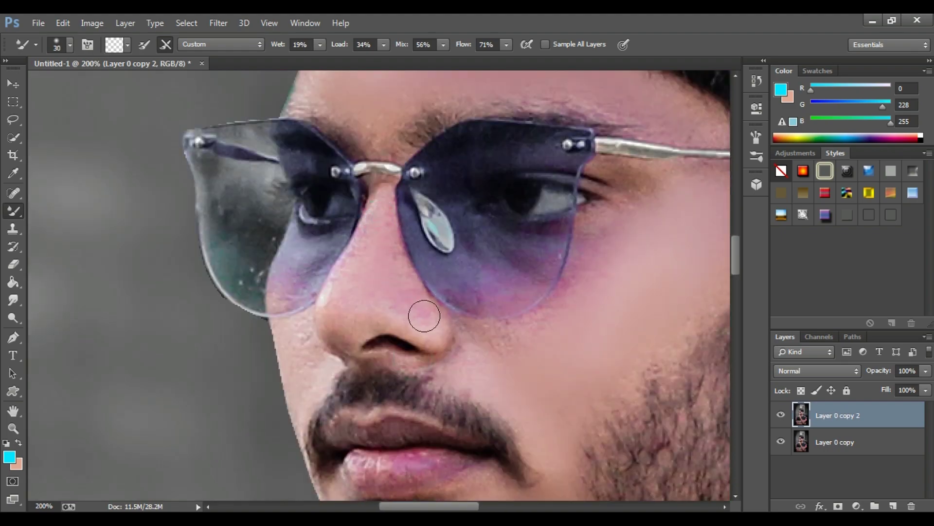
mouse_move(424, 315)
left_mouse_down()
mouse_move(352, 314)
mouse_move(383, 210)
left_mouse_up()
left_click_drag(380, 142, 382, 221)
left_click_drag(321, 168, 323, 227)
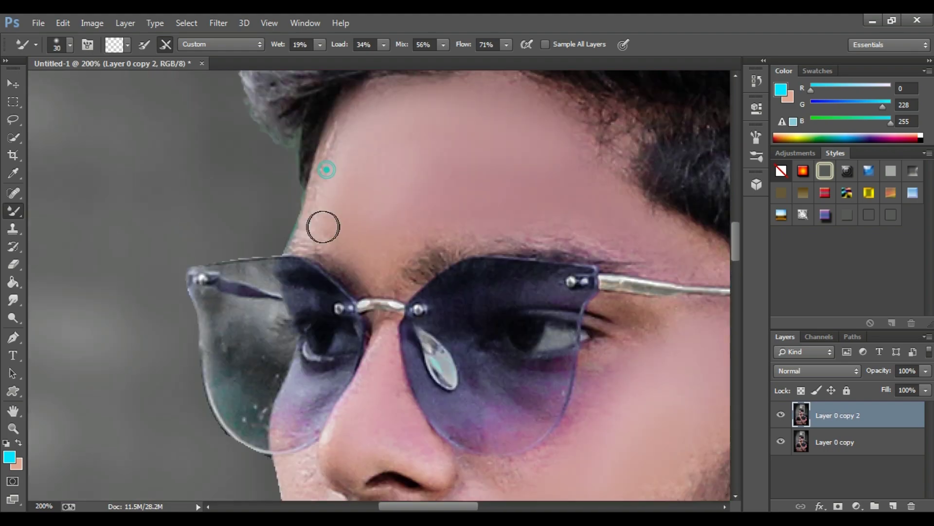
left_click_drag(344, 144, 322, 261)
left_click_drag(396, 262, 388, 152)
Smooth the temple along the hairline and the skin around the glasses' arm with the Mixer Brush
left_click_drag(527, 223, 438, 190)
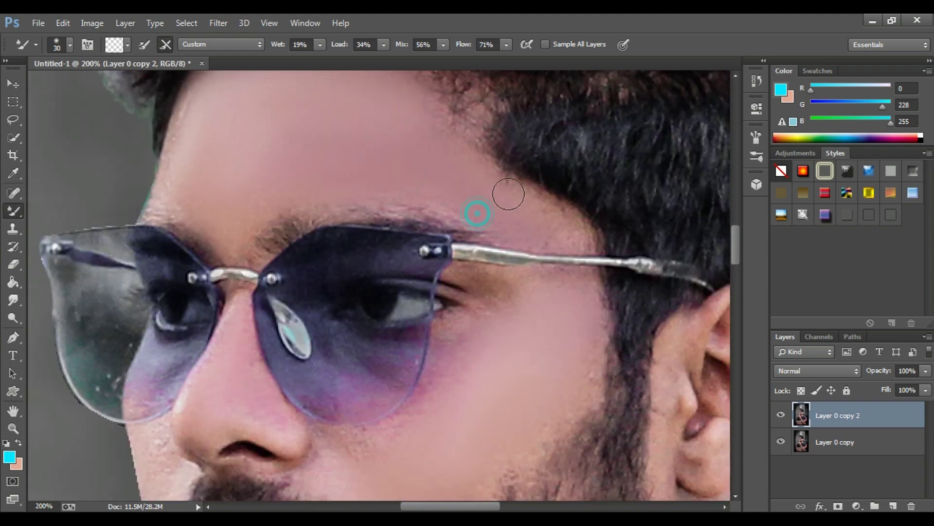
left_click_drag(539, 282, 536, 232)
left_click_drag(574, 359, 608, 172)
left_click_drag(481, 125, 501, 132)
left_click_drag(403, 239, 435, 277)
left_click_drag(332, 239, 389, 204)
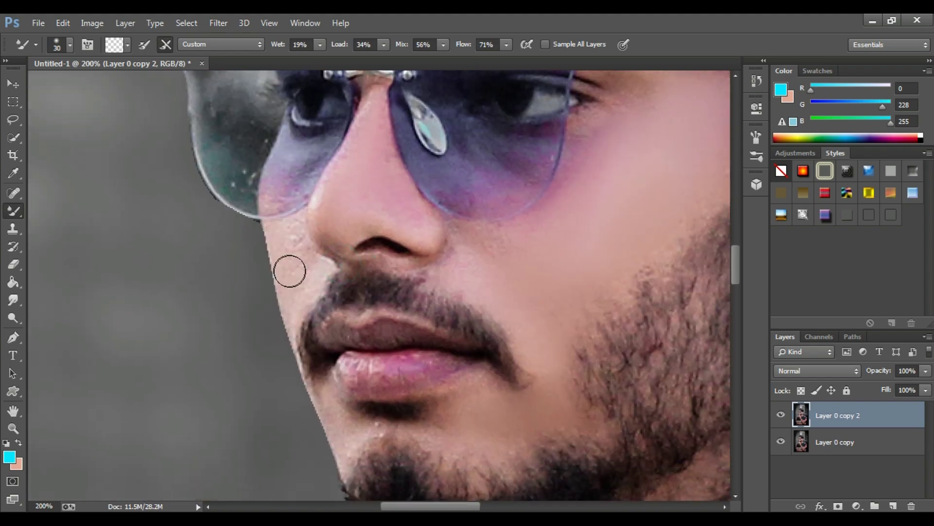
Smooth the far cheek beside the nose and the neck edge below the ear, using Mixer Brush size 40 for the neck
left_click_drag(335, 410, 338, 186)
left_click_drag(675, 236, 364, 240)
left_click(13, 196)
mouse_move(279, 412)
left_mouse_down()
mouse_move(607, 421)
mouse_move(509, 311)
left_mouse_up()
left_click(523, 325)
mouse_move(633, 263)
left_mouse_down()
mouse_move(459, 292)
mouse_move(463, 411)
left_mouse_up()
left_click_drag(395, 296, 397, 213)
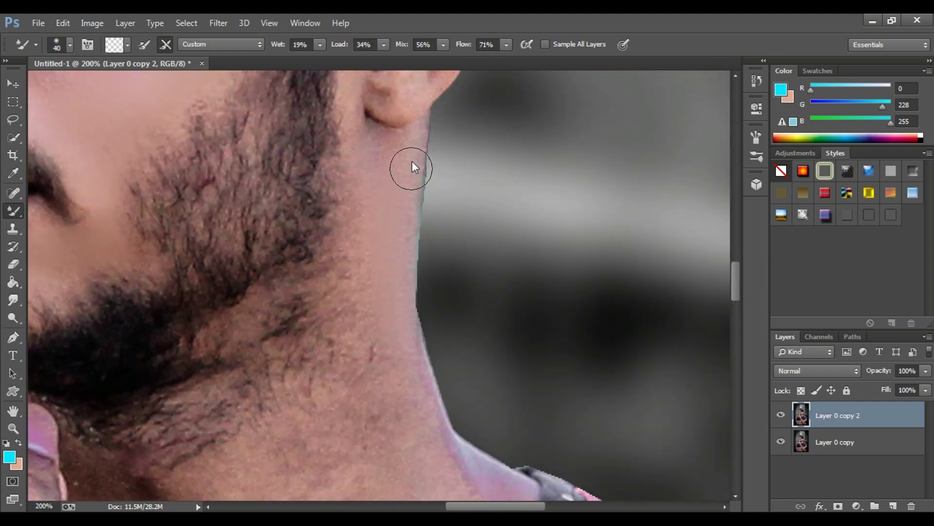
Smooth the side of the neck down to the shirt collar with the Mixer Brush at size 40
left_click_drag(362, 255, 368, 133)
left_click_drag(419, 319, 410, 231)
left_click_drag(484, 305, 475, 274)
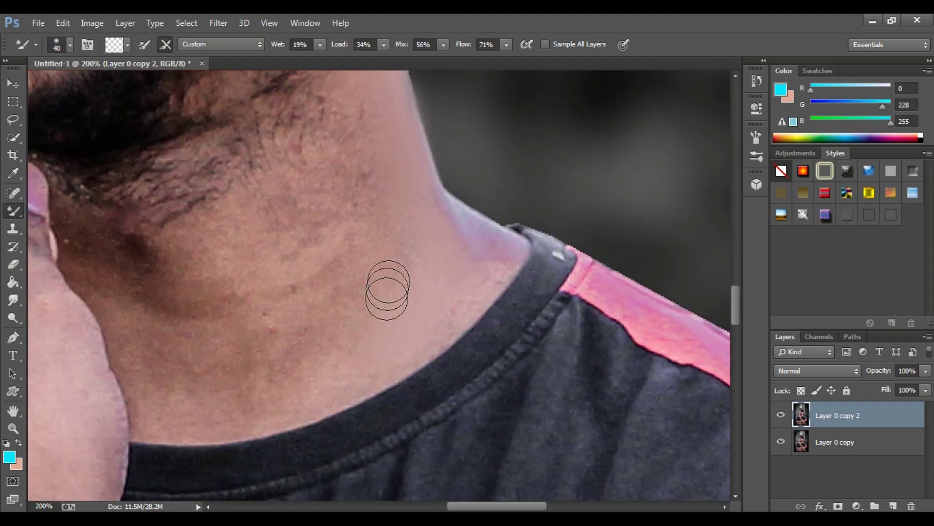
left_click_drag(392, 276, 414, 355)
left_click_drag(372, 214, 385, 359)
Blend the neck skin along the lower edge of the beard below the jaw
mouse_move(389, 160)
left_mouse_down()
mouse_move(393, 294)
mouse_move(432, 200)
left_mouse_up()
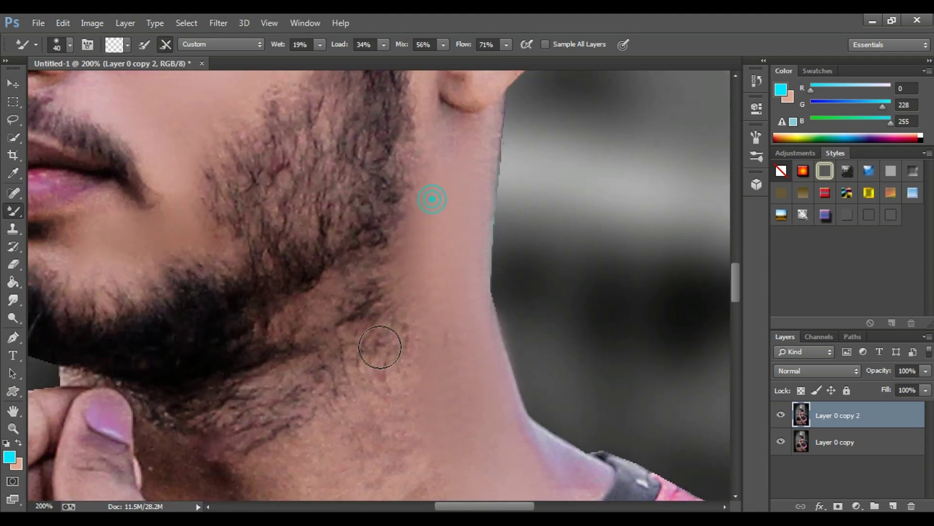
left_click_drag(382, 344, 433, 183)
left_click_drag(424, 300, 417, 187)
left_click_drag(460, 310, 459, 213)
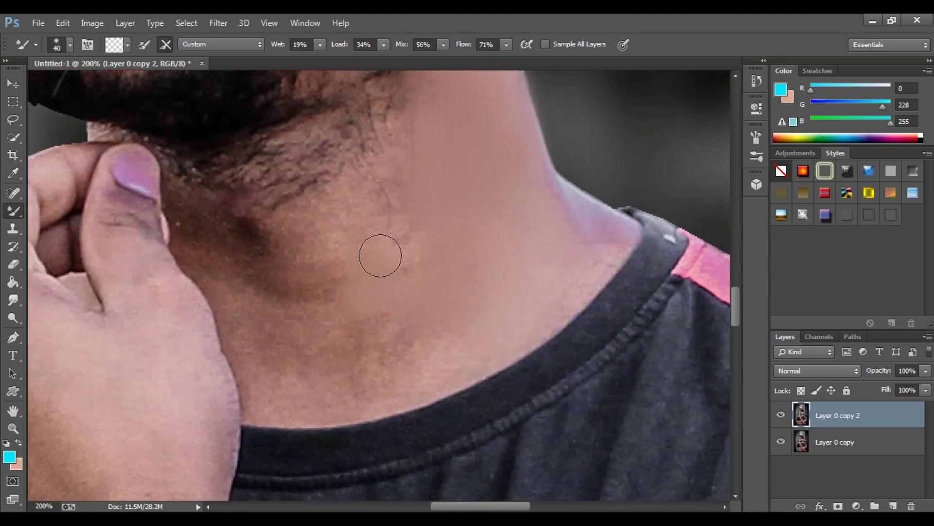
Smooth the shaded throat between the raised hand and the side of the neck
mouse_move(390, 238)
left_mouse_down()
mouse_move(390, 323)
mouse_move(377, 334)
mouse_move(413, 217)
left_mouse_up()
left_click_drag(384, 260, 297, 284)
left_click_drag(337, 289, 360, 209)
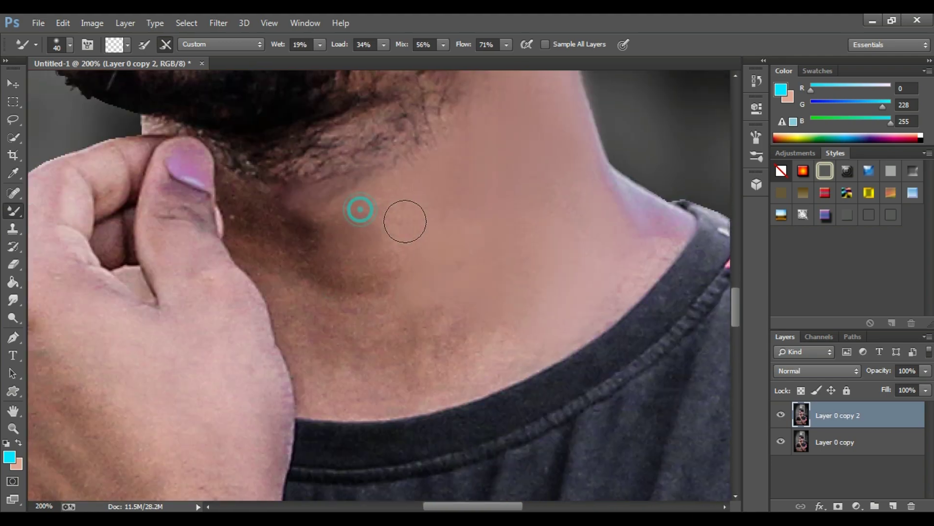
left_click_drag(430, 306, 436, 265)
mouse_move(503, 284)
left_mouse_down()
mouse_move(433, 240)
mouse_move(364, 305)
left_mouse_up()
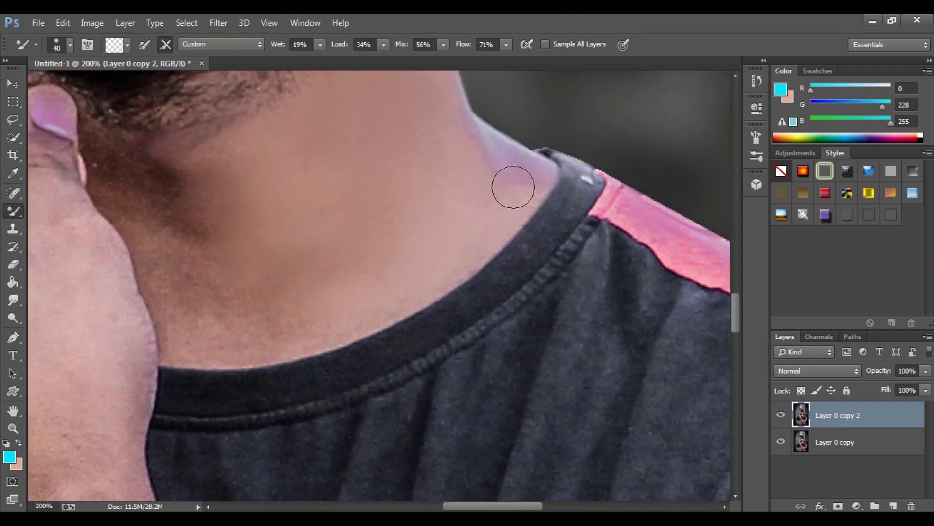
Smooth the lower neck along the shirt's neckline, from the shoulder to the raised hand
left_click_drag(424, 263, 723, 181)
left_click_drag(508, 238, 506, 380)
mouse_move(511, 254)
left_mouse_down()
mouse_move(513, 225)
mouse_move(484, 180)
mouse_move(530, 151)
left_mouse_up()
left_click_drag(483, 202, 484, 165)
left_click_drag(580, 216, 490, 212)
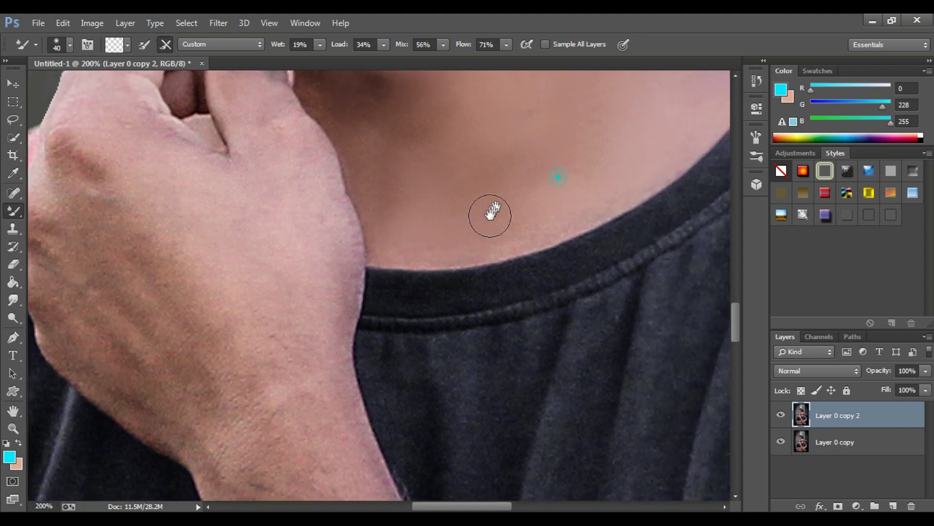
Examine the skin retouching across the whole portrait
left_click_drag(409, 179, 563, 181)
left_click(563, 181, "alt")
left_click(562, 182, "alt")
left_click(563, 181, "alt")
left_click_drag(560, 146, 523, 307)
left_click(525, 244, "alt")
left_click(527, 217, "alt")
left_click(526, 217, "alt")
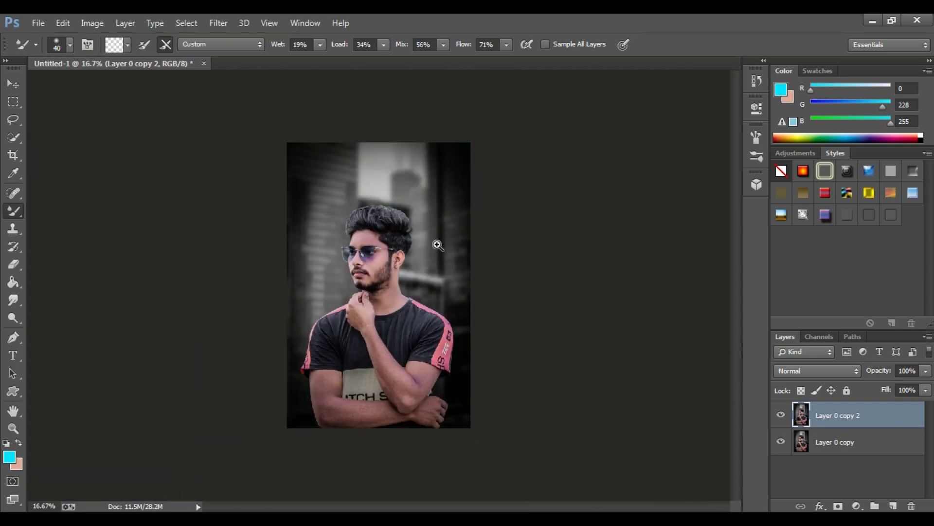
Smooth the back of the raised hand with the Mixer Brush, enlarging it to size 60
left_click(353, 278, "ctrl")
left_click(353, 278, "ctrl")
left_click(356, 311, "ctrl")
left_click(355, 315, "ctrl")
left_click(428, 317, "ctrl")
left_click(433, 318, "ctrl")
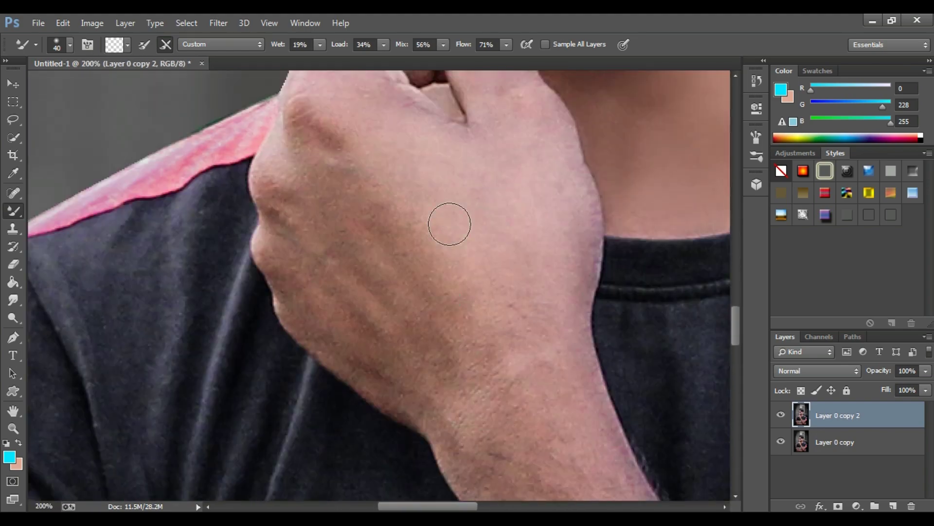
scroll(457, 223, "down", 1)
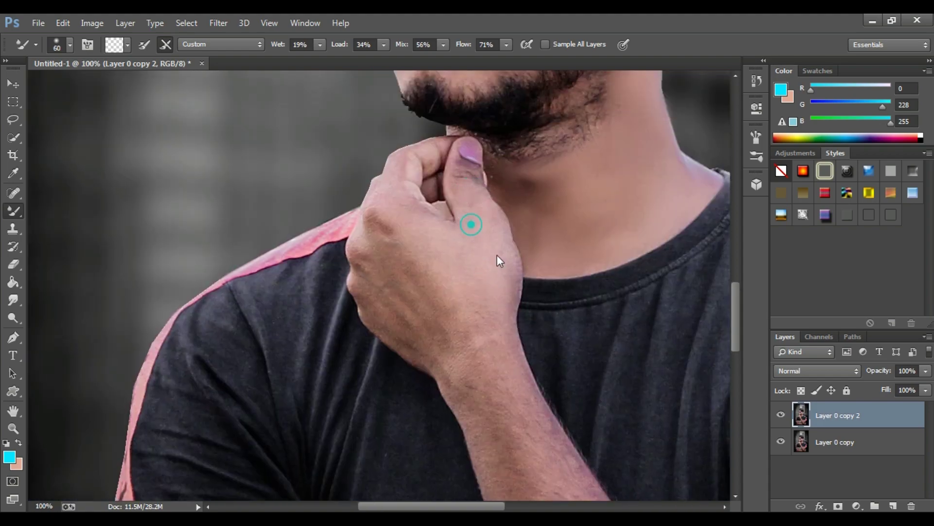
Smooth the wrist and the raised forearm with the Mixer Brush at size 70
left_click_drag(443, 335, 416, 223)
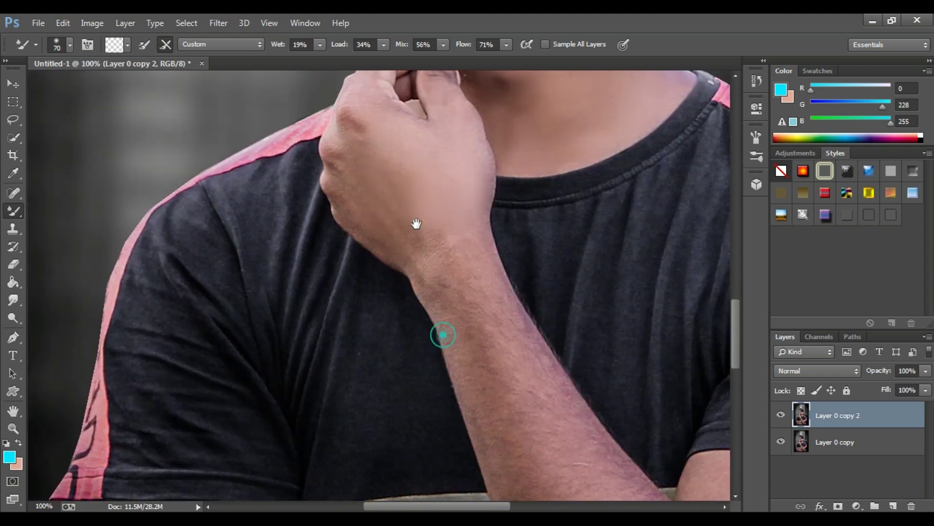
mouse_move(450, 311)
left_mouse_down()
mouse_move(442, 271)
mouse_move(481, 358)
left_mouse_up()
mouse_move(485, 252)
left_mouse_down()
mouse_move(461, 188)
mouse_move(477, 292)
left_mouse_up()
mouse_move(497, 298)
left_mouse_down()
mouse_move(491, 306)
mouse_move(505, 233)
left_mouse_up()
left_click_drag(439, 264, 489, 332)
Smooth the lower part of the raised forearm and its upper arm below the sleeve with the Mixer Brush
left_click_drag(490, 341, 440, 228)
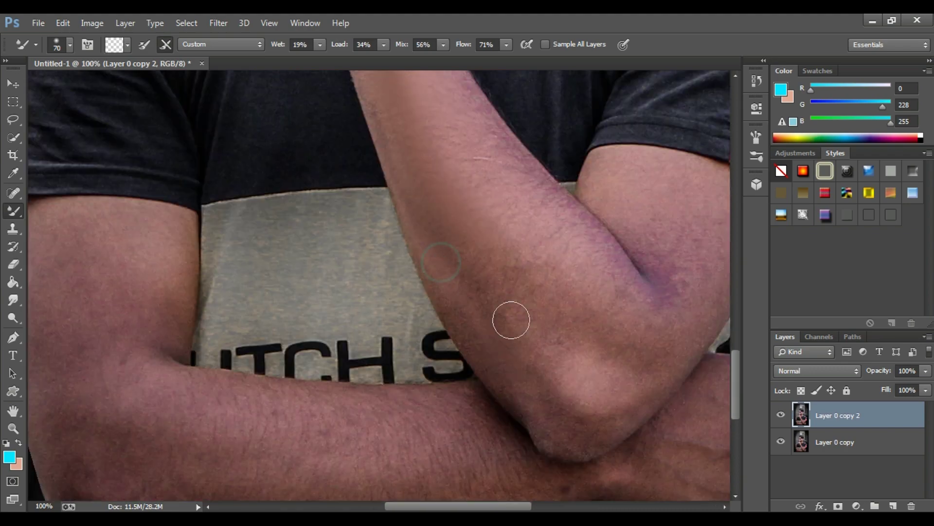
mouse_move(511, 319)
left_mouse_down()
mouse_move(451, 350)
mouse_move(458, 457)
left_mouse_up()
mouse_move(509, 369)
left_mouse_down()
mouse_move(559, 395)
mouse_move(561, 419)
left_mouse_up()
mouse_move(518, 347)
left_mouse_down()
mouse_move(674, 367)
mouse_move(655, 367)
mouse_move(657, 358)
mouse_move(609, 411)
mouse_move(521, 348)
left_mouse_up()
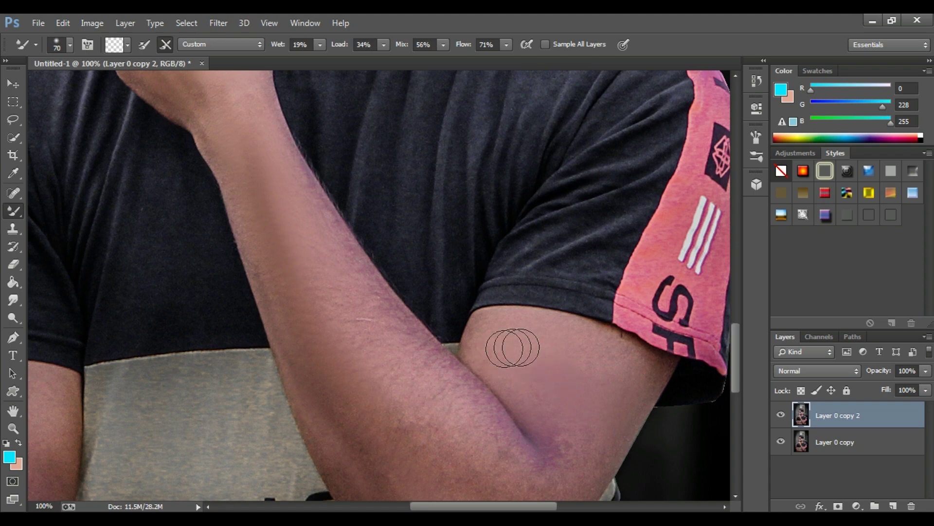
left_click_drag(618, 352, 617, 263)
left_click_drag(543, 436, 576, 428)
left_click_drag(518, 353, 541, 413)
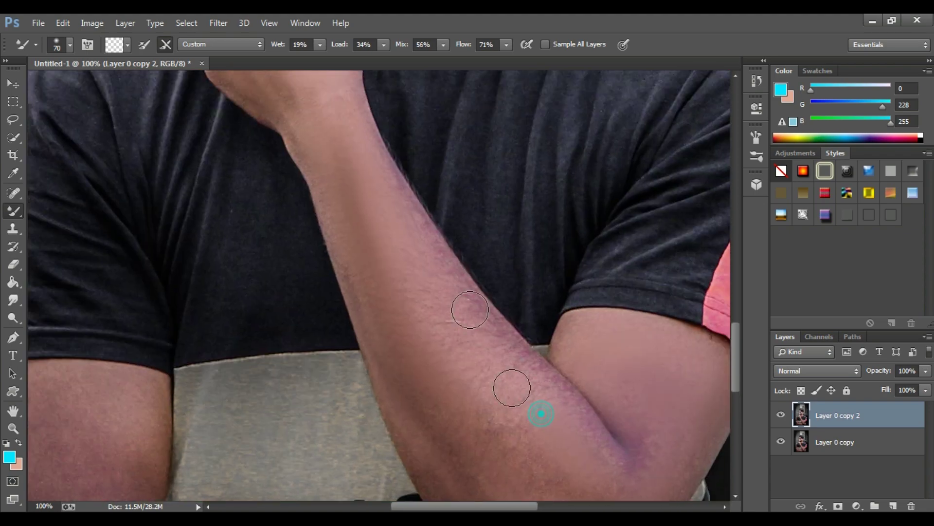
Smooth the inner side of the raised forearm down to the bent elbow
left_click_drag(483, 349, 480, 280)
left_click_drag(457, 363, 497, 361)
left_click_drag(492, 394, 468, 320)
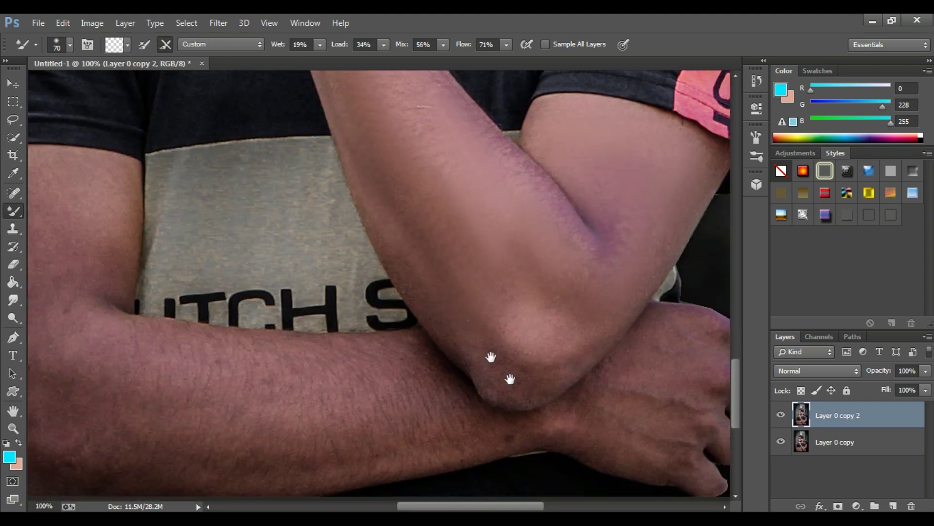
Smooth the upper arm of the folded arm, below the other sleeve
left_click_drag(490, 357, 712, 445)
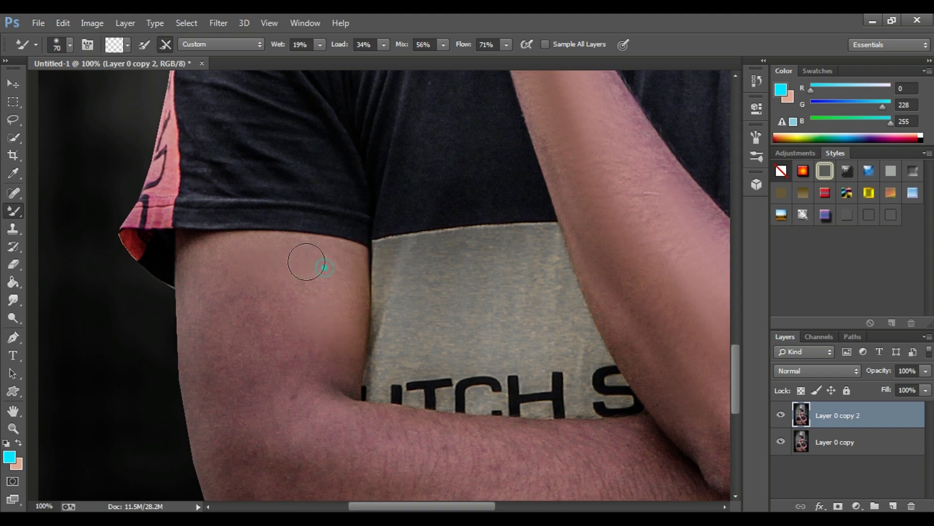
left_click_drag(282, 278, 369, 294)
left_click_drag(340, 351, 351, 267)
Open the Camera Raw filter on Layer 0 copy 2 and bring up its HSL saturation settings
left_click(383, 336, "alt")
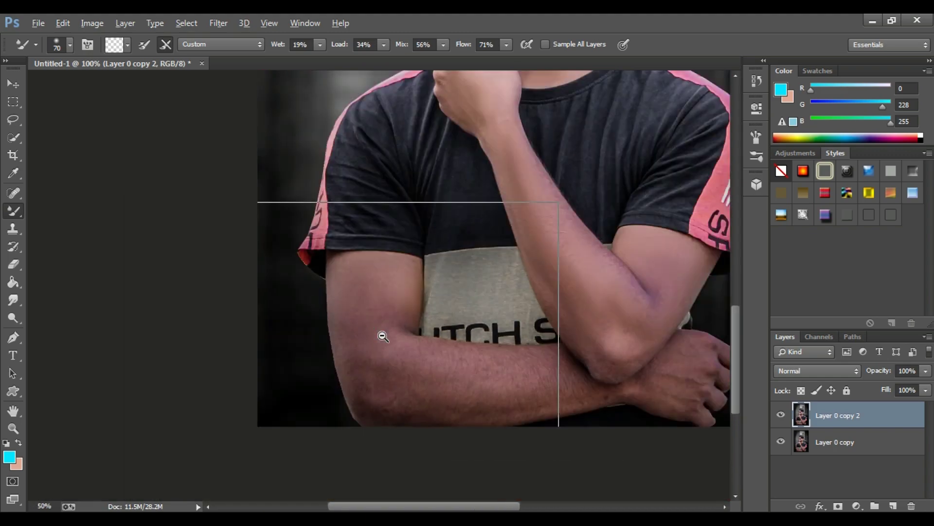
left_click(383, 336, "alt")
left_click(383, 335, "alt")
left_click(383, 336, "alt")
left_click(396, 268)
left_click(396, 268)
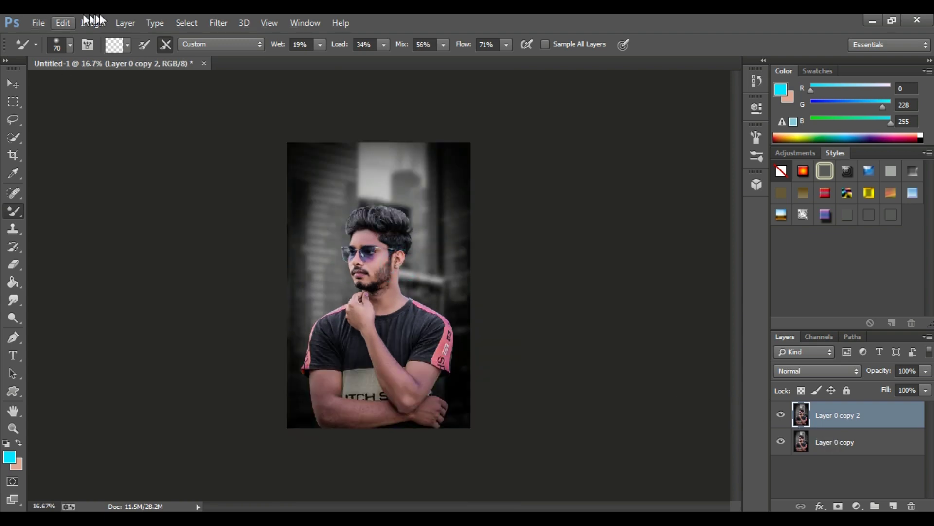
left_click(211, 23)
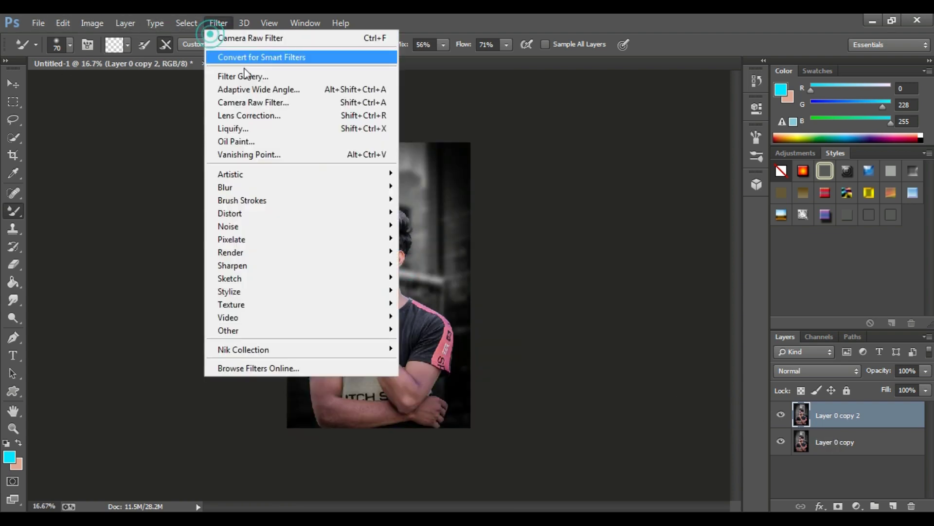
left_click(250, 102)
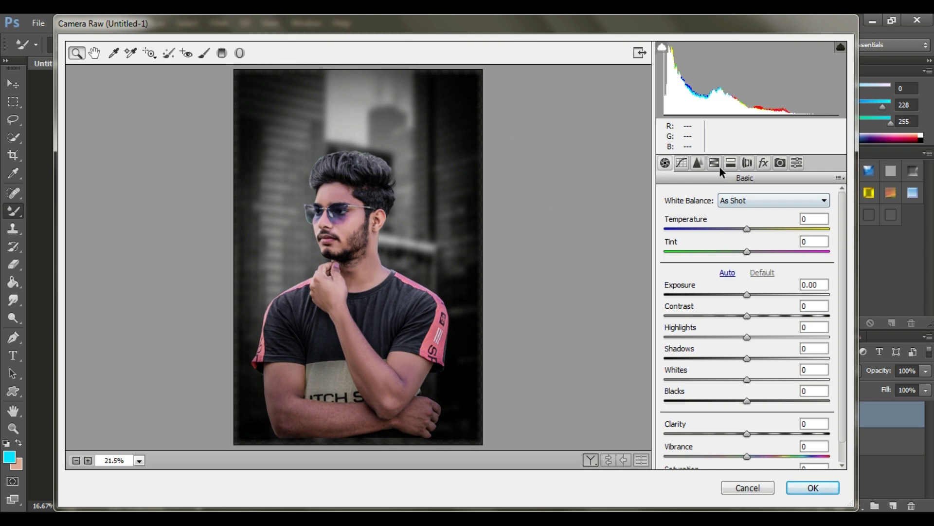
left_click(717, 163)
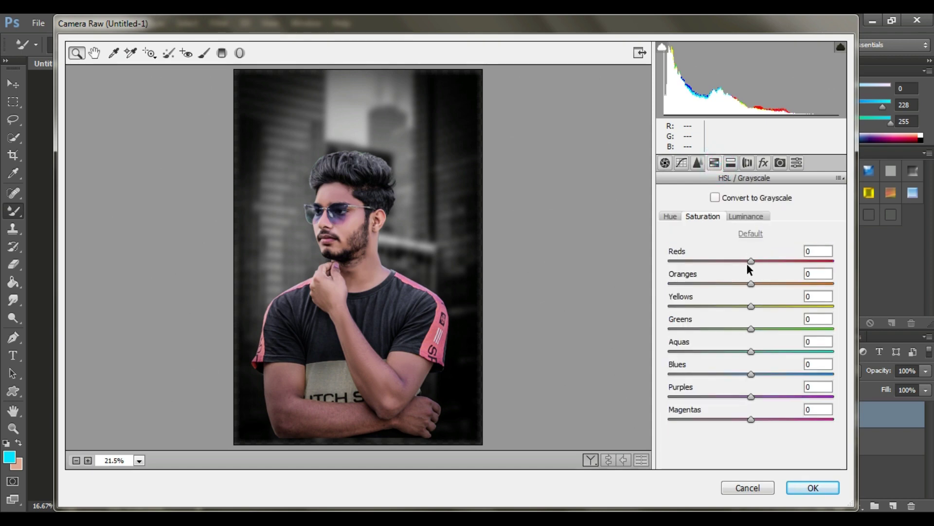
Try desaturating the magentas and purples to -100 and lowering the reds, and reset them to 0
left_click_drag(750, 418, 612, 417)
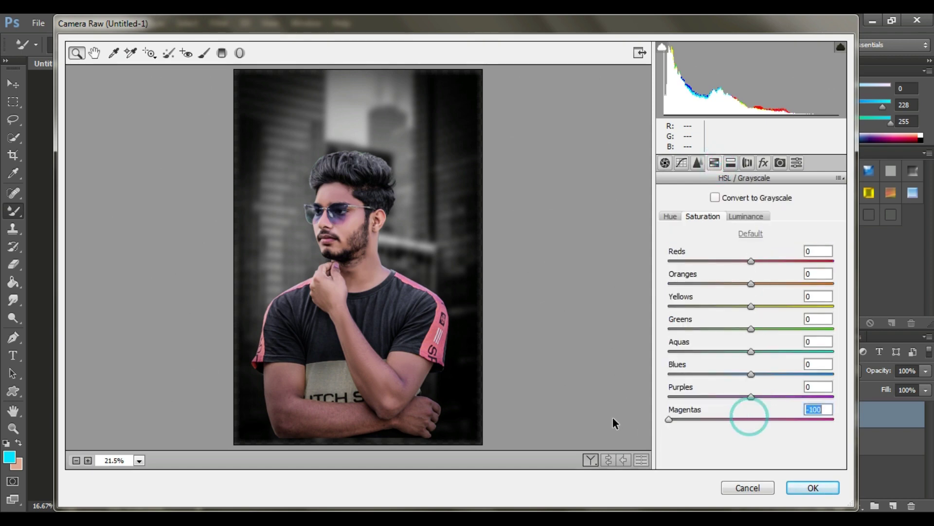
left_click_drag(742, 395, 572, 397)
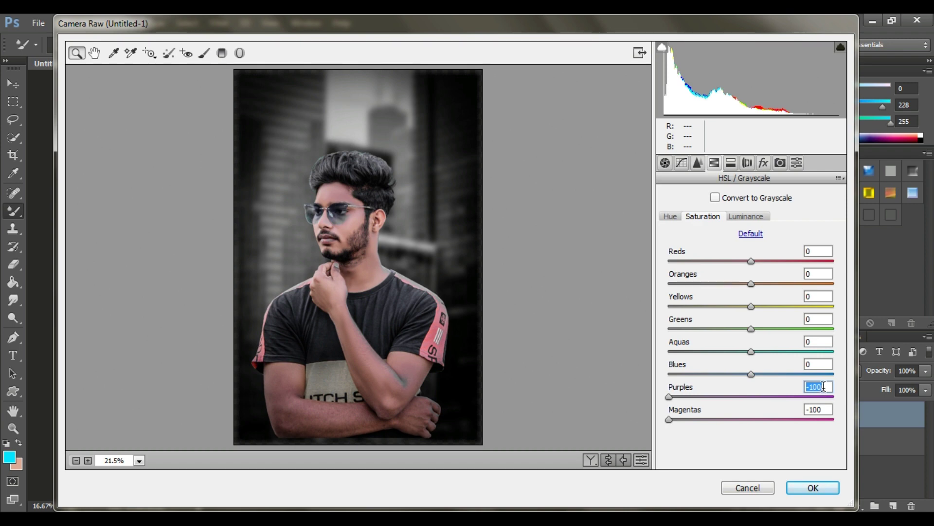
double_click(823, 410)
type("0")
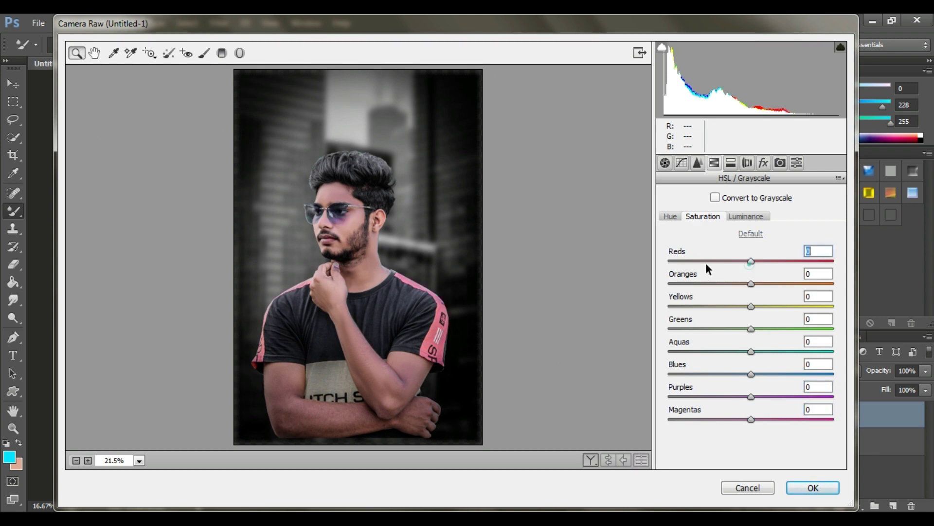
left_click_drag(750, 263, 602, 264)
type("0")
Set the saturation of oranges to -17 and reds to -8, and raise the luminance of both colours
left_click_drag(737, 284, 741, 261)
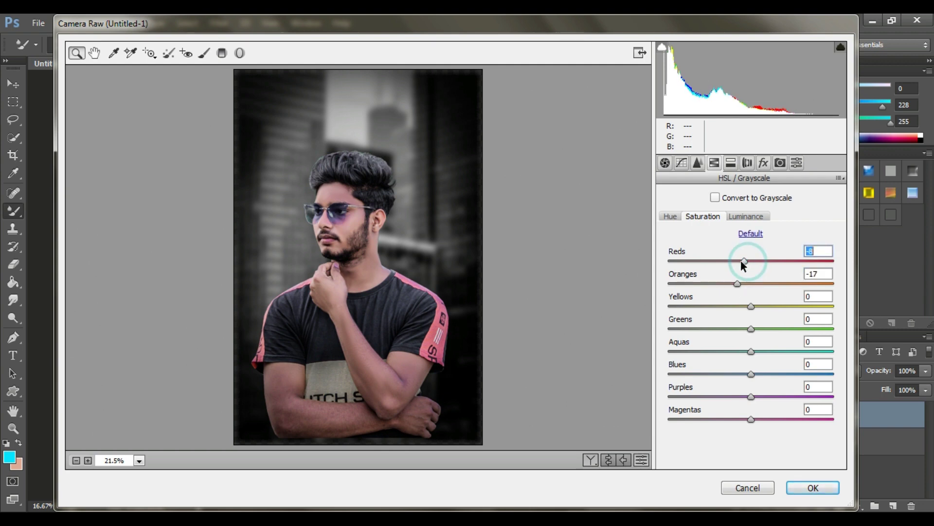
left_click(740, 217)
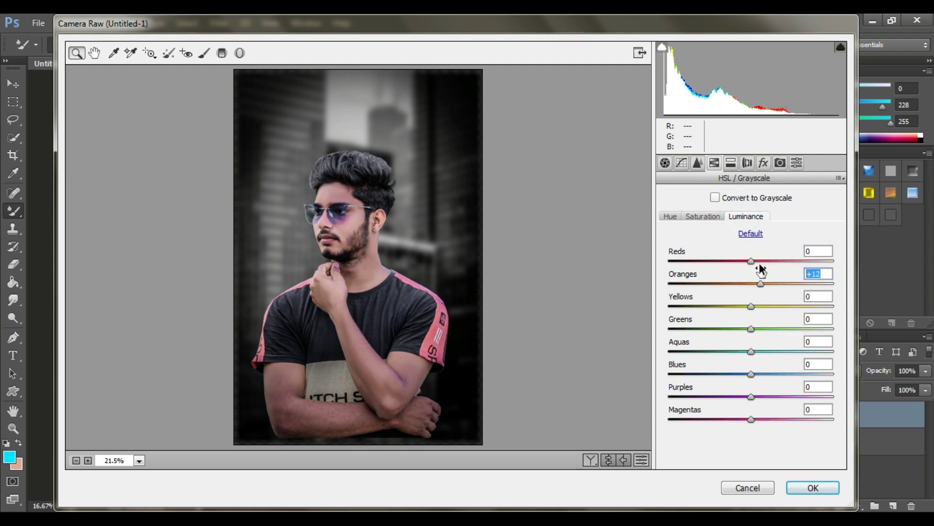
left_click_drag(759, 262, 767, 284)
left_click(813, 488)
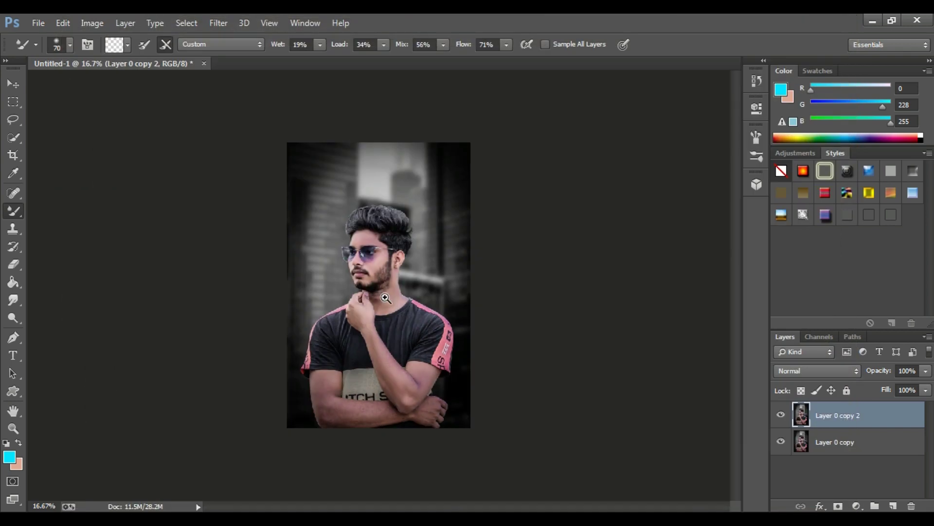
Merge Layer 0 copy 2 and Layer 0 copy into one layer
left_click(385, 297)
scroll(387, 241, "down", 1)
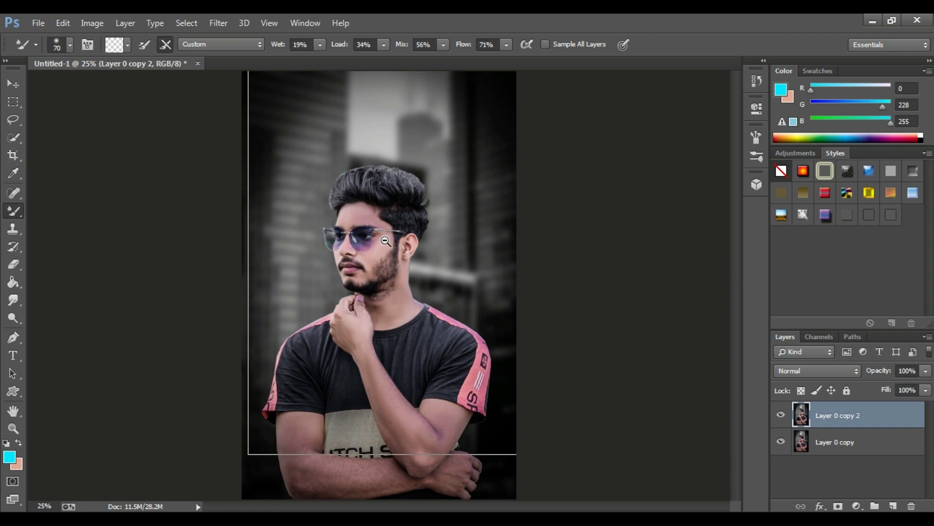
scroll(388, 192, "up", 1)
scroll(387, 192, "down", 1)
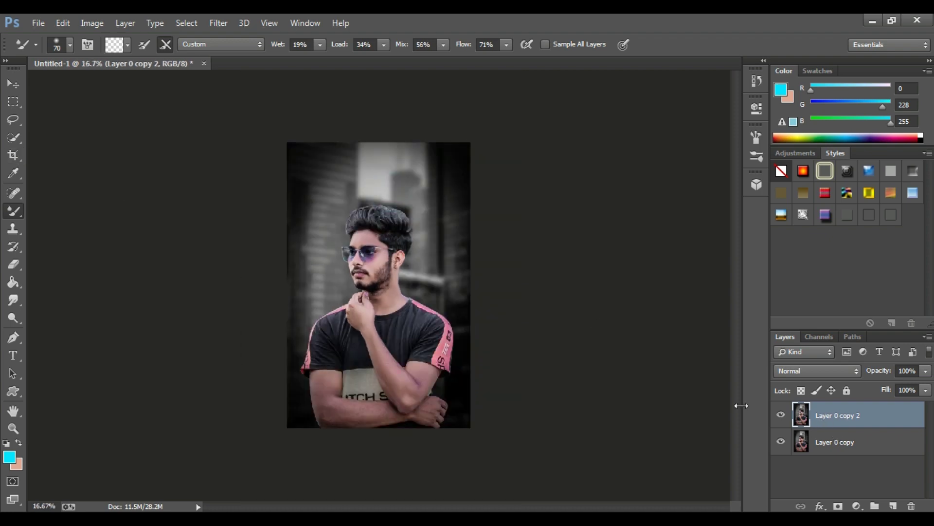
scroll(409, 267, "up", 1)
left_click(893, 442, "shift")
right_click(893, 442)
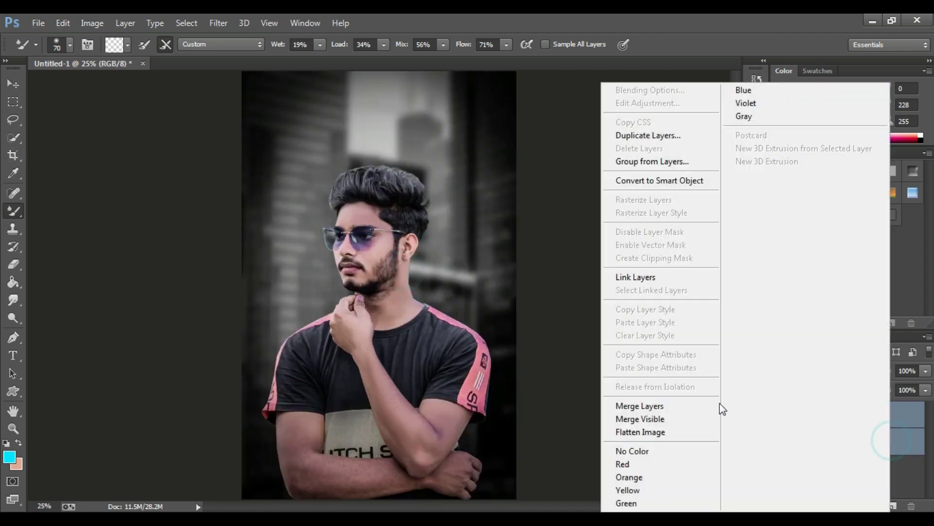
left_click(662, 404)
scroll(417, 277, "down", 1)
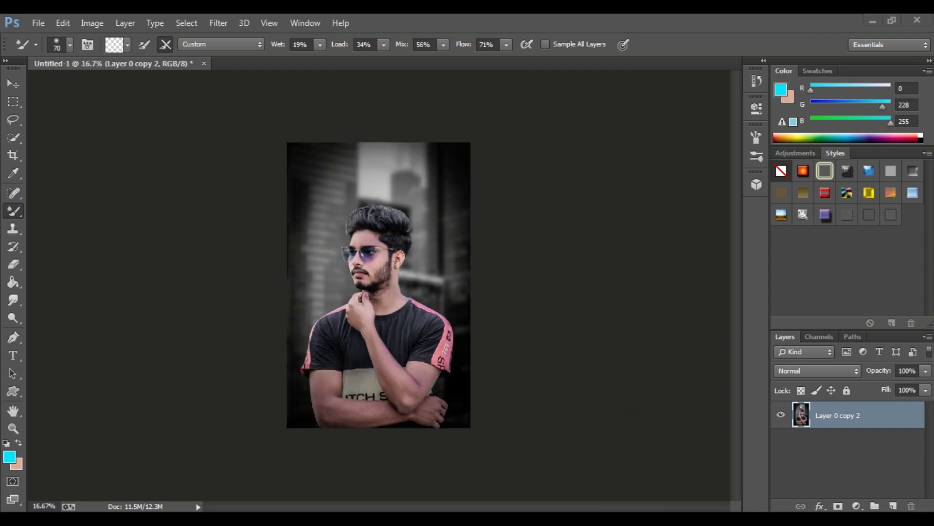
Place the giphy-downsized-large star image from the wallpaper folder's Night subfolder into the portrait document
left_click(155, 520)
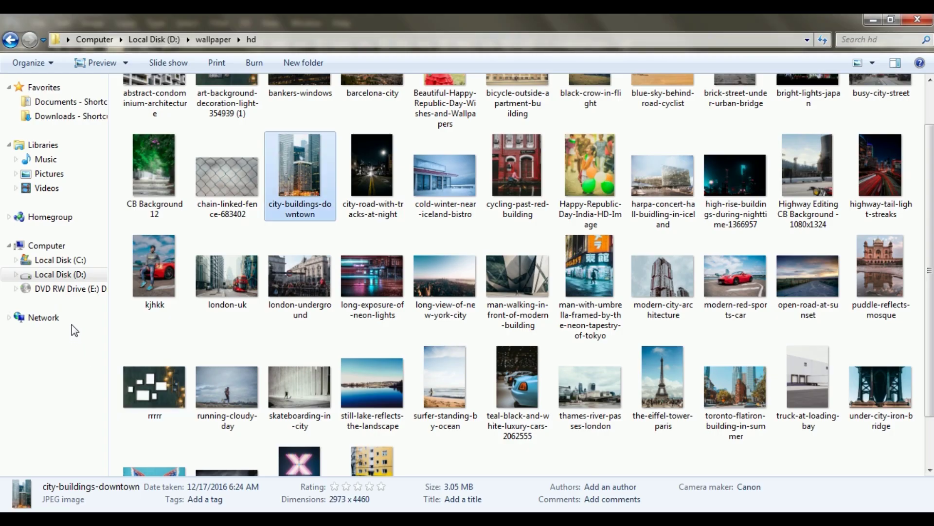
left_click(214, 40)
left_click(667, 198)
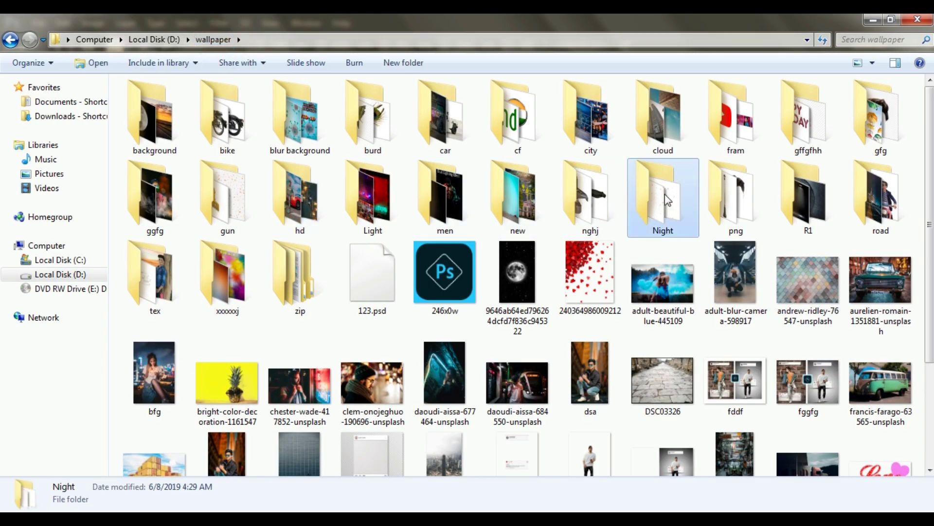
double_click(667, 199)
left_click_drag(524, 116, 343, 248)
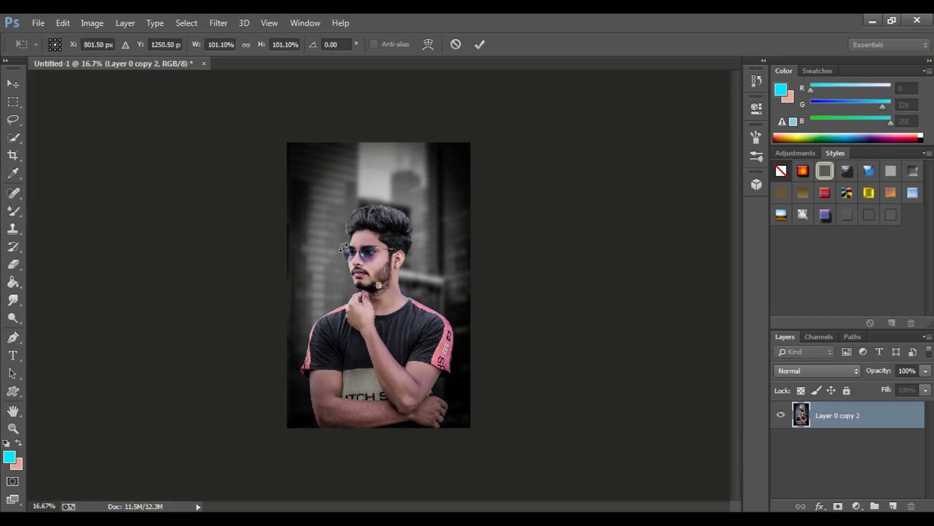
Scale and position the placed star image so it covers the whole canvas, and commit the placement
left_click_drag(381, 287, 547, 448)
left_click_drag(457, 376, 361, 233)
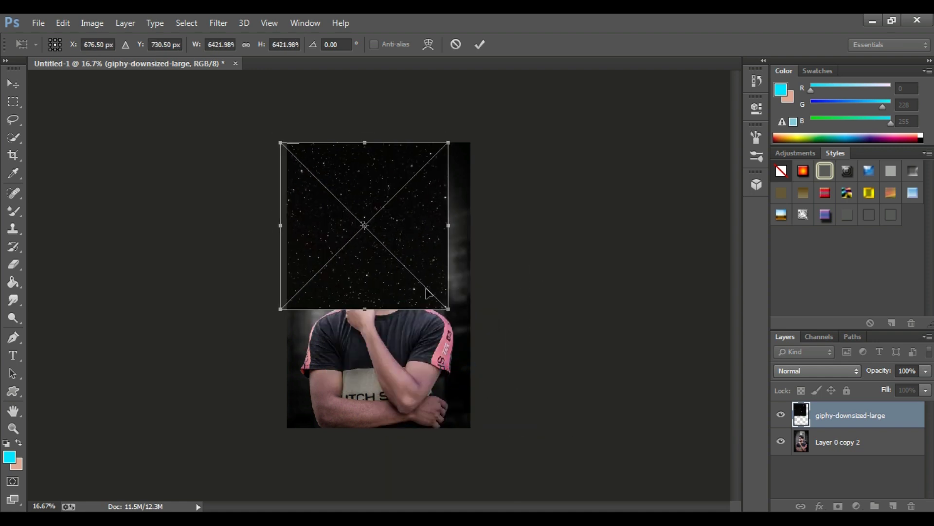
left_click_drag(449, 310, 566, 482)
left_click_drag(422, 374, 394, 362)
left_click(480, 44)
Rasterize the star image layer and set its blend mode to Screen
left_click(13, 211)
left_click(355, 243)
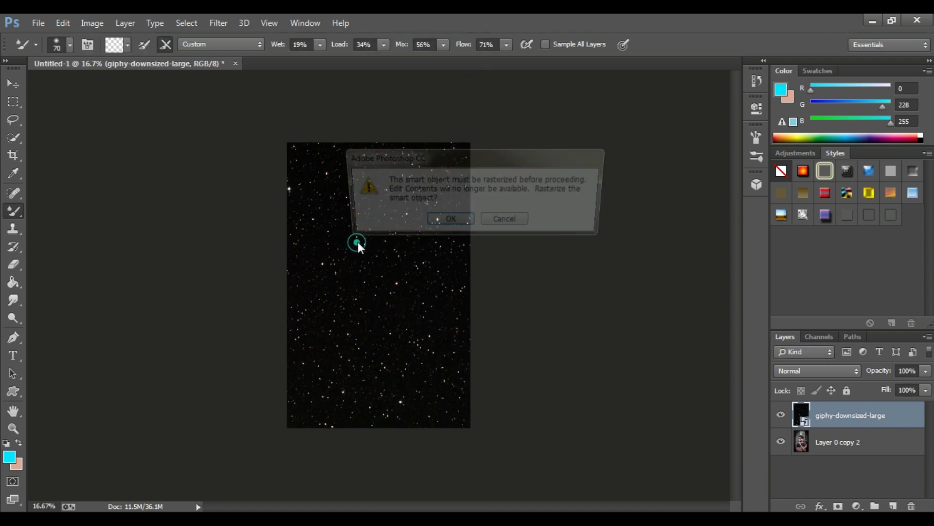
left_click(472, 217)
left_click(808, 370)
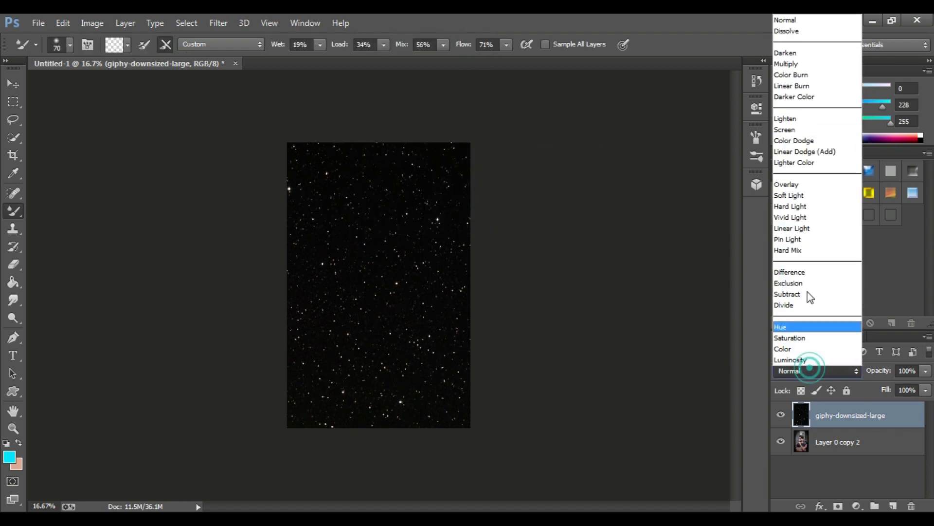
left_click(787, 129)
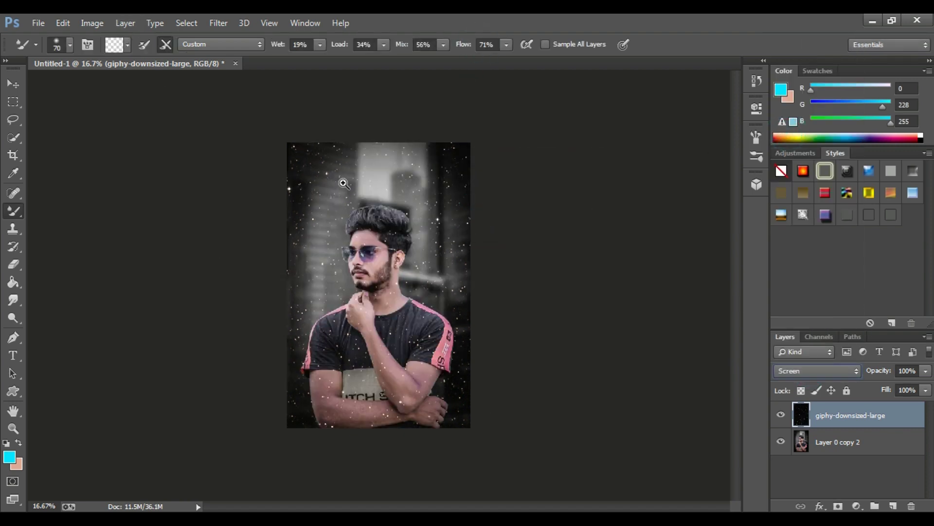
Adjust the star layer's Levels with black input 48, midtones 1.32 and a lowered white input
left_click(343, 183)
left_click(92, 23)
mouse_move(115, 56)
left_click(429, 71)
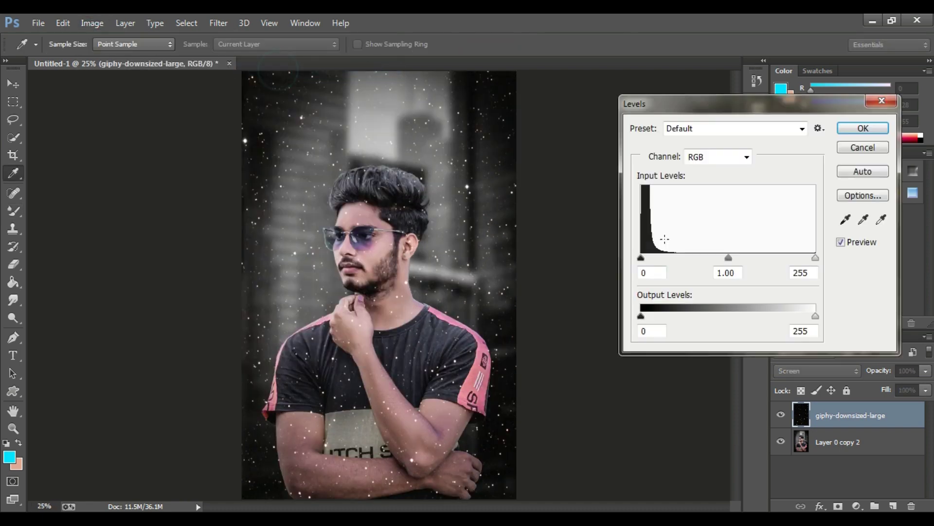
left_click_drag(642, 258, 670, 258)
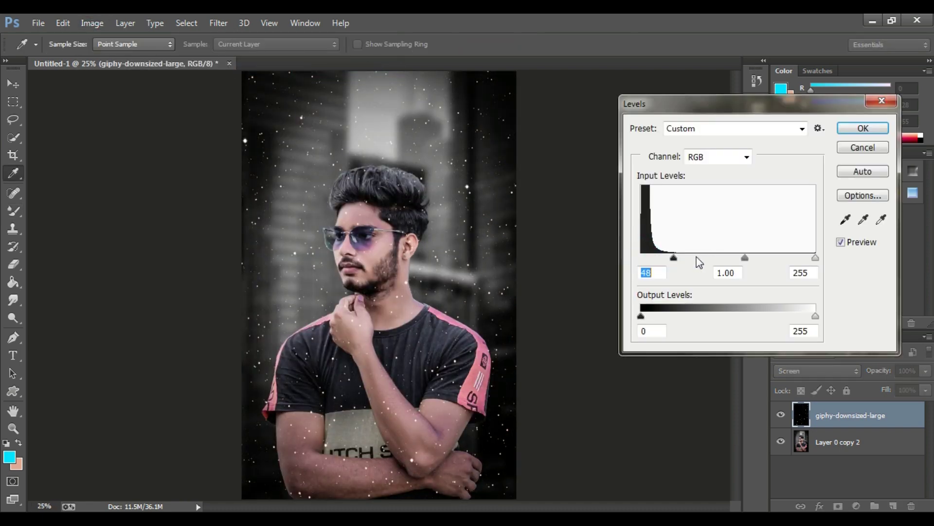
left_click_drag(744, 258, 722, 258)
left_click_drag(814, 258, 795, 258)
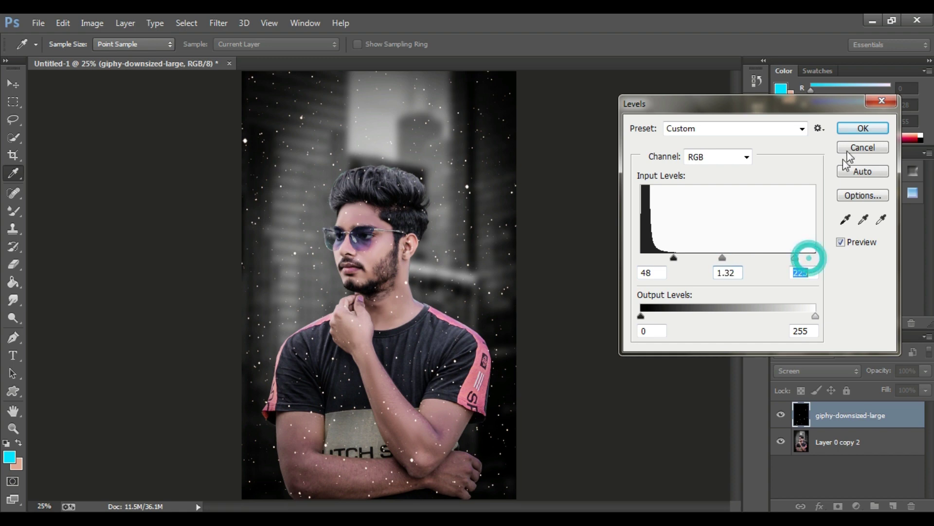
left_click(861, 128)
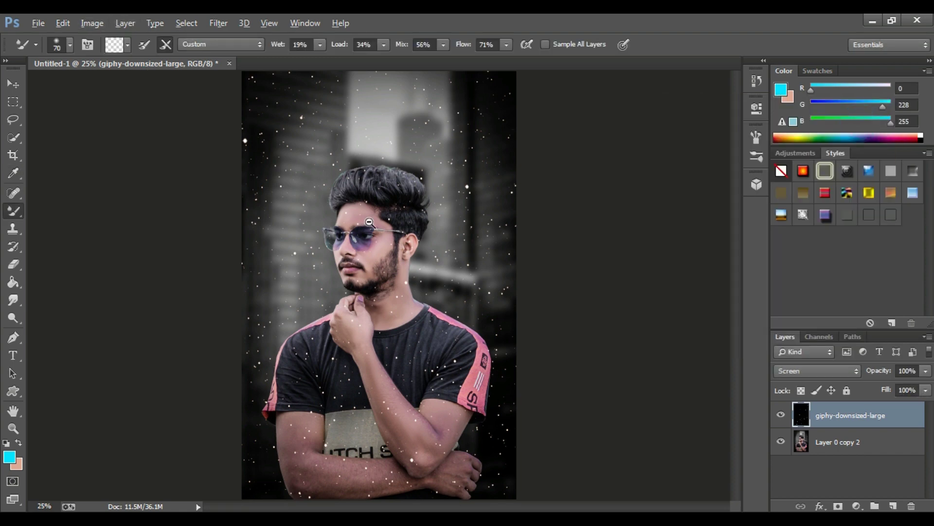
Erase the stars covering the man's head and body, enlarging the Eraser to size 400, and set the layer's fill to 65%
scroll(381, 225, "down", 1)
scroll(387, 222, "up", 1)
left_click(13, 265)
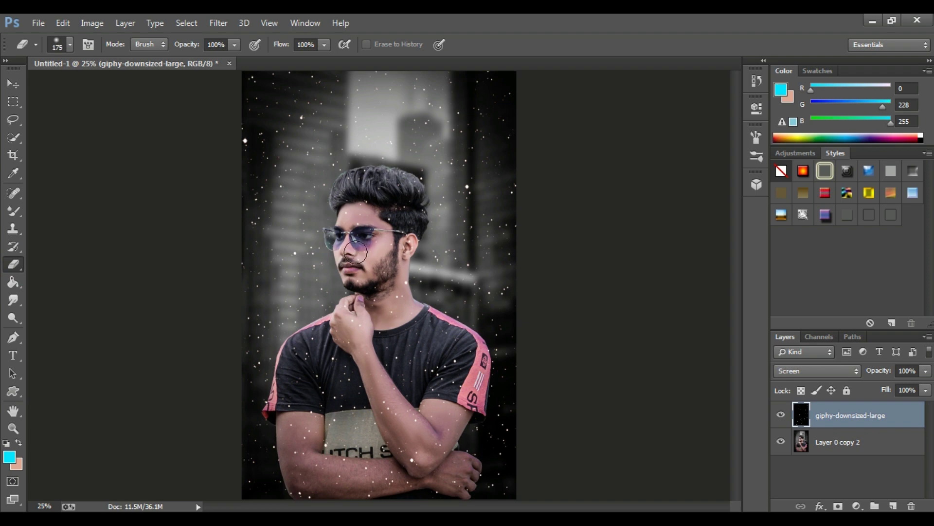
mouse_move(369, 195)
left_mouse_down()
mouse_move(368, 274)
mouse_move(371, 191)
mouse_move(393, 217)
left_mouse_up()
mouse_move(386, 293)
left_mouse_down()
mouse_move(313, 474)
mouse_move(328, 427)
mouse_move(351, 450)
mouse_move(346, 365)
mouse_move(397, 412)
mouse_move(430, 347)
mouse_move(424, 353)
mouse_move(417, 327)
mouse_move(411, 476)
mouse_move(317, 492)
mouse_move(336, 375)
left_mouse_up()
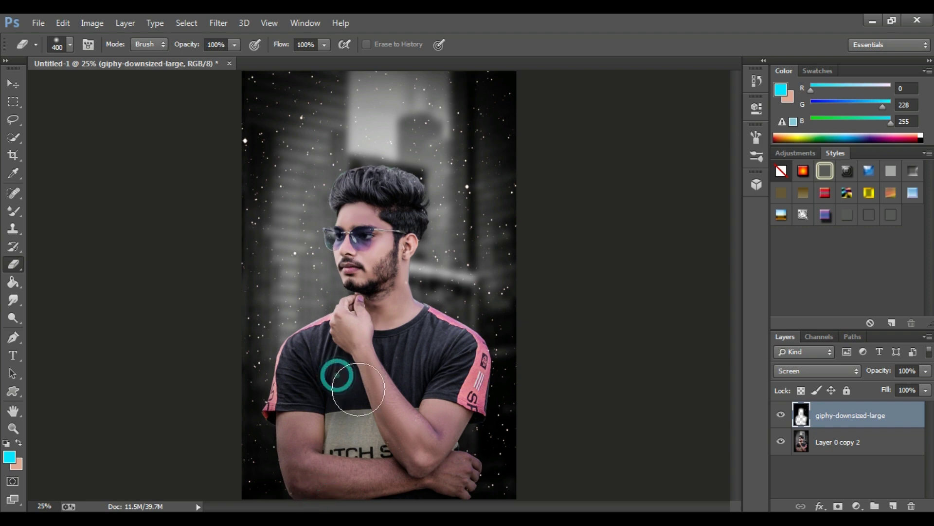
mouse_move(378, 229)
left_mouse_down()
mouse_move(361, 197)
mouse_move(408, 241)
mouse_move(368, 217)
mouse_move(343, 225)
left_mouse_up()
Apply a light Gaussian Blur to the star layer to soften the particles
left_click(375, 294, "alt")
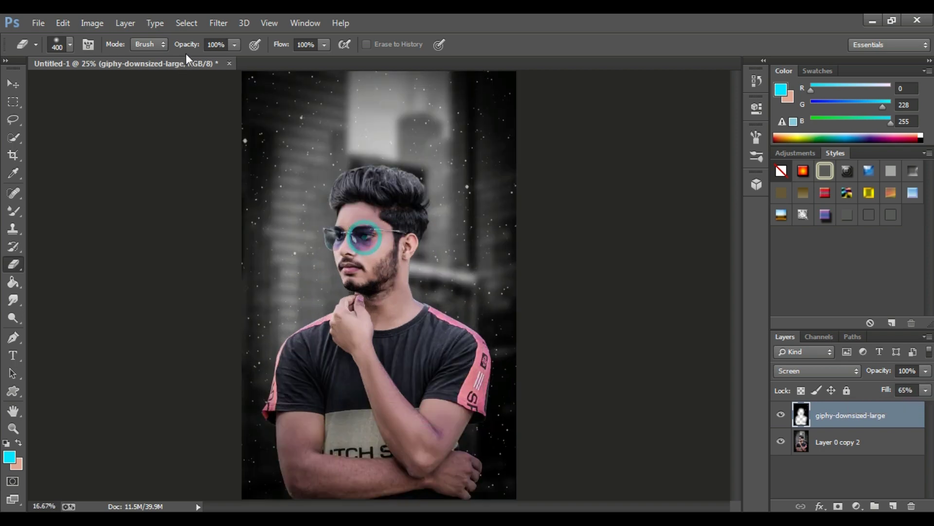
left_click(219, 23)
mouse_move(239, 188)
left_click(482, 295)
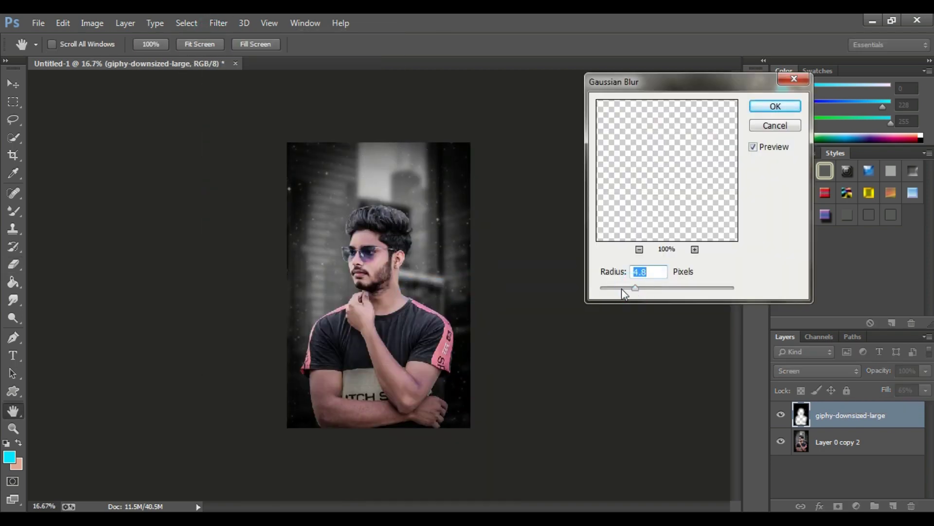
left_click(763, 110)
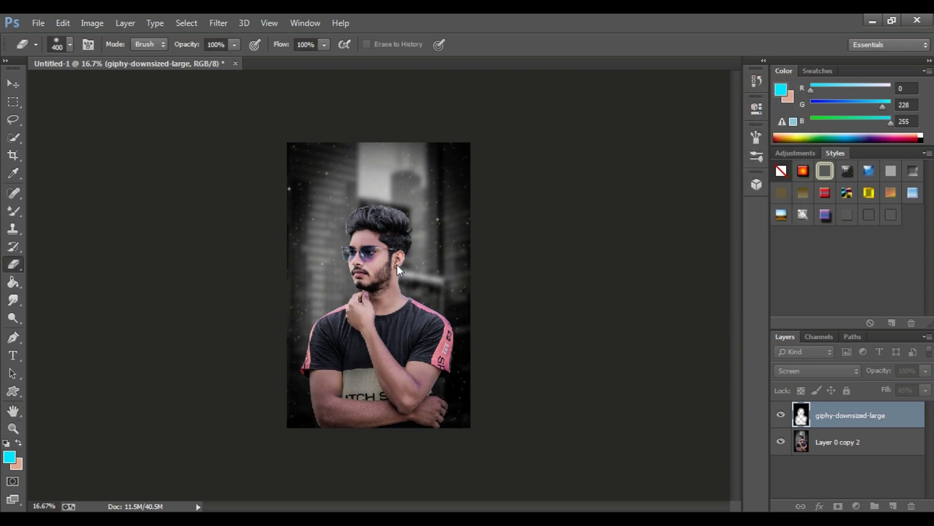
Inspect the softened stars around the head and merge the star layer with Layer 0 copy 2
left_click(397, 227, "alt")
left_click(399, 227, "ctrl")
left_click(399, 228, "ctrl")
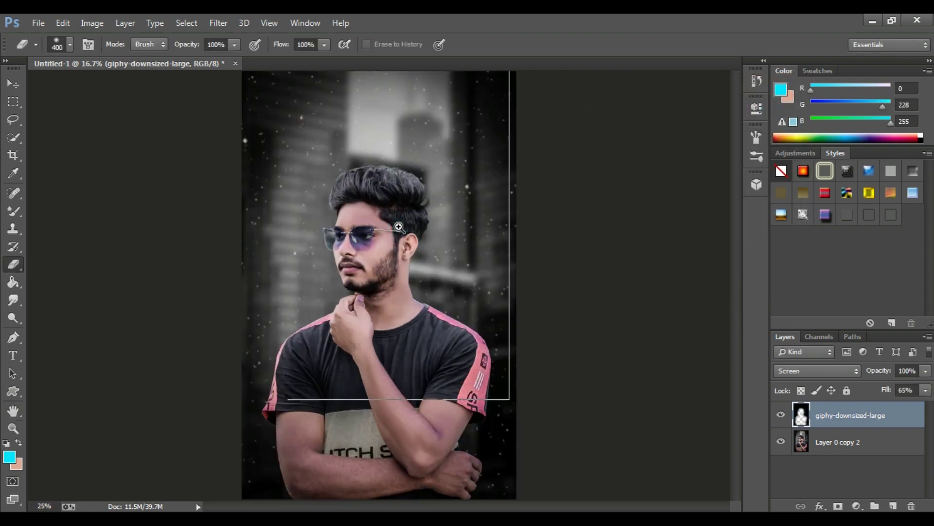
left_click(396, 226, "ctrl")
left_click(400, 233, "ctrl")
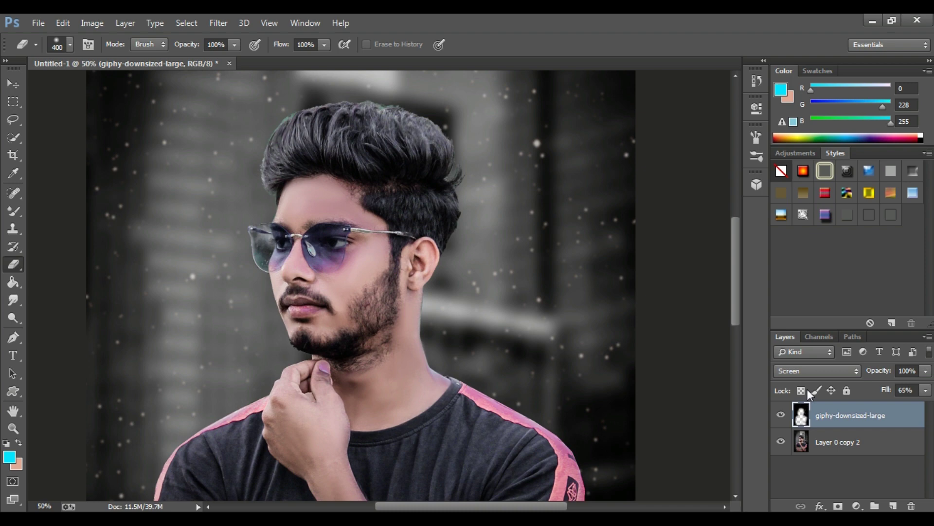
left_click(827, 449, "shift")
right_click(828, 448)
left_click(618, 407)
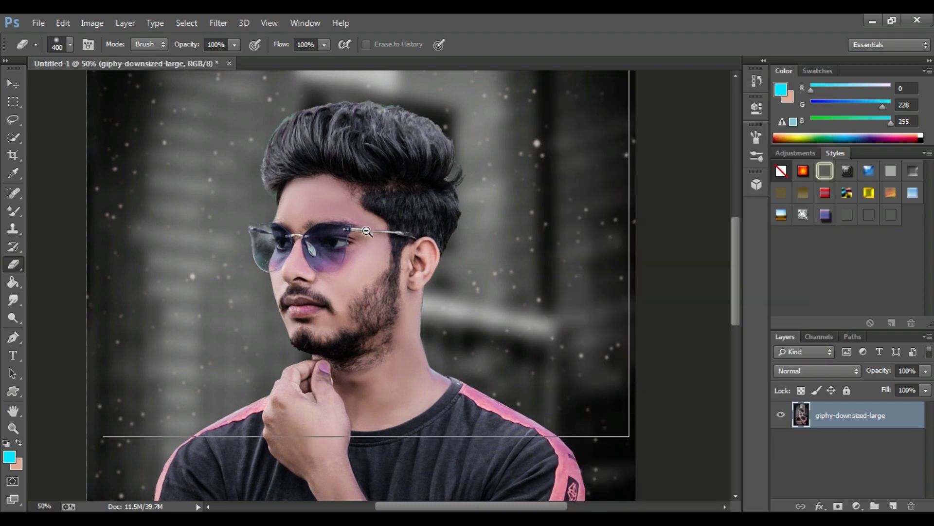
left_click(367, 232, "alt")
left_click(366, 231, "alt")
left_click(366, 232, "alt")
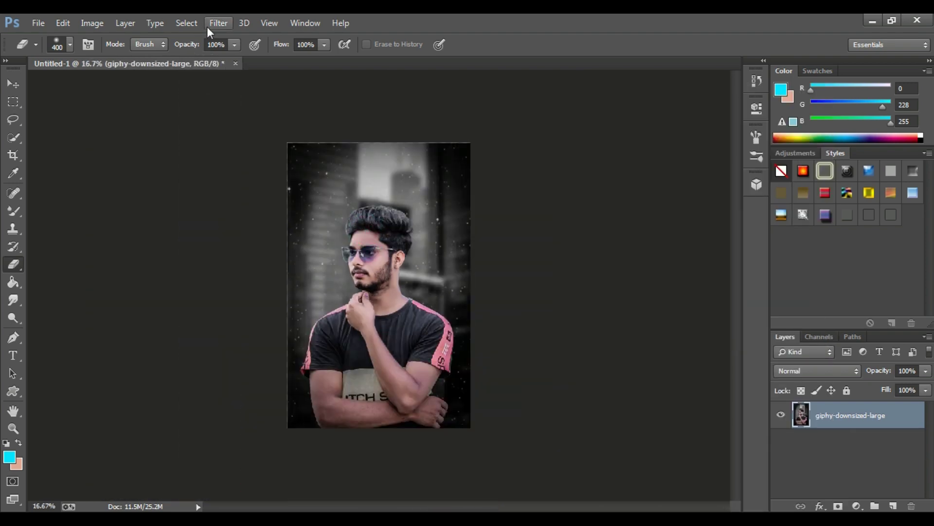
left_click(218, 23)
left_click(234, 100)
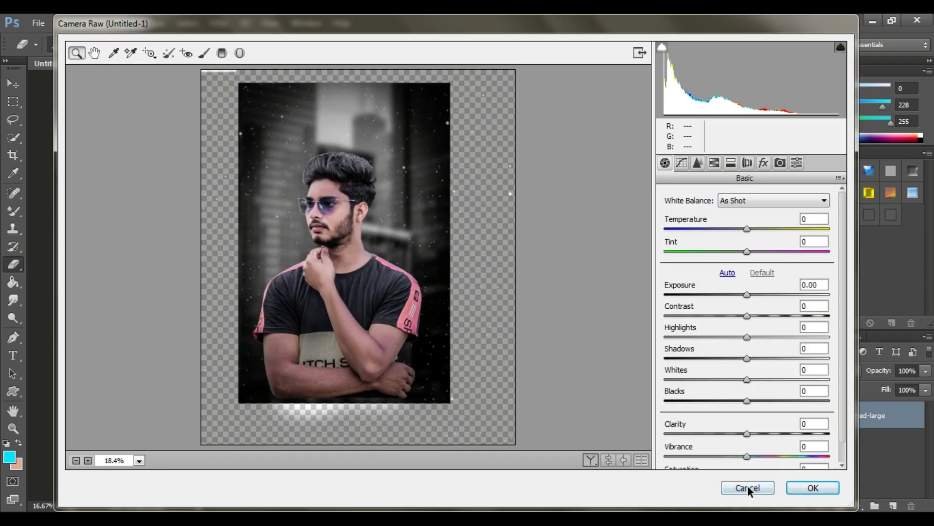
left_click(748, 488)
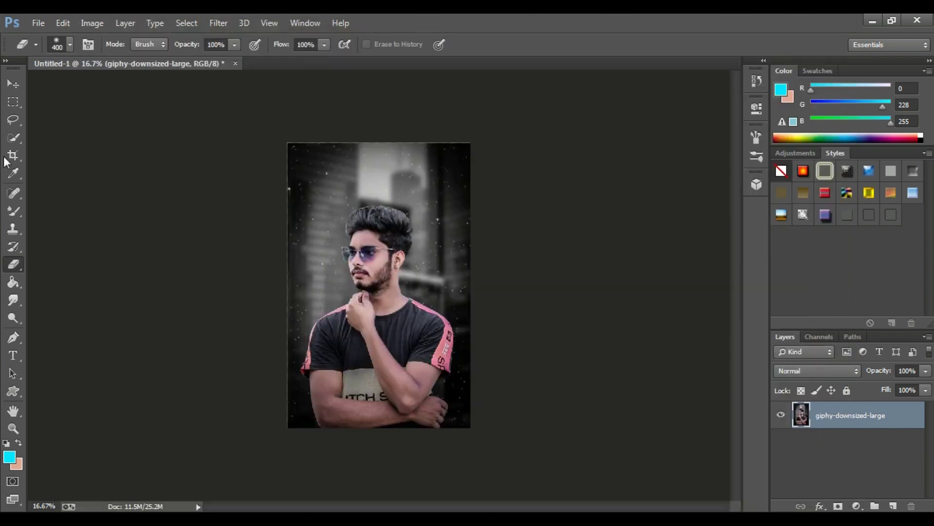
Crop the image to the canvas bounds, deleting the layer pixels outside it
left_click(12, 154)
left_click(632, 45)
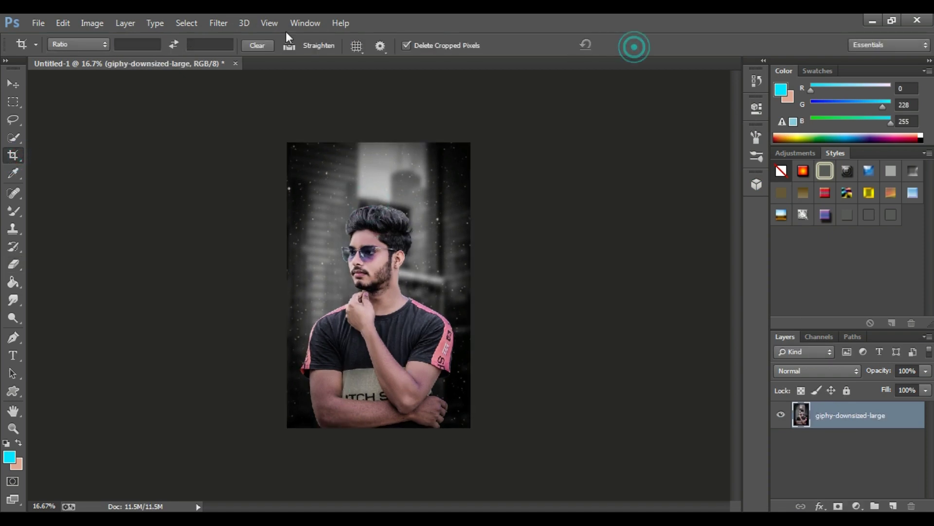
Start the Camera Raw Filter and set HSL saturation to Blues -100, Purples -100 and Oranges -6
left_click(219, 23)
left_click(255, 99)
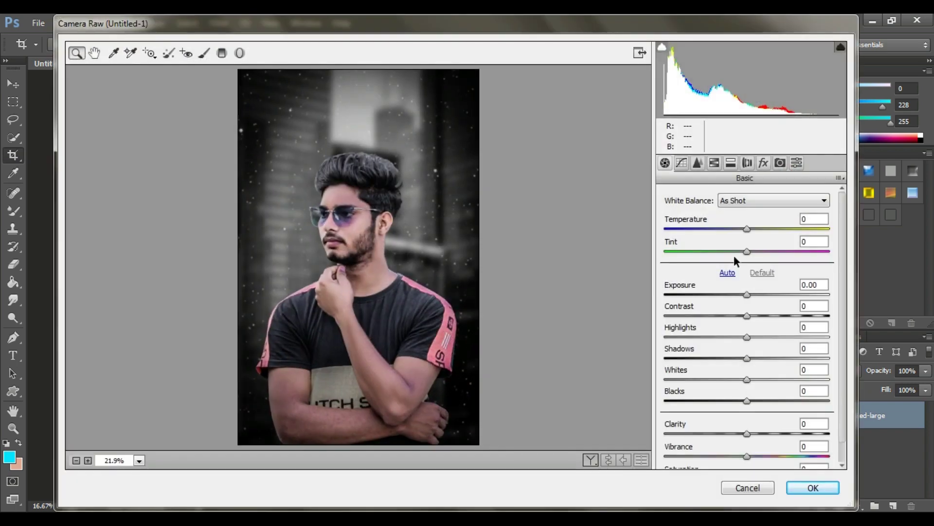
left_click(715, 162)
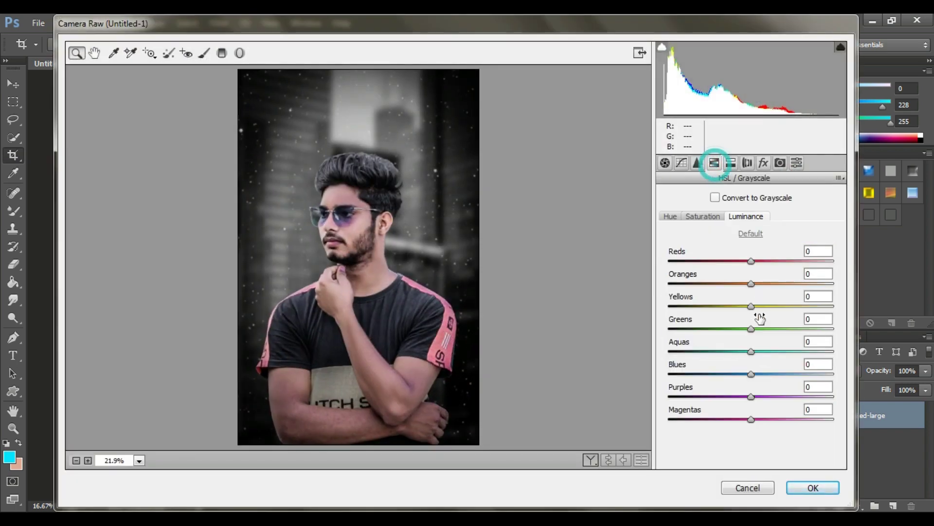
left_click(704, 216)
left_click_drag(751, 373, 669, 374)
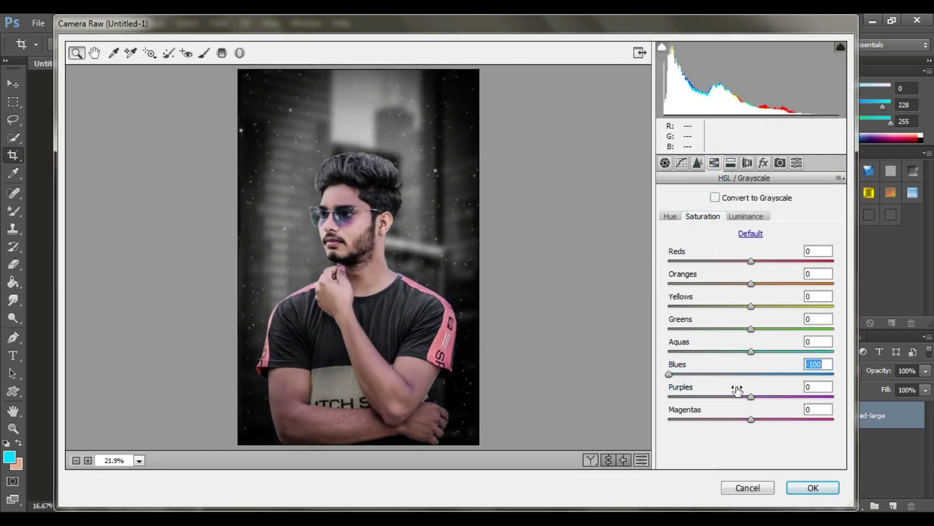
left_click_drag(737, 392, 673, 398)
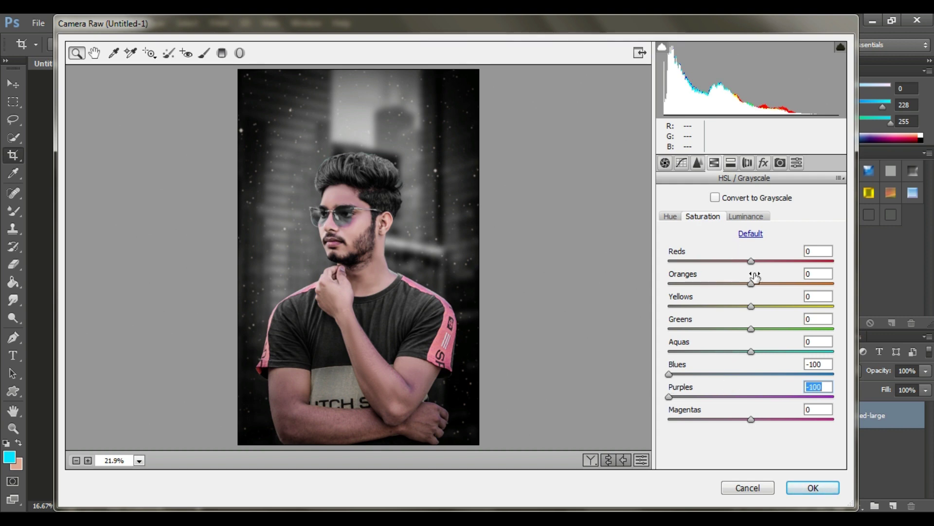
left_click_drag(736, 284, 740, 284)
Set HSL luminance to Oranges +37 and Reds +27, and the basic tones to Shadows -22, Whites -26 and Blacks -1
left_click(750, 218)
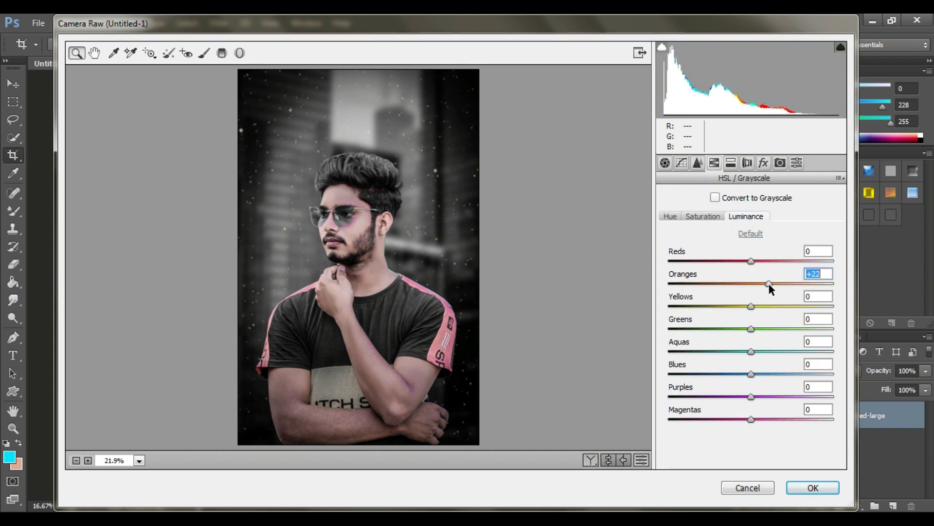
left_click_drag(769, 284, 773, 261)
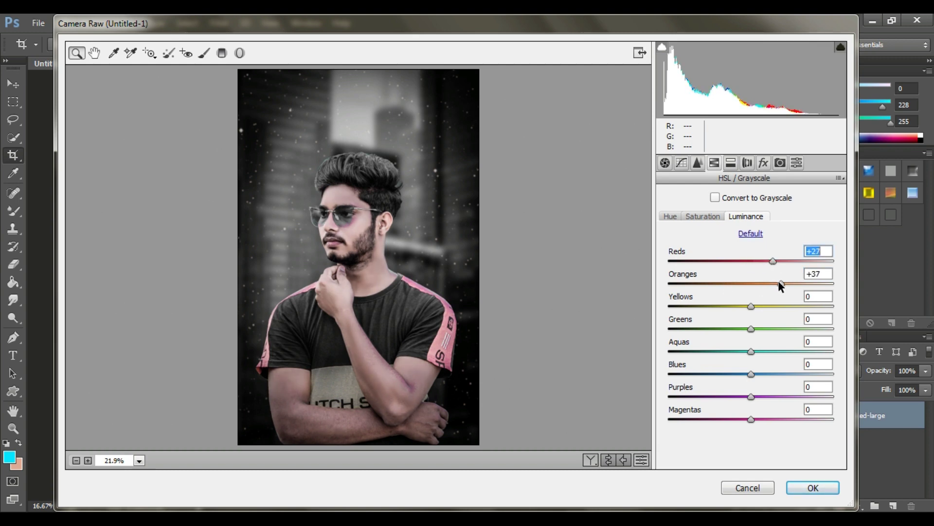
left_click(780, 283)
left_click(665, 162)
left_click_drag(747, 358, 728, 335)
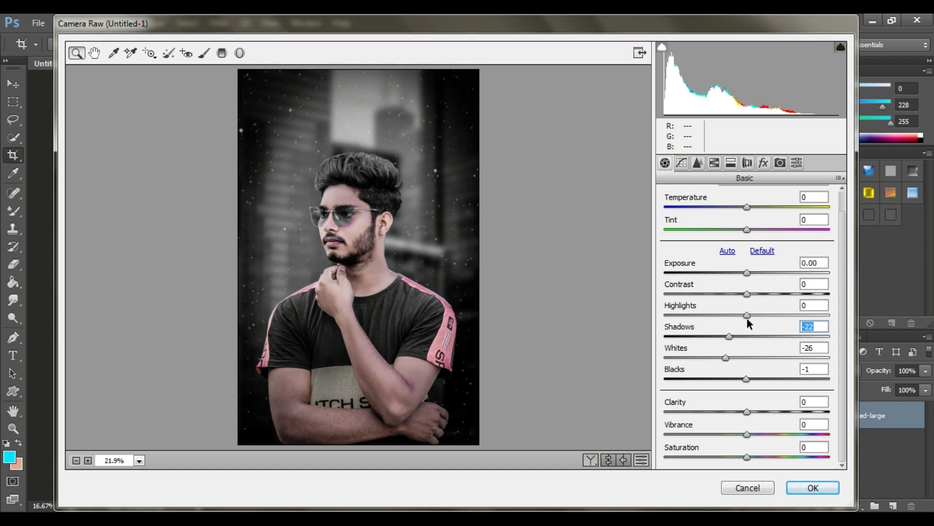
Readjust the HSL saturation to Reds -19, Oranges -19, Blues -73 and Purples -73, apply the filter and inspect the portrait
left_click(713, 164)
left_click(759, 262)
left_click(704, 216)
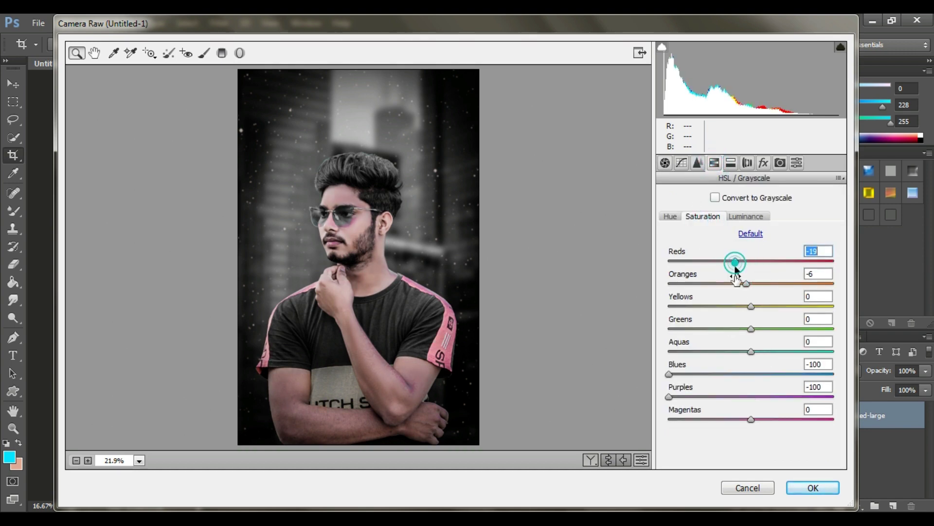
left_click(736, 283)
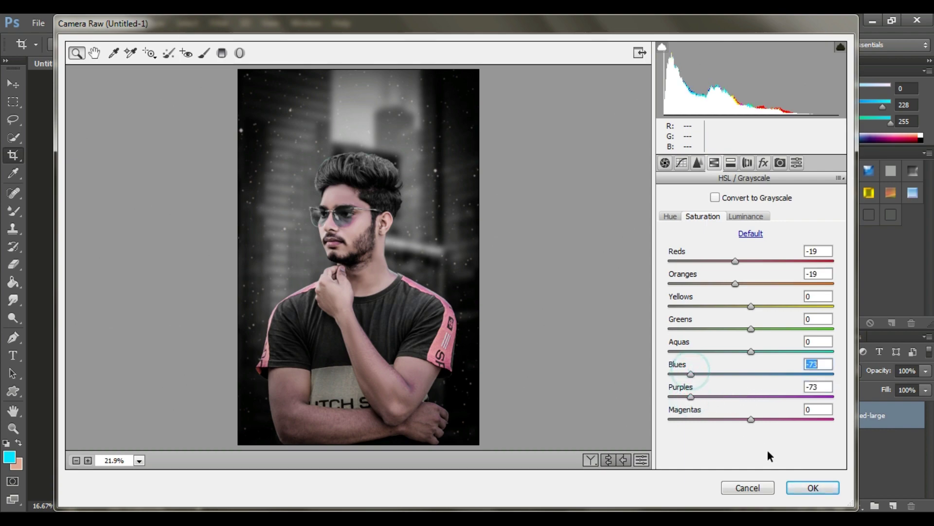
left_click(808, 486)
left_click(400, 206)
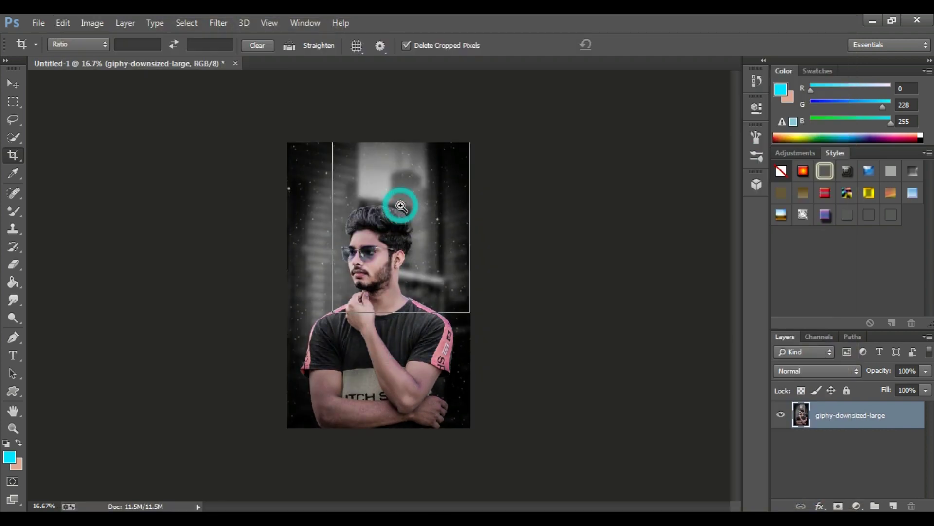
left_click(401, 206)
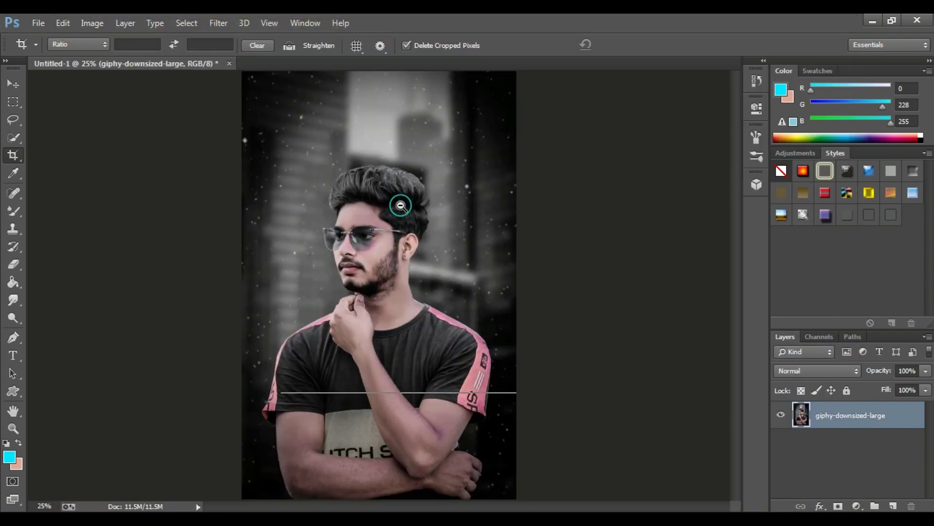
left_click(401, 205, "alt")
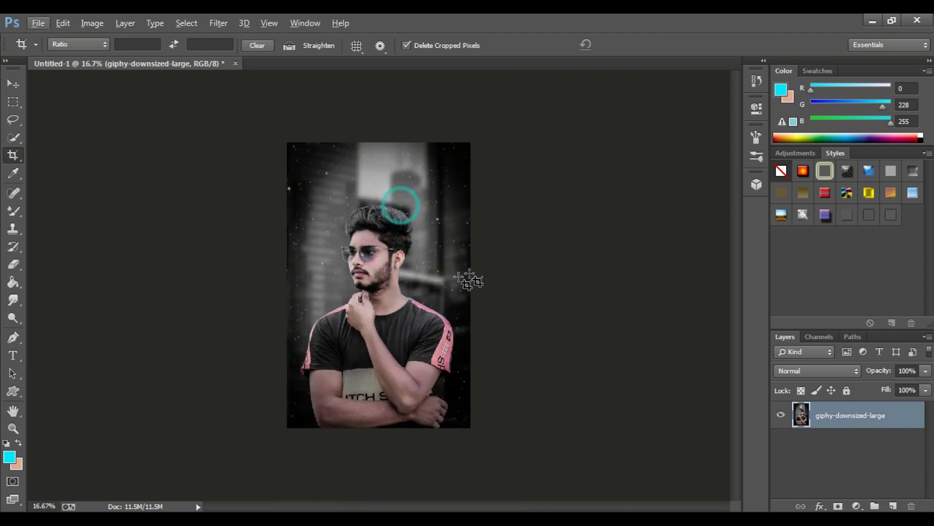
On a new layer, paint one soft white (ffffff) glow beside the man's head with the size 800 Brush
left_click(889, 506)
key("b")
left_click(9, 456)
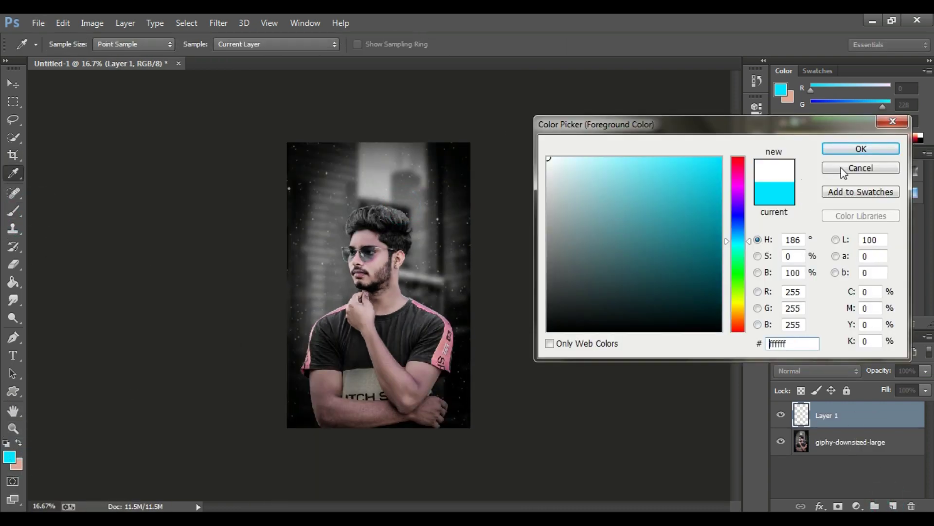
left_click(844, 149)
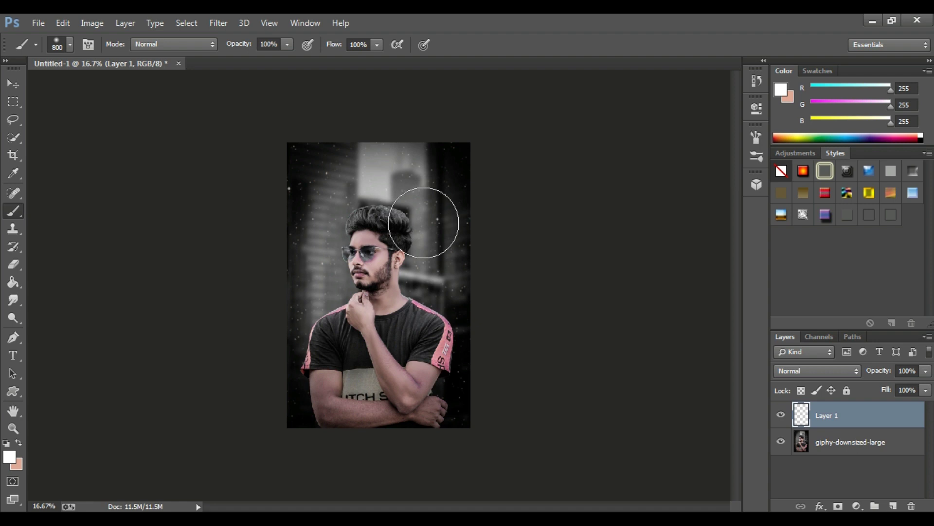
left_click(423, 222)
Enlarge the white glow with Free Transform, shift it slightly down, and set its layer fill to 57%
left_click(926, 390)
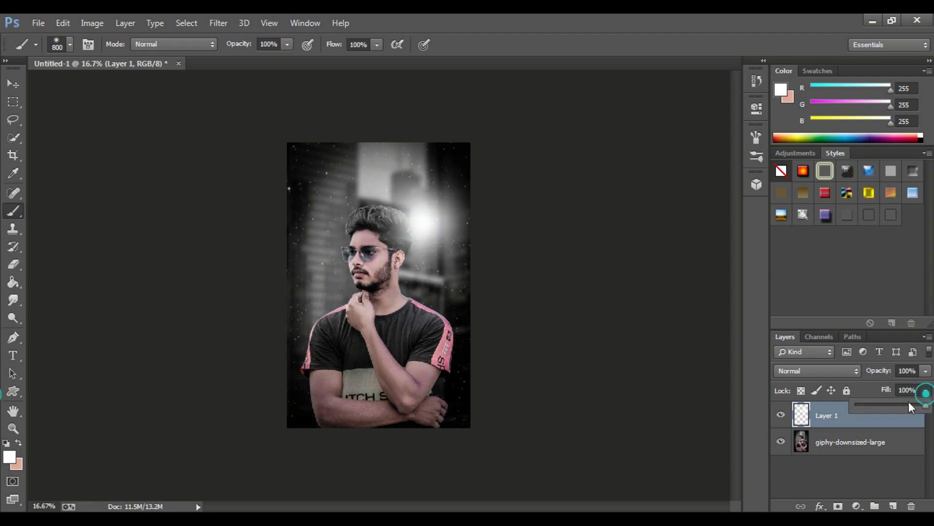
left_click_drag(926, 404, 883, 409)
key("ctrl+t")
left_click_drag(457, 204, 506, 148)
left_click_drag(452, 243, 447, 259)
left_click(618, 44)
left_click(926, 390)
left_click_drag(895, 404, 900, 404)
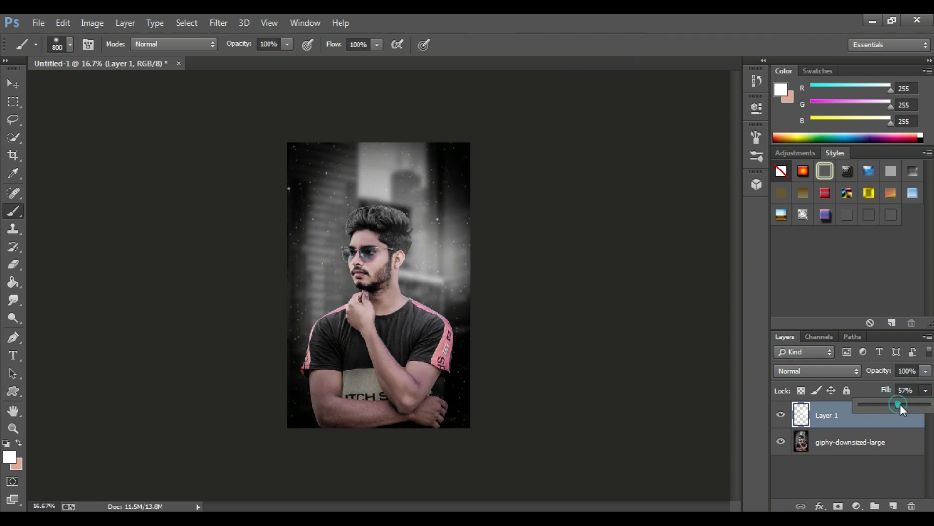
Transform the glow again, resizing it and moving it closer behind the man's neck
key("ctrl+t")
left_click_drag(384, 263, 408, 222)
left_click_drag(453, 252, 425, 275)
left_click(617, 44)
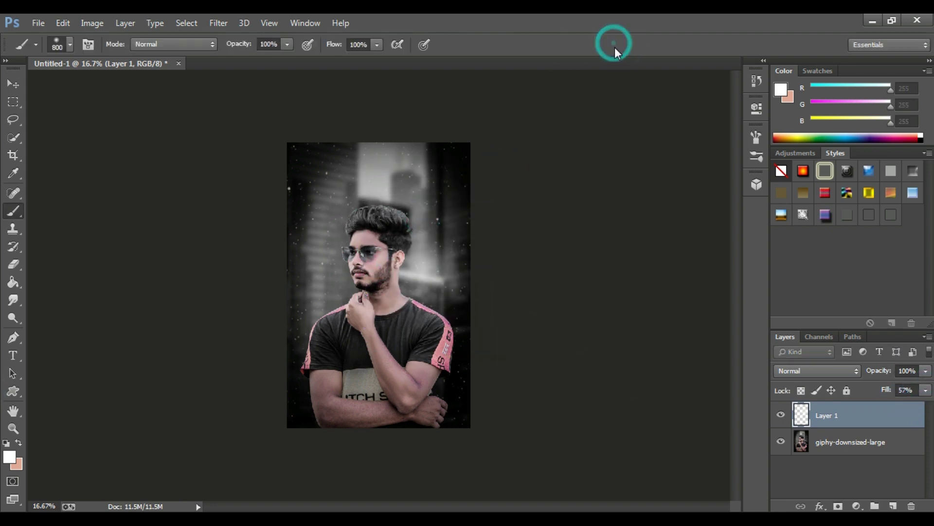
Apply Brightness/Contrast to the glow layer with brightness -5 and contrast 54
left_click(86, 23)
mouse_move(112, 58)
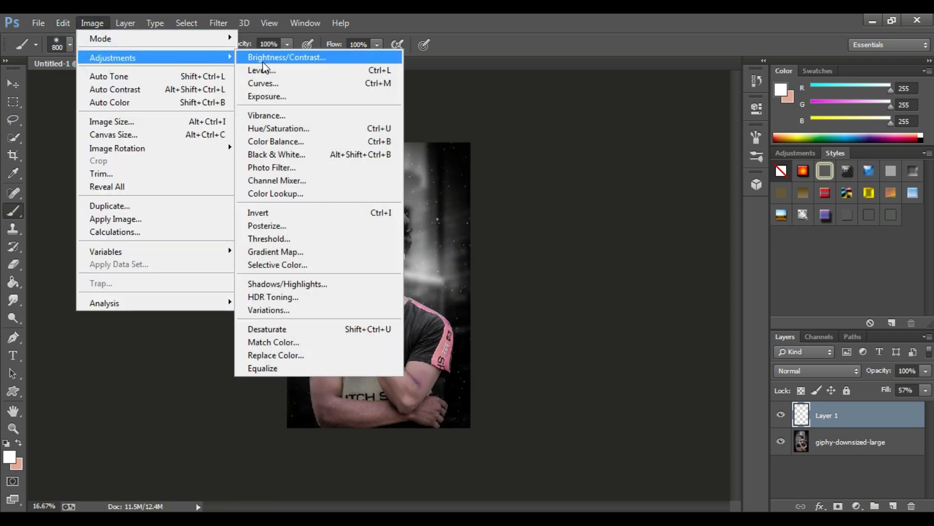
left_click(452, 57)
left_click(721, 172)
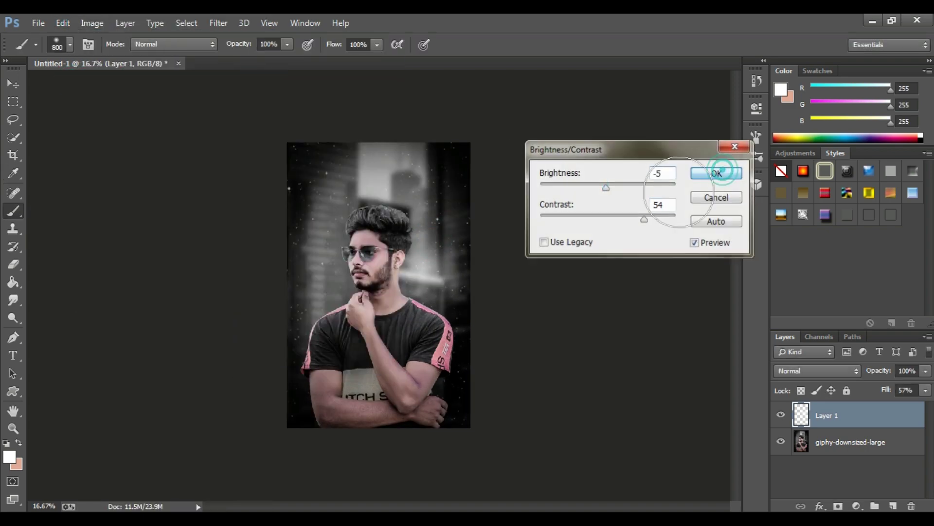
Try different blend modes on the glow layer, choose Hard Mix, and set the layer's fill to 39%
scroll(470, 234, "up", 1)
scroll(470, 234, "down", 1)
left_click(808, 370)
left_click(806, 333)
scroll(807, 343, "up", 7)
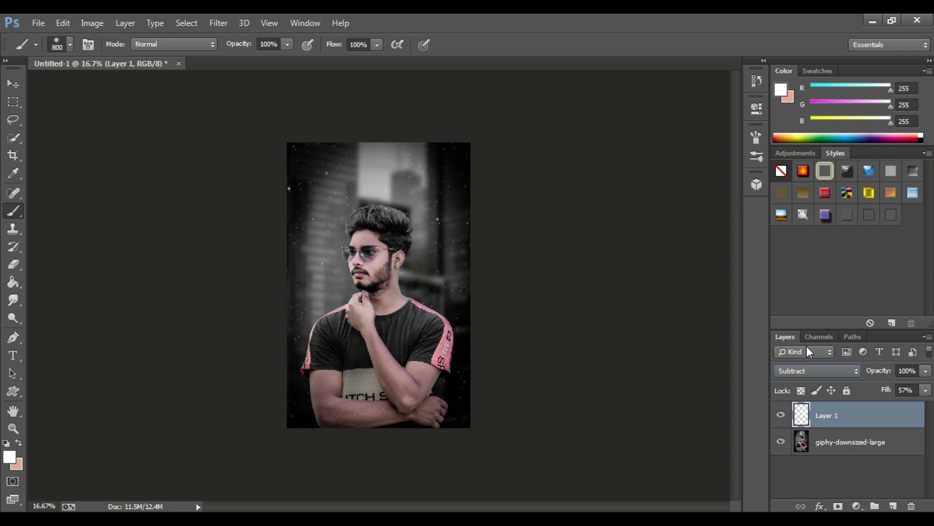
scroll(806, 343, "down", 1)
left_click(926, 390)
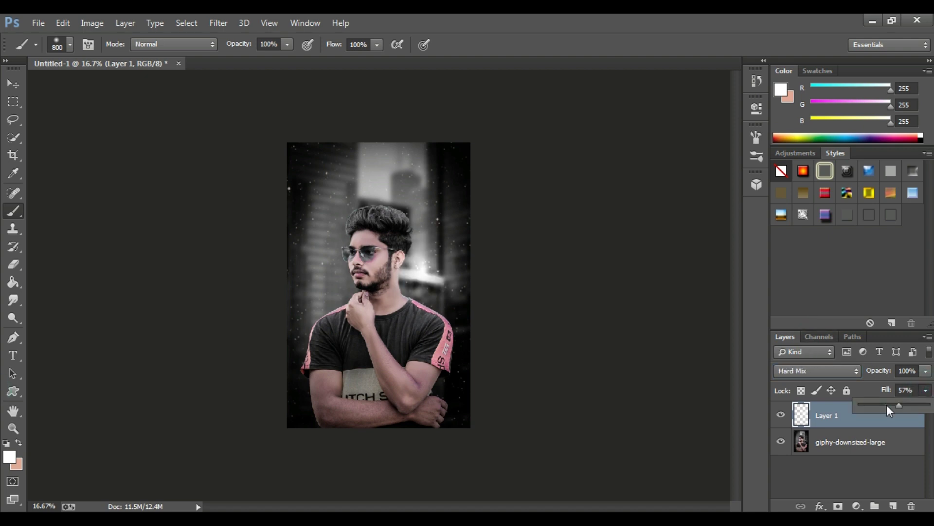
left_click(886, 408)
left_click(469, 284)
Scale the glow layer to about 135% and reposition it around the man's head and neck
scroll(481, 284, "up", 1)
key("ctrl+t")
left_click_drag(498, 179, 547, 119)
left_click_drag(491, 197, 459, 223)
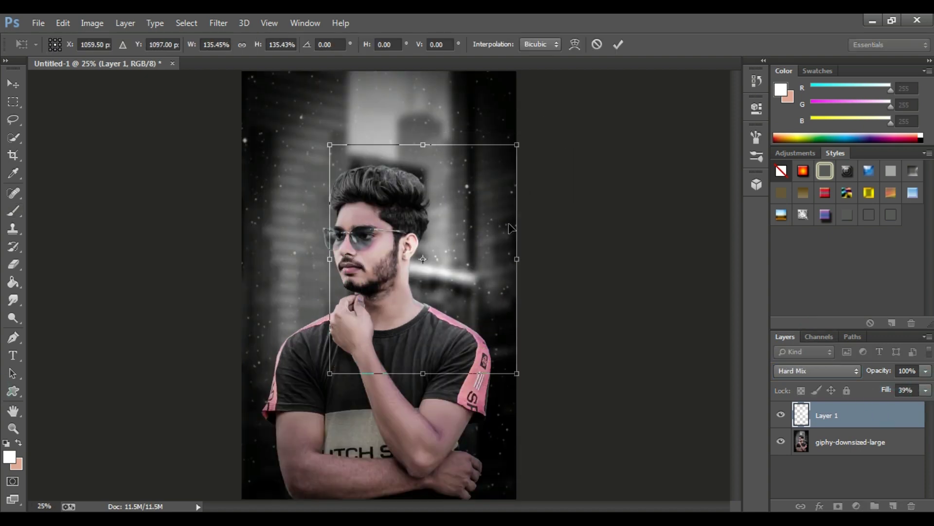
left_click(618, 45)
Set the glow layer's blend mode back to Normal
left_click(818, 371)
left_click(788, 18)
left_click(926, 390)
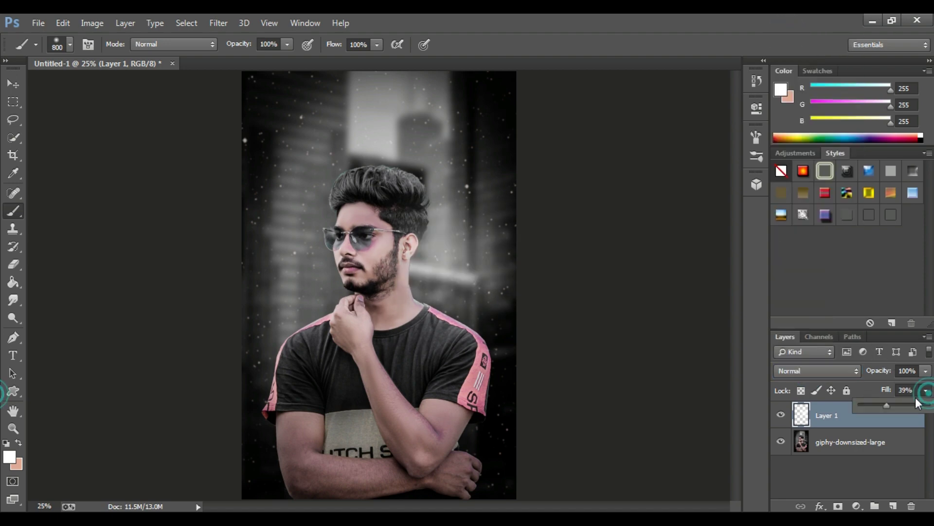
Transform the glow once more to reposition it around the man's head, and duplicate its layer
scroll(475, 258, "down", 1)
key("ctrl+t")
mouse_move(475, 259)
left_mouse_down()
mouse_move(448, 265)
mouse_move(357, 179)
mouse_move(343, 226)
mouse_move(340, 212)
left_mouse_up()
left_click(618, 44)
scroll(387, 223, "down", 1)
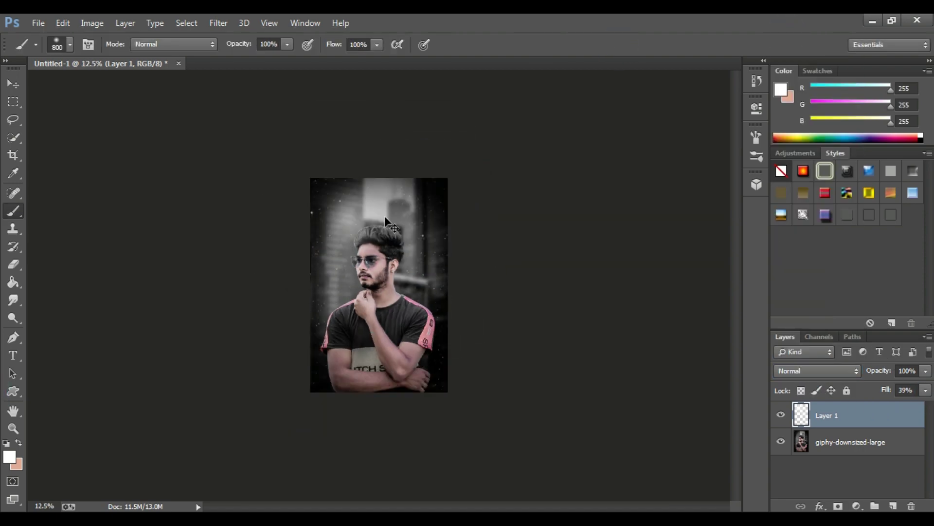
key("ctrl+j")
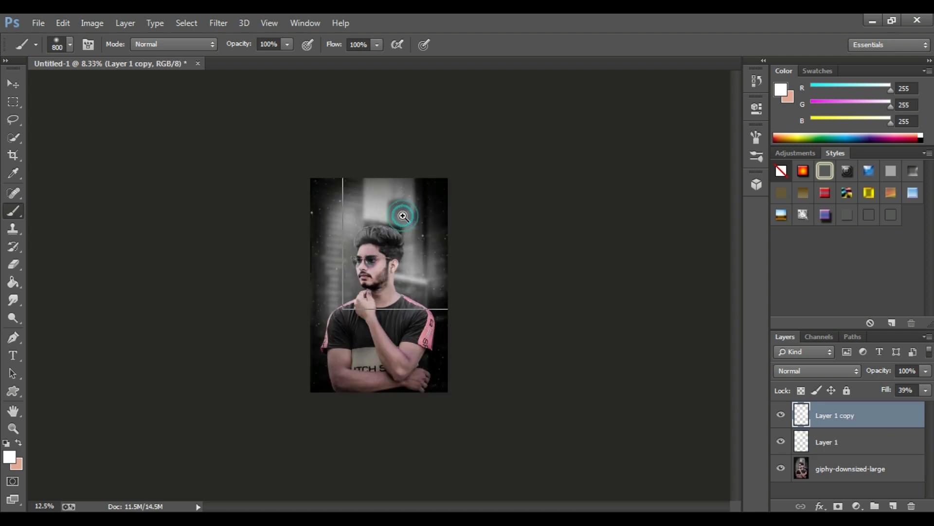
Add the white text BLACK in Impact at 72 pt over the dark background beside the man's head
scroll(403, 216, "up", 1)
left_click(13, 357)
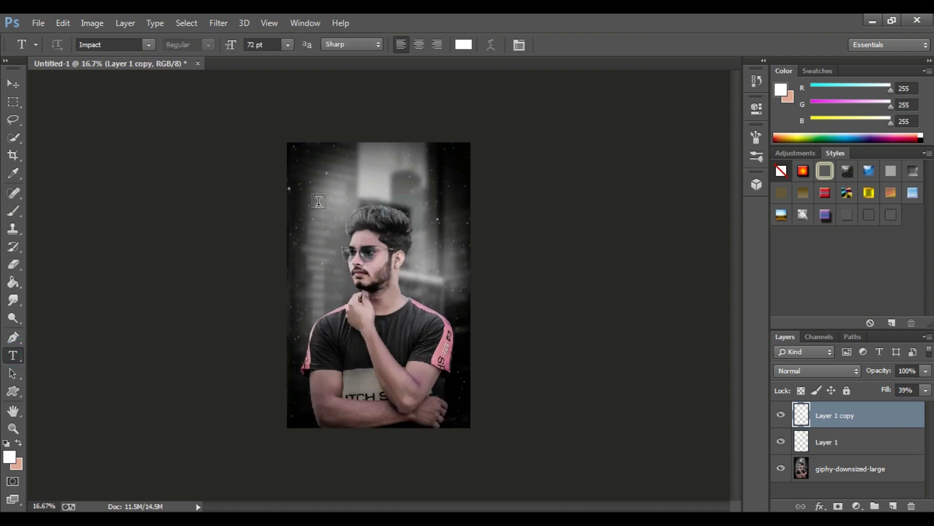
left_click(318, 201)
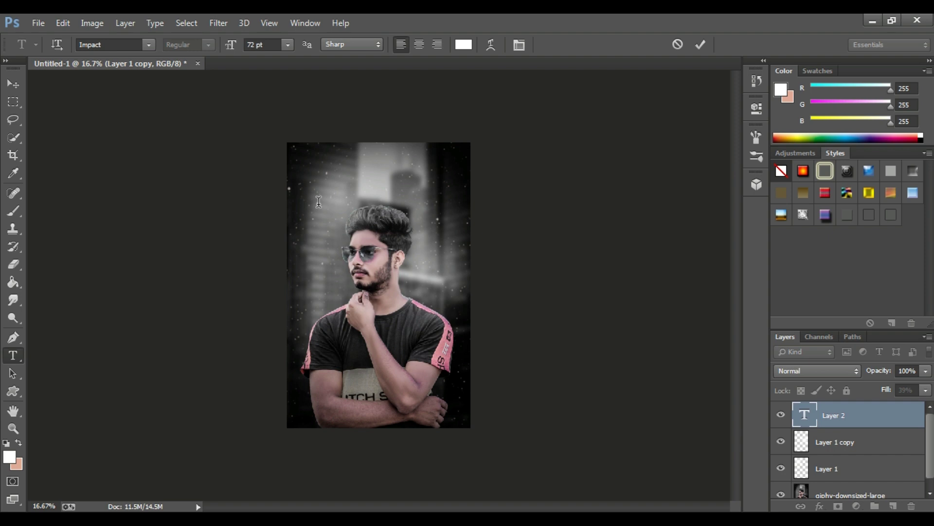
left_click(874, 442)
left_click(857, 418)
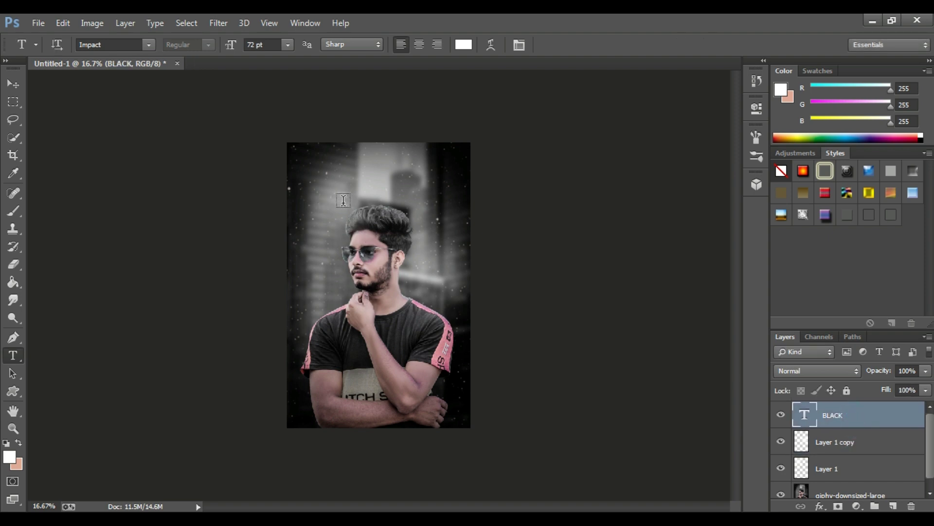
Enlarge the BLACK text to a wide title and position it above the man's head
key("ctrl+t")
left_click_drag(321, 208, 444, 342)
left_click_drag(410, 261, 399, 209)
left_click_drag(461, 224, 453, 218)
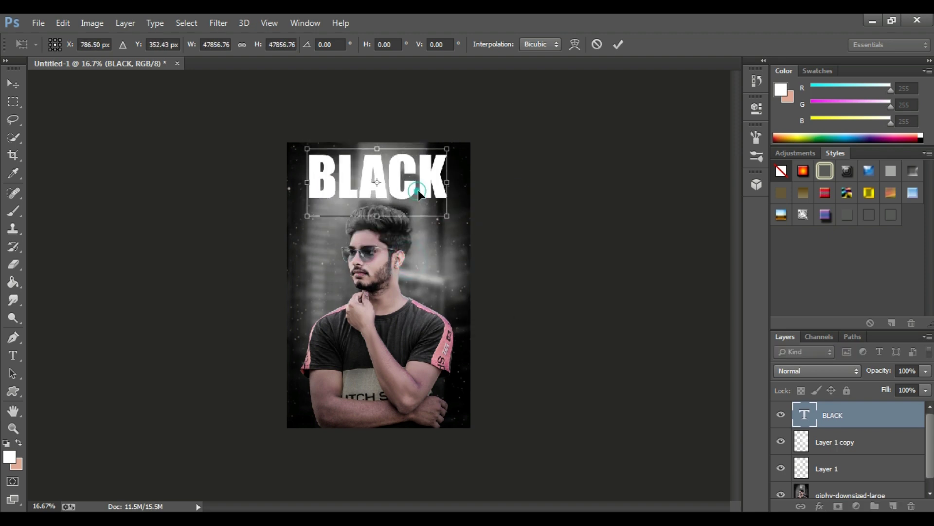
left_click_drag(419, 190, 422, 190)
left_click(618, 44)
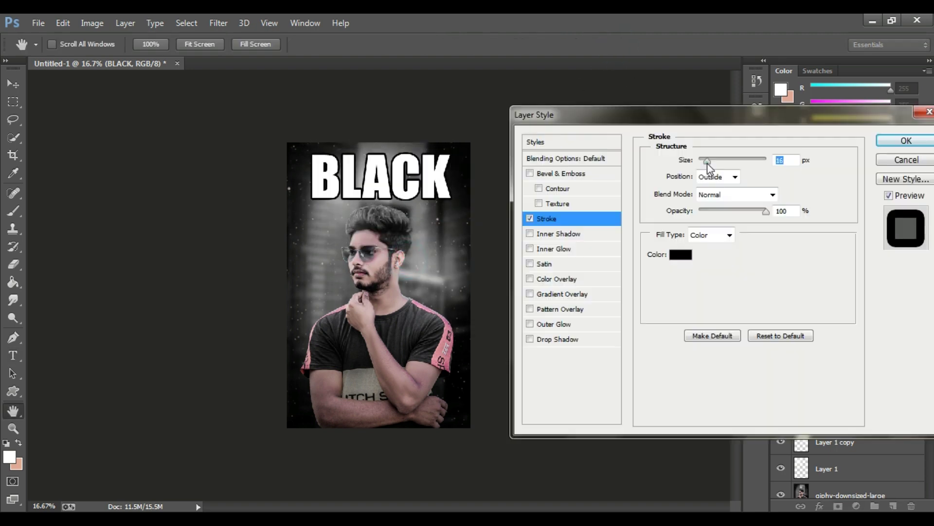
Apply a thin black outside stroke to the BLACK text and set the layer's fill to 0%
left_click_drag(708, 163, 706, 163)
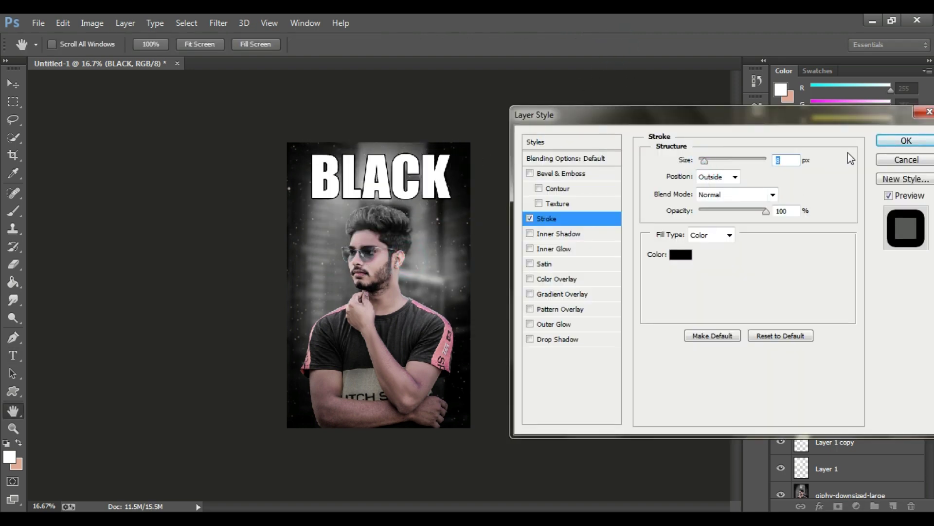
left_click(906, 141)
left_click(867, 217)
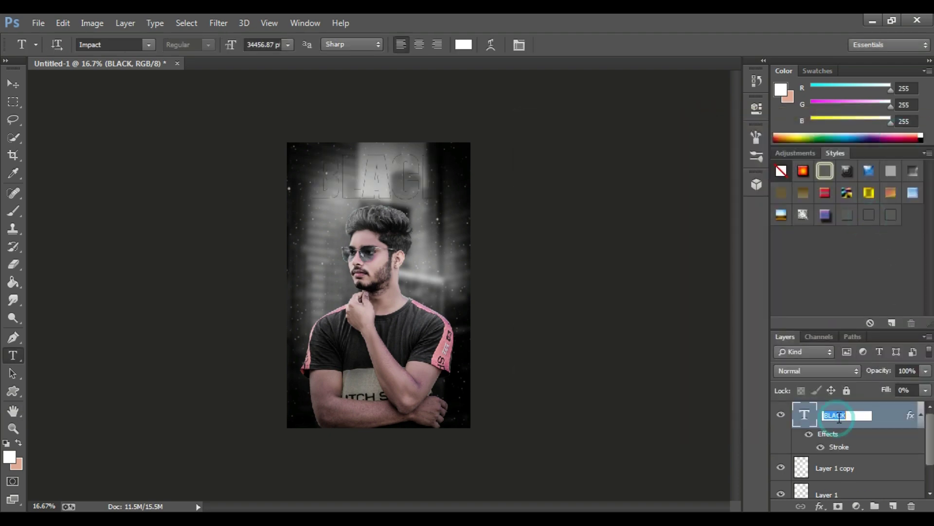
Change the BLACK text's stroke color to white and set its size to 9 px
double_click(804, 414)
double_click(872, 419)
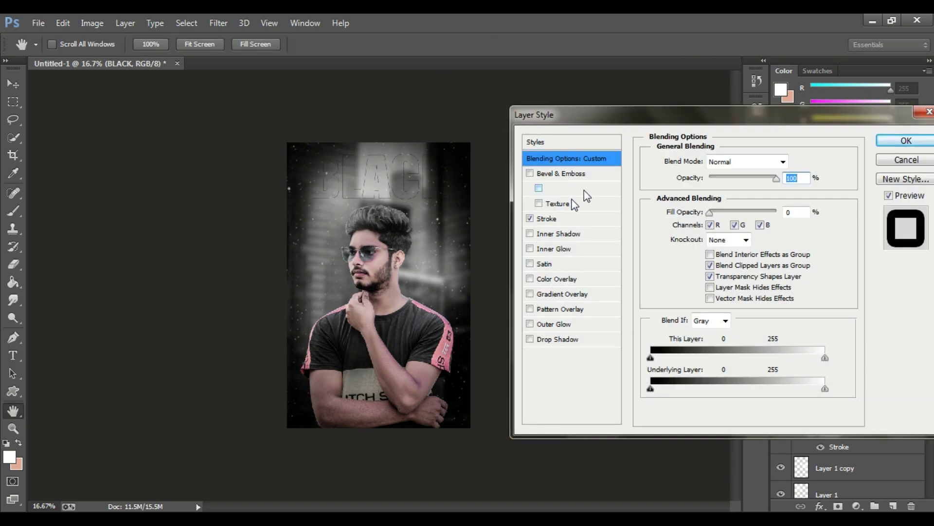
left_click(556, 218)
left_click(683, 253)
left_click_drag(671, 234, 549, 159)
left_click(860, 149)
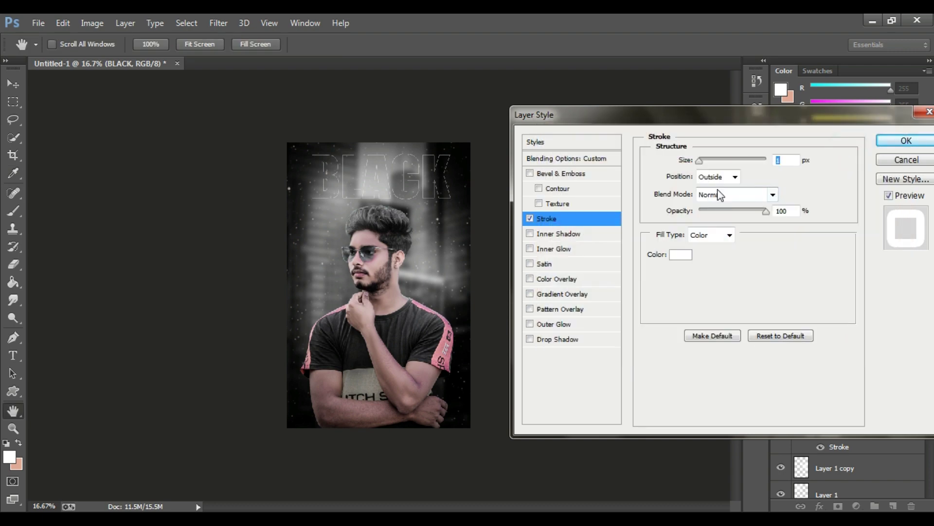
left_click_drag(701, 161, 706, 162)
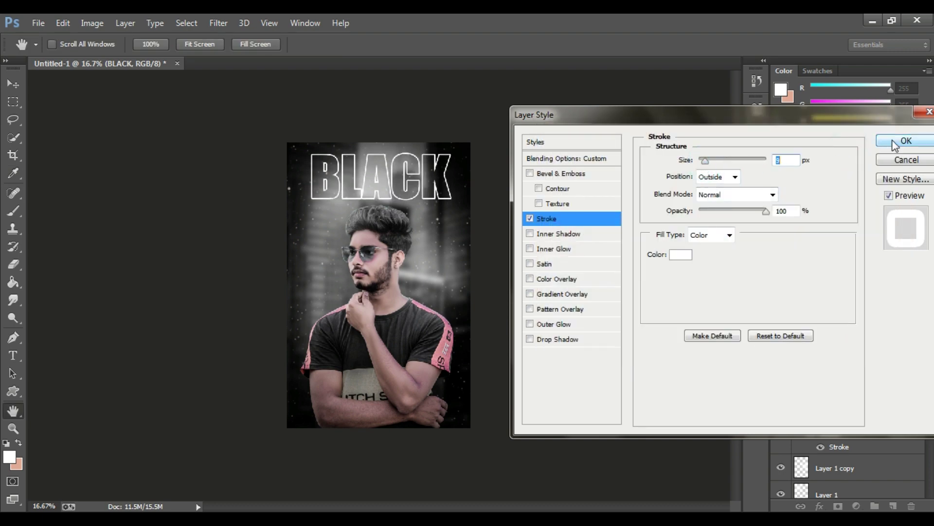
Add a Multiply drop shadow to the BLACK text with distance 0 px, spread 14% and size 65 px
left_click(540, 339)
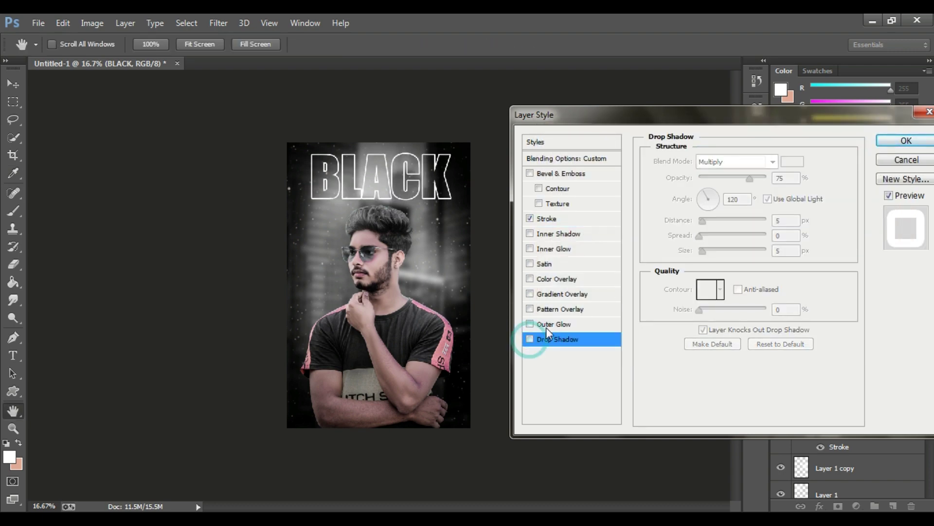
mouse_move(722, 247)
left_mouse_down()
mouse_move(726, 236)
mouse_move(710, 218)
mouse_move(698, 221)
mouse_move(709, 236)
left_mouse_up()
left_click_drag(744, 252, 720, 250)
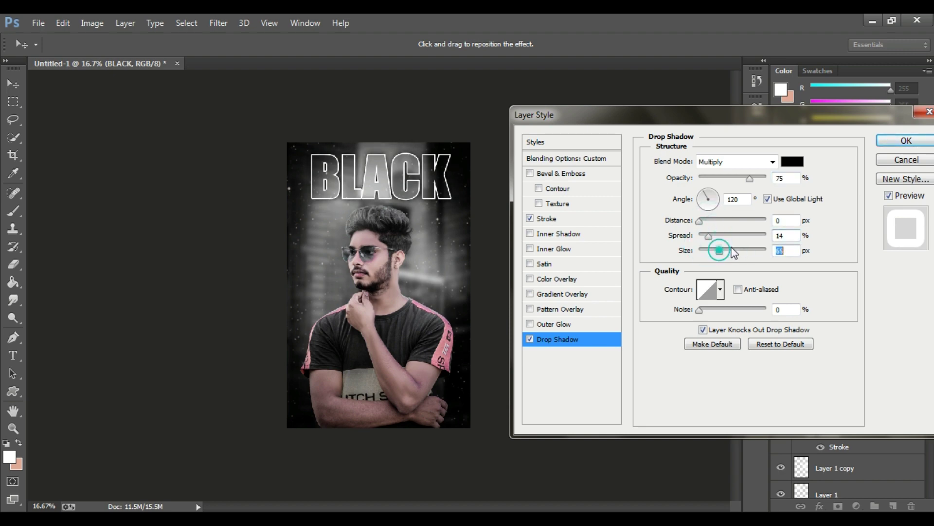
key("Return")
Scale the BLACK title down to about 74% and reposition it near the image's upper edge, above the man's hair
key("ctrl+t")
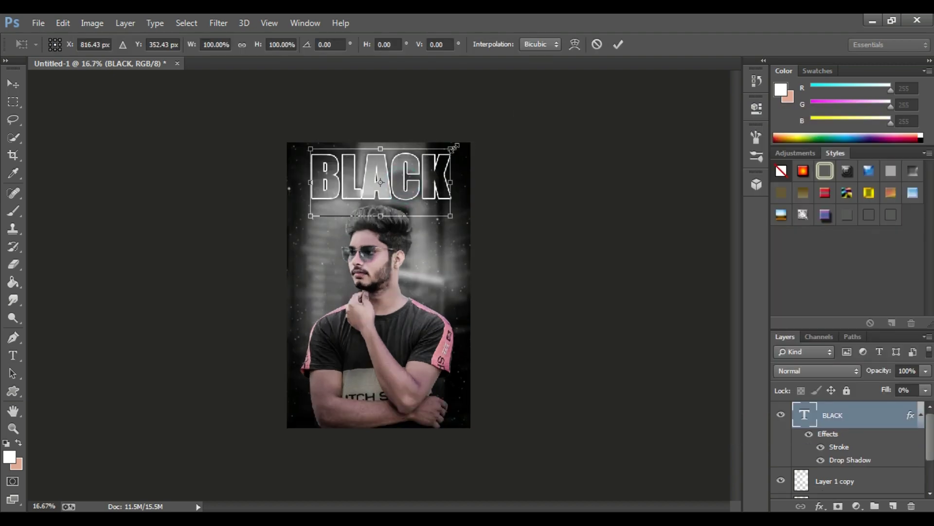
left_click_drag(454, 148, 433, 159)
left_click_drag(384, 184, 403, 178)
left_click_drag(453, 152, 442, 158)
left_click_drag(402, 186, 408, 175)
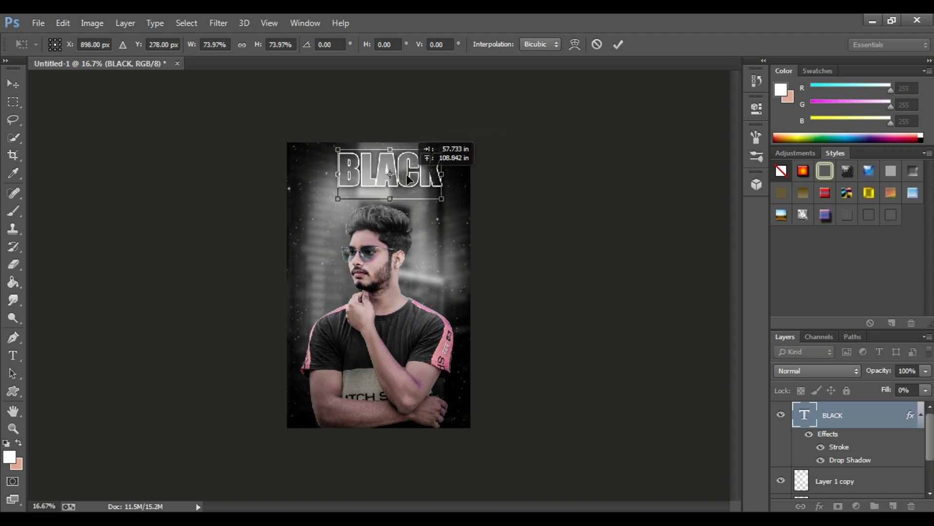
left_click(618, 44)
Examine the whole composition, then the man's arms and shirt up close
left_click(431, 147, "alt")
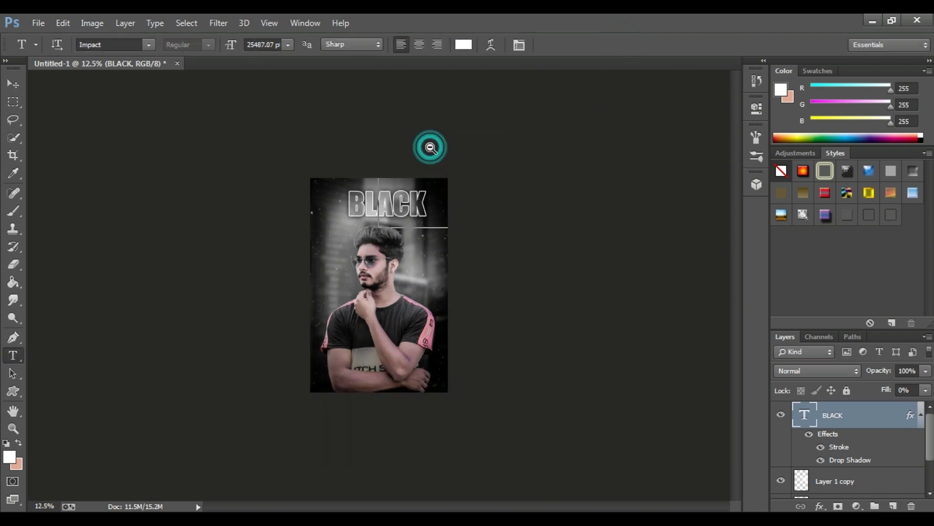
key("ctrl+plus")
left_click(390, 361, "ctrl")
left_click_drag(391, 360, 442, 180)
left_click(442, 239, "ctrl")
left_click(493, 295, "ctrl")
left_click_drag(492, 295, 471, 248)
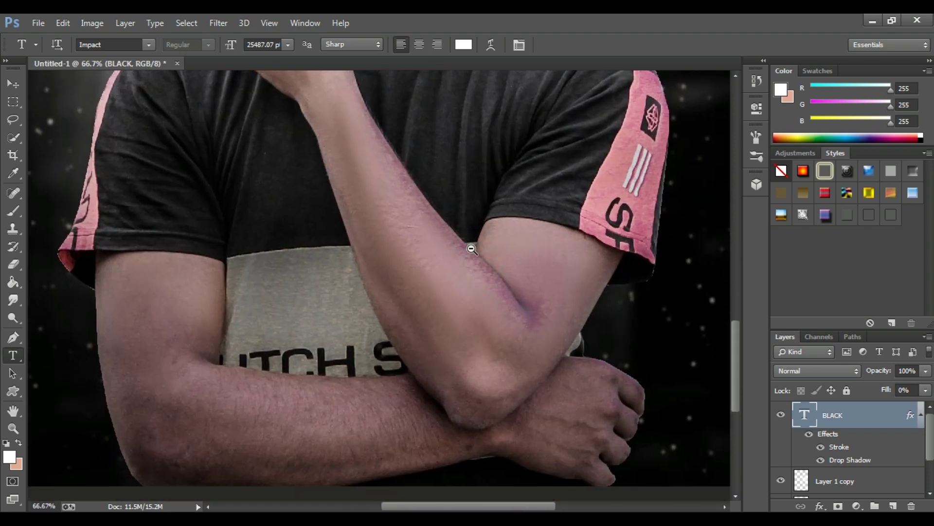